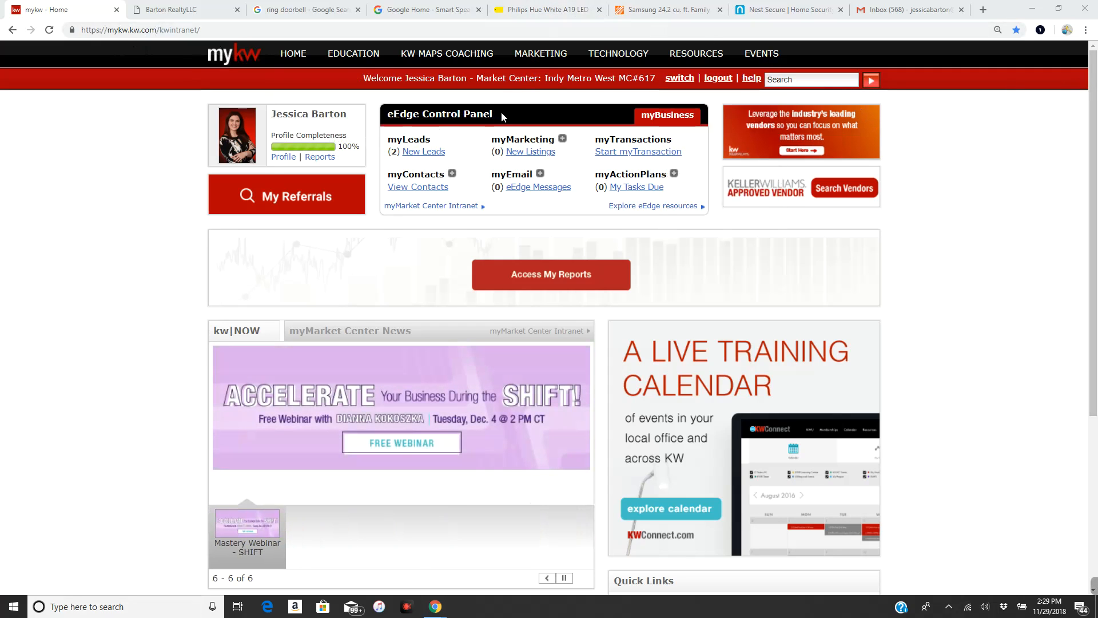
Go to the marketing campaign manager from the eEdge Control Panel and open the Example Drip Campaign.
{"action": "left_click", "coordinate": [562, 140]}
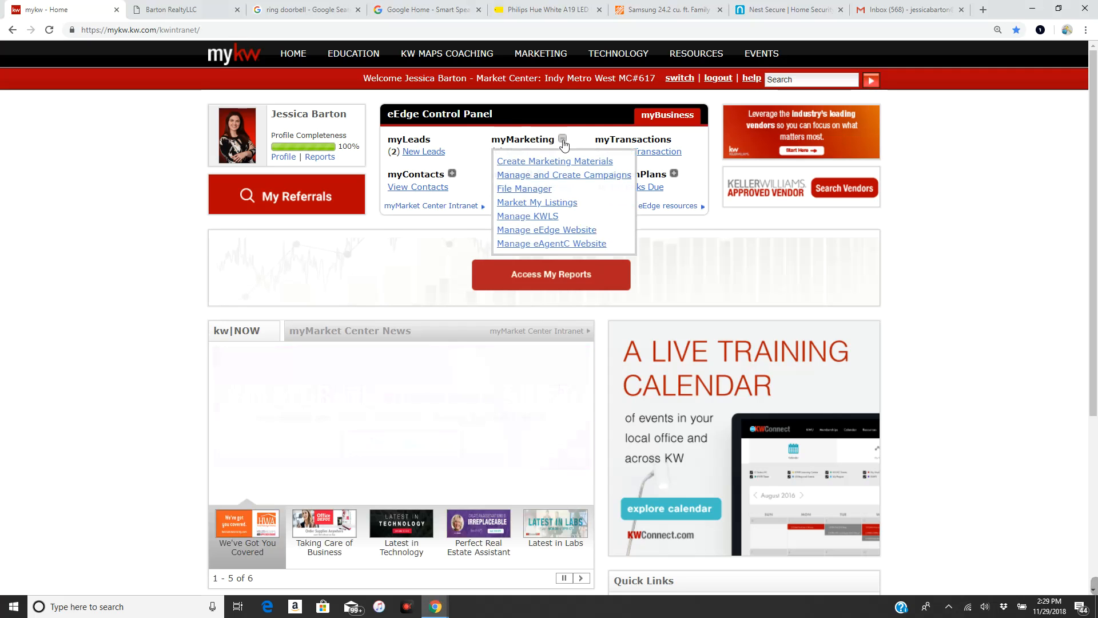
{"action": "left_click", "coordinate": [569, 181]}
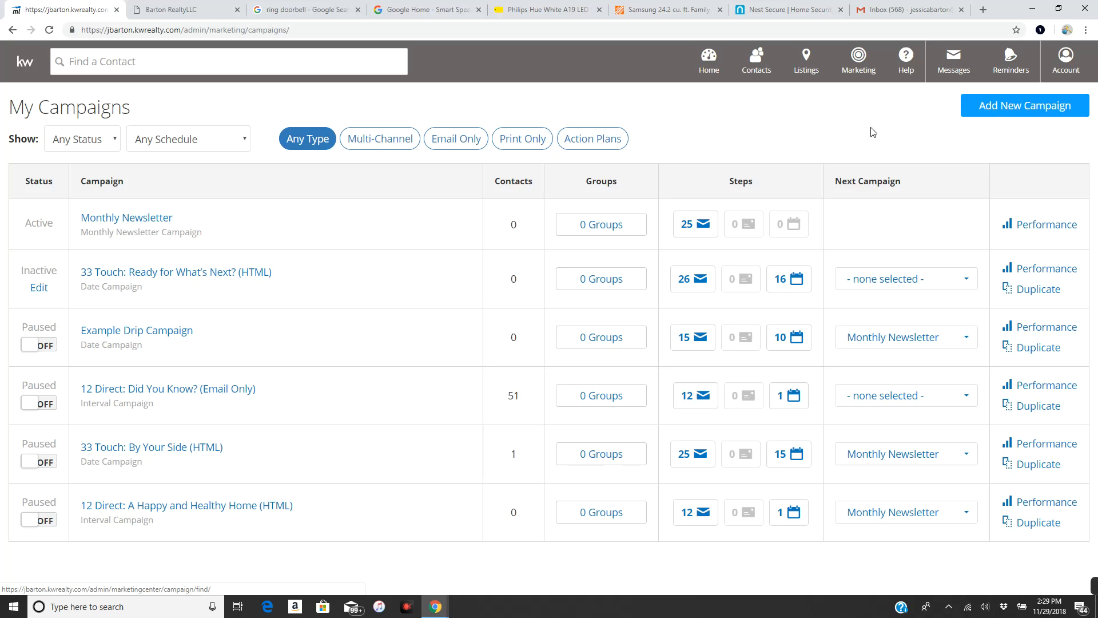
{"action": "left_click", "coordinate": [161, 338]}
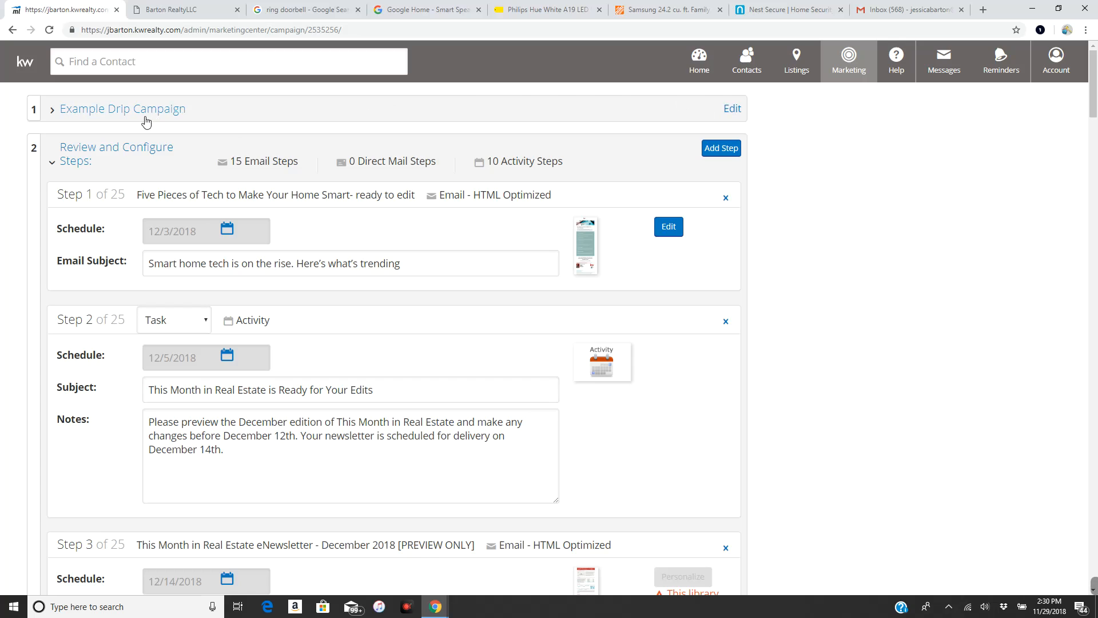
Save the campaign under its existing name and expand its Review and Configure Steps section.
{"action": "left_click", "coordinate": [731, 109]}
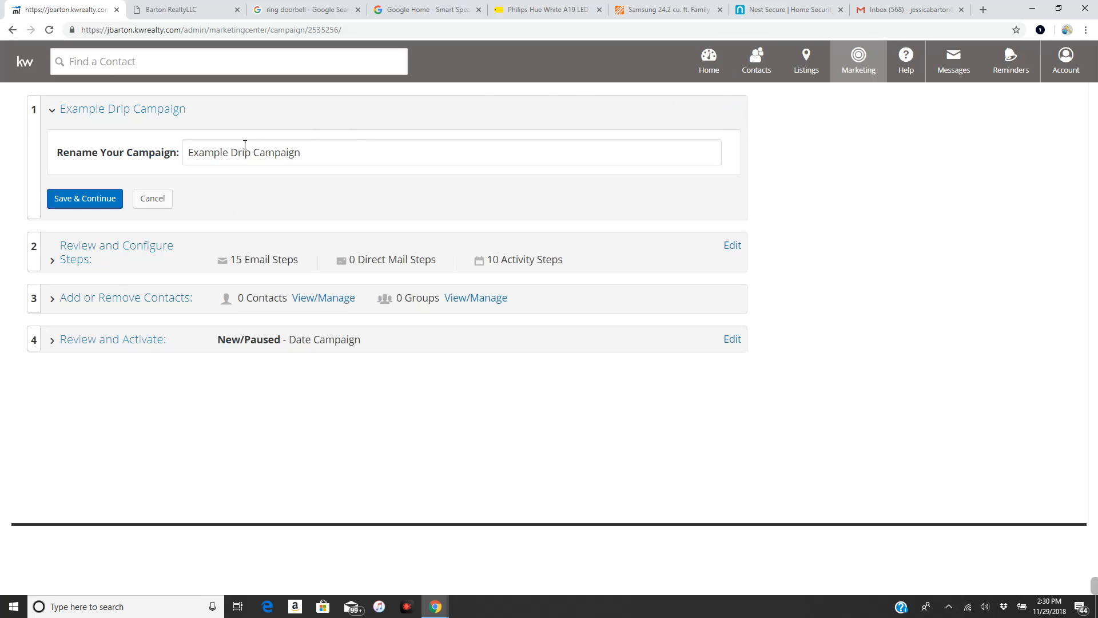
{"action": "left_click", "coordinate": [90, 204]}
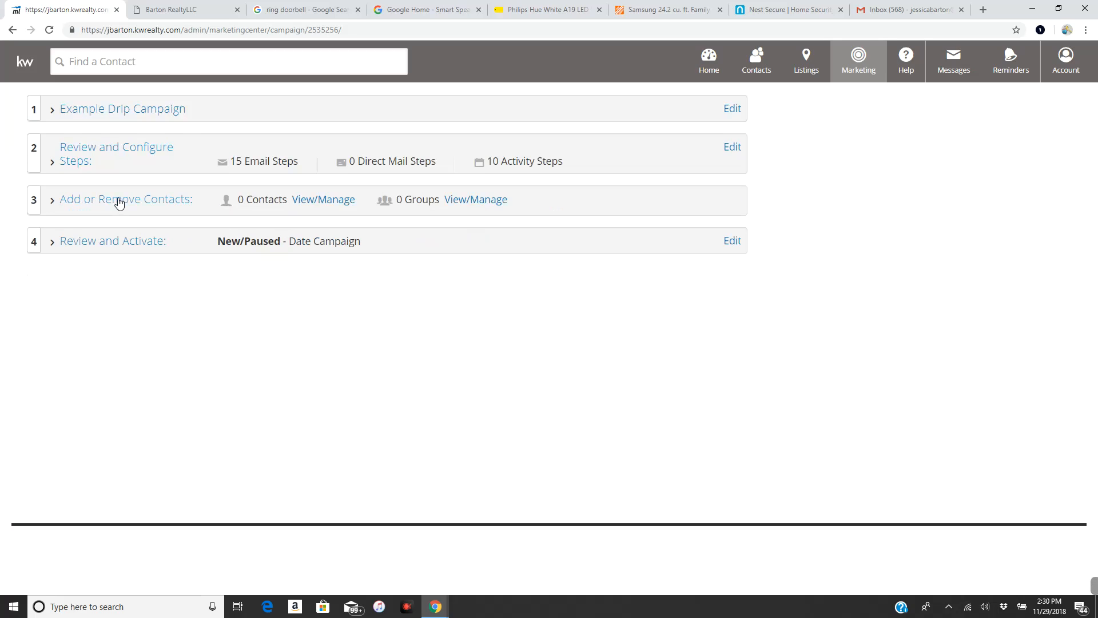
{"action": "left_click", "coordinate": [127, 154]}
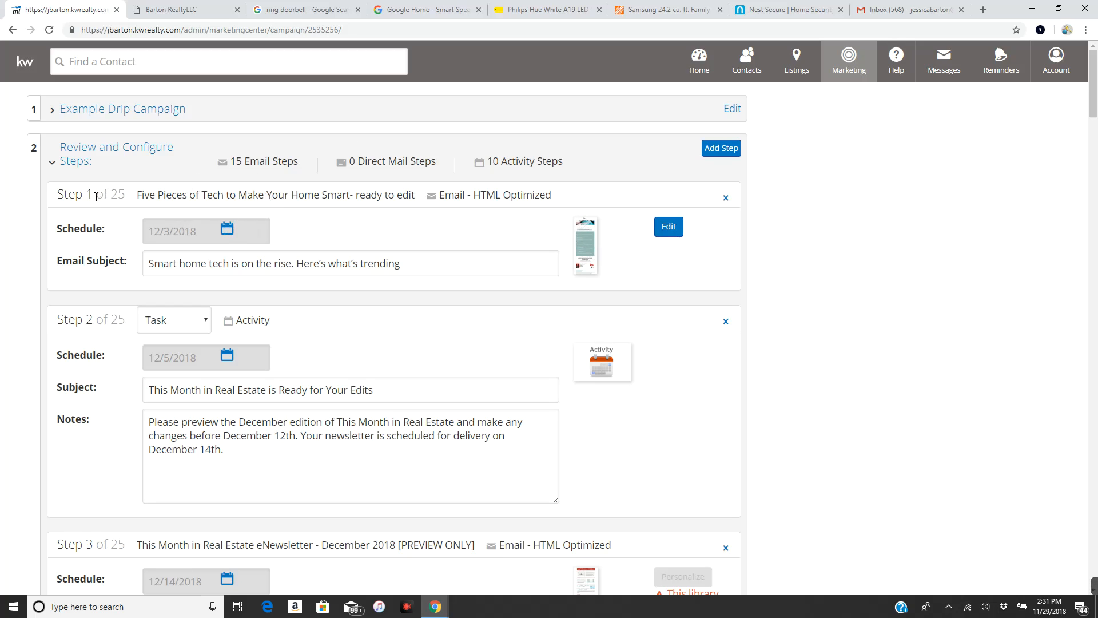
Open the campaign's Step 1 email, Five Pieces of Tech to Make Your Home Smart, for editing.
{"action": "scroll", "coordinate": [209, 425], "scroll_direction": "down", "scroll_amount": 10}
{"action": "scroll", "coordinate": [209, 425], "scroll_direction": "up", "scroll_amount": 3}
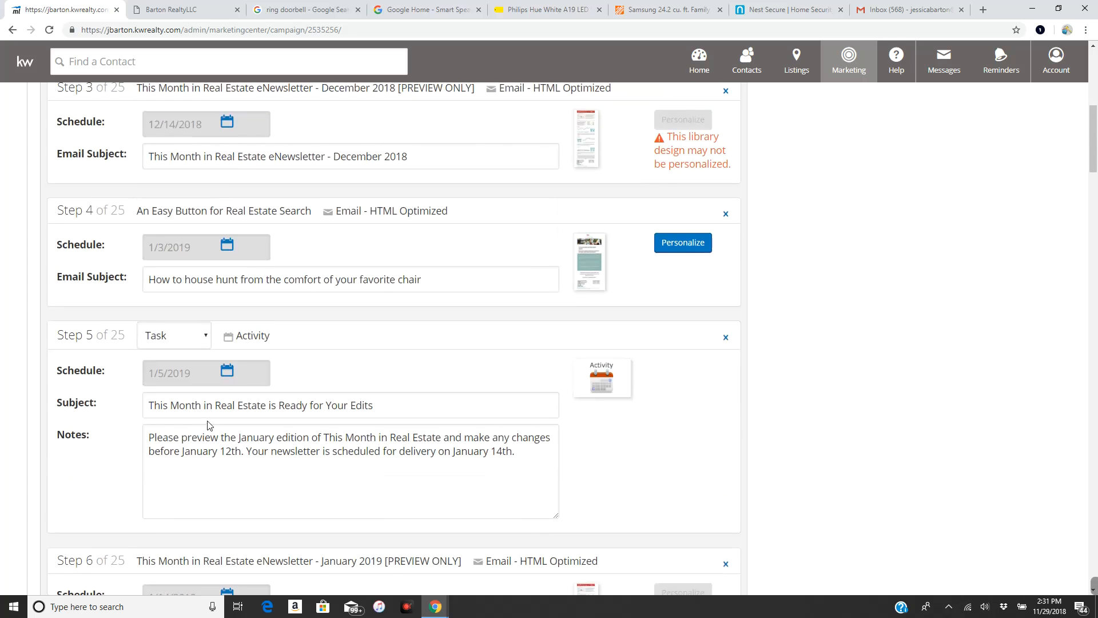
{"action": "scroll", "coordinate": [209, 426], "scroll_direction": "up", "scroll_amount": 8}
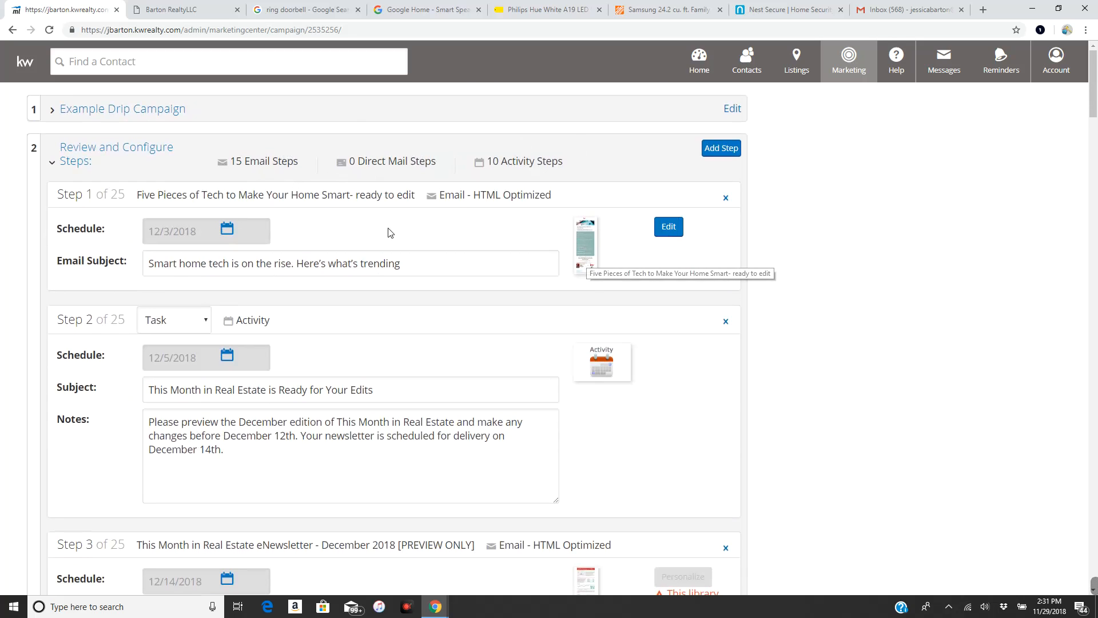
{"action": "left_click", "coordinate": [675, 227]}
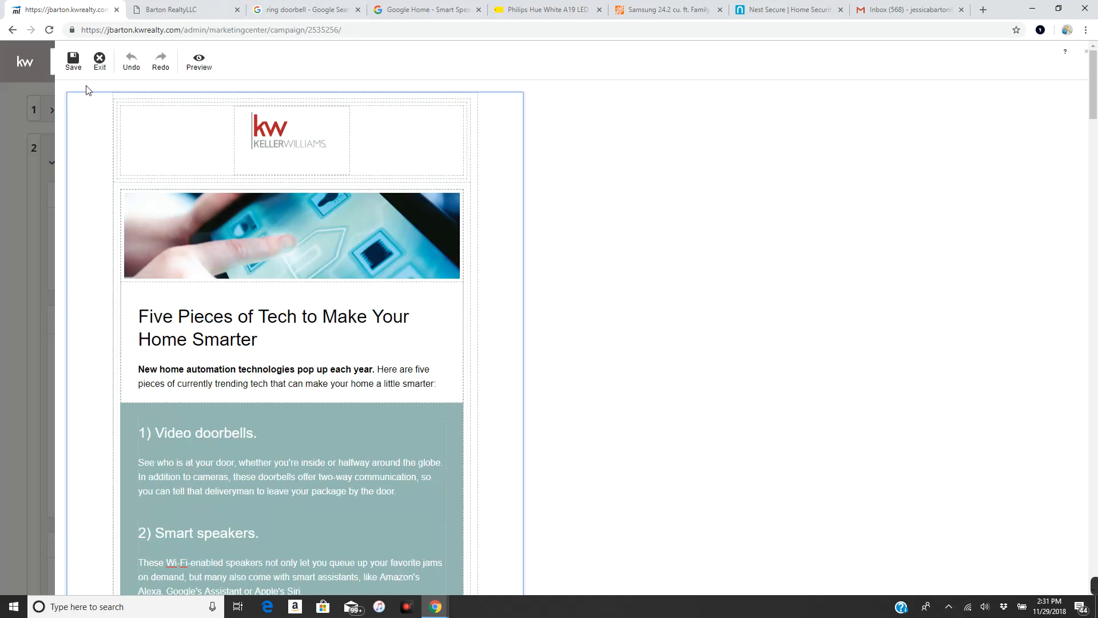
Look through the whole email design, from the header logo to the agent signature and footer.
{"action": "scroll", "coordinate": [167, 136], "scroll_direction": "down", "scroll_amount": 10}
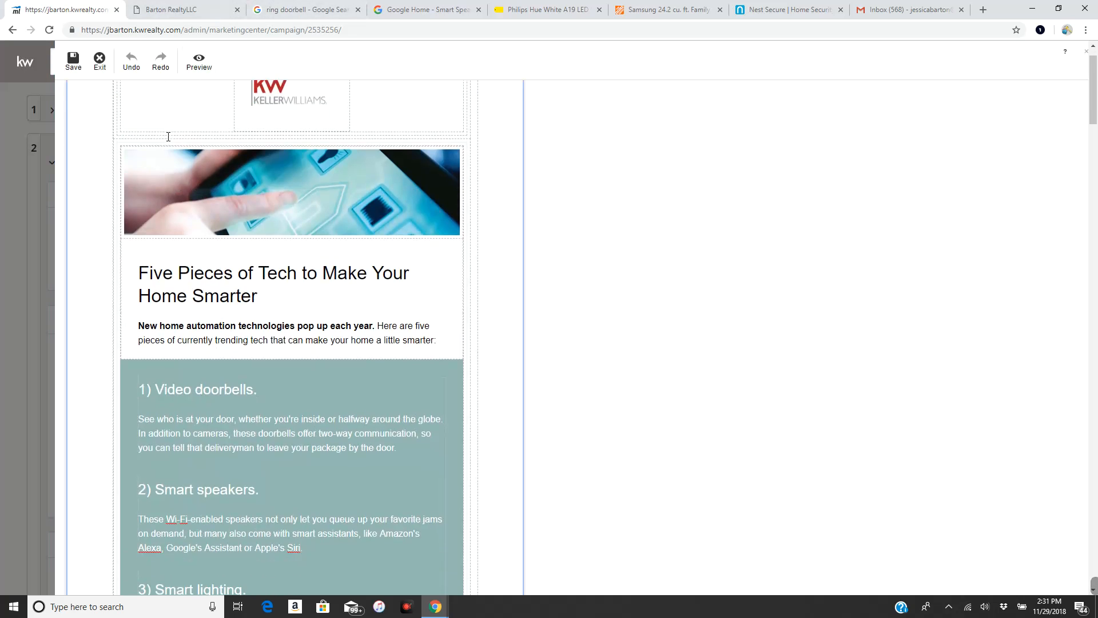
{"action": "scroll", "coordinate": [188, 160], "scroll_direction": "down", "scroll_amount": 9}
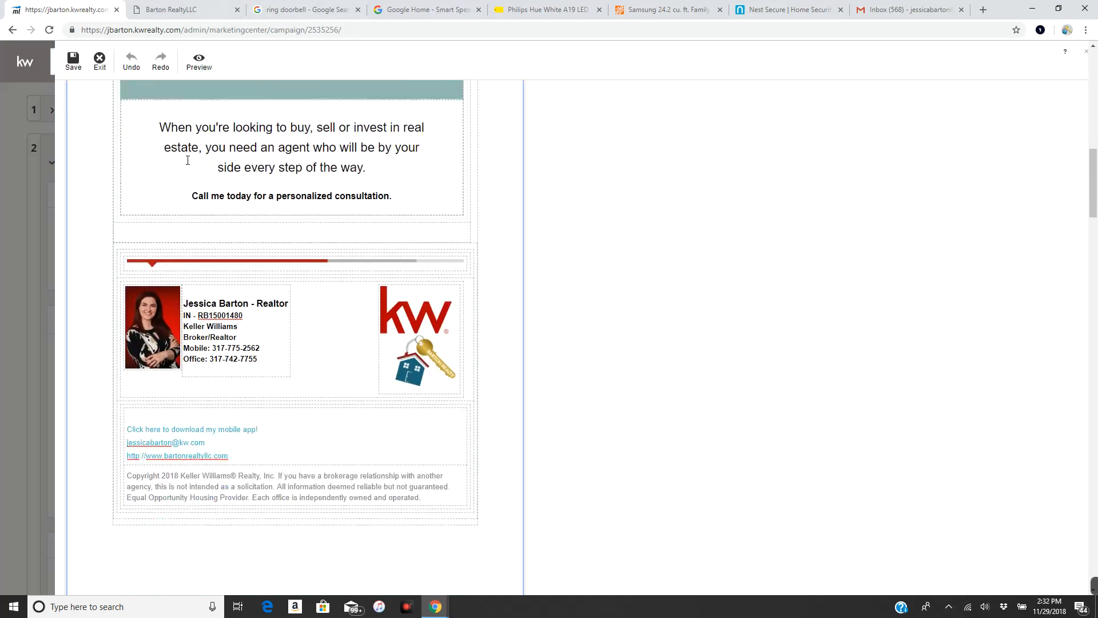
{"action": "scroll", "coordinate": [189, 162], "scroll_direction": "up", "scroll_amount": 4}
{"action": "scroll", "coordinate": [189, 162], "scroll_direction": "up", "scroll_amount": 15}
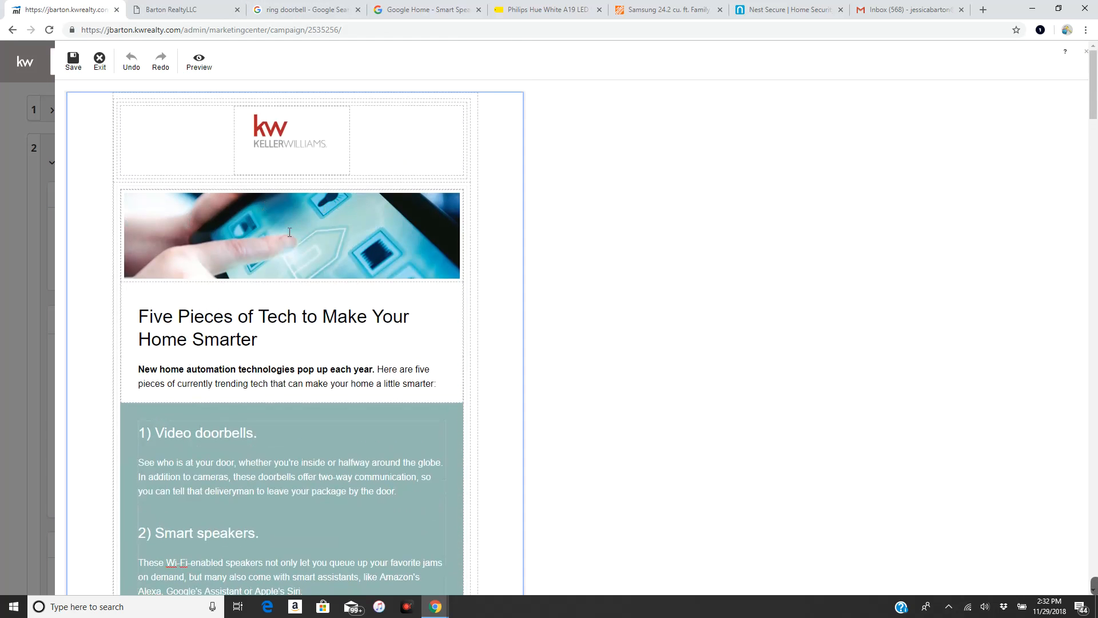
{"action": "scroll", "coordinate": [296, 238], "scroll_direction": "down", "scroll_amount": 2}
{"action": "scroll", "coordinate": [296, 237], "scroll_direction": "down", "scroll_amount": 10}
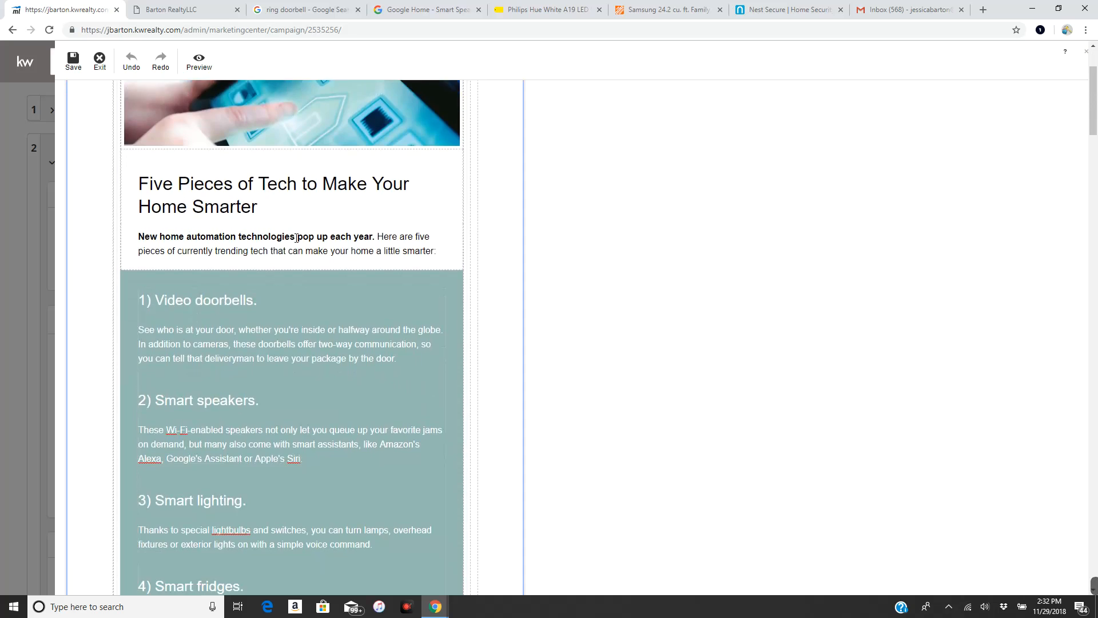
{"action": "scroll", "coordinate": [296, 238], "scroll_direction": "down", "scroll_amount": 7}
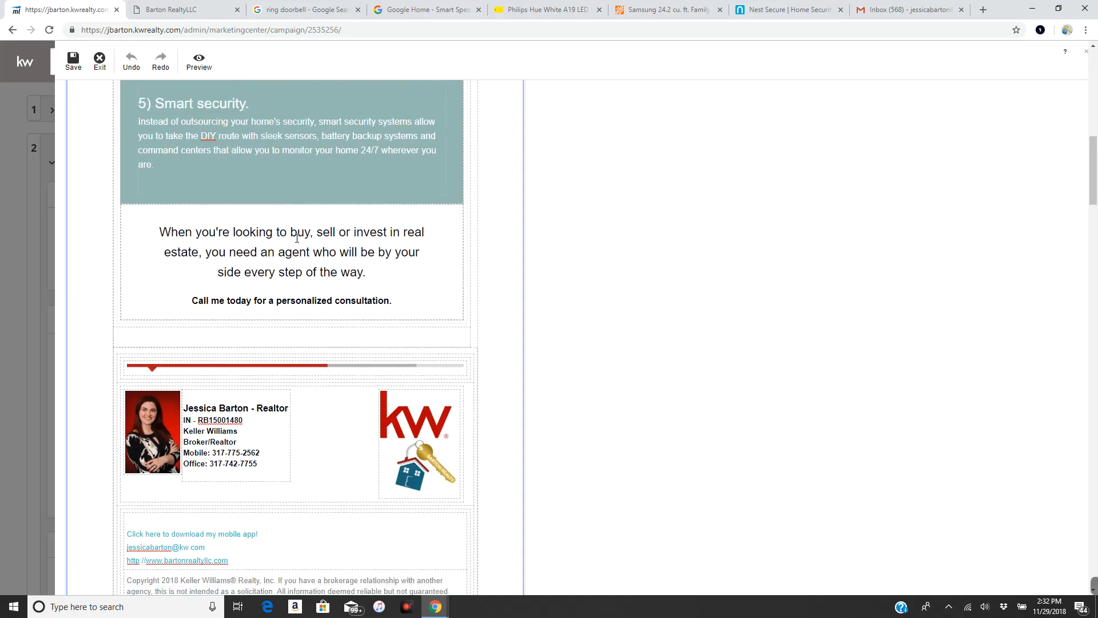
{"action": "scroll", "coordinate": [292, 236], "scroll_direction": "up", "scroll_amount": 6}
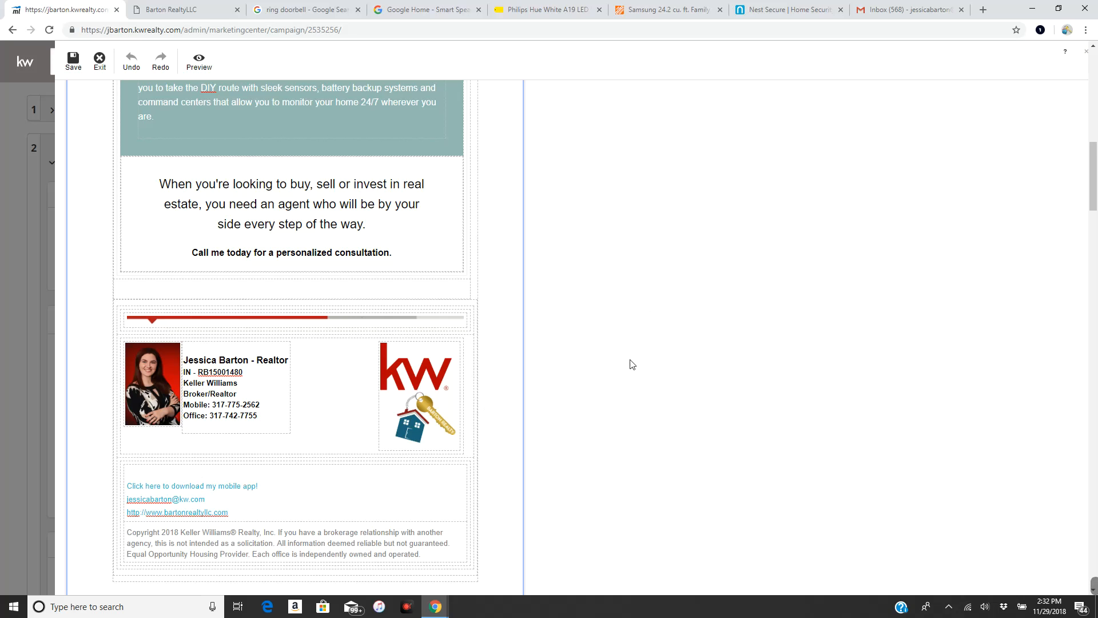
{"action": "scroll", "coordinate": [643, 392], "scroll_direction": "up", "scroll_amount": 6}
{"action": "scroll", "coordinate": [643, 396], "scroll_direction": "up", "scroll_amount": 7}
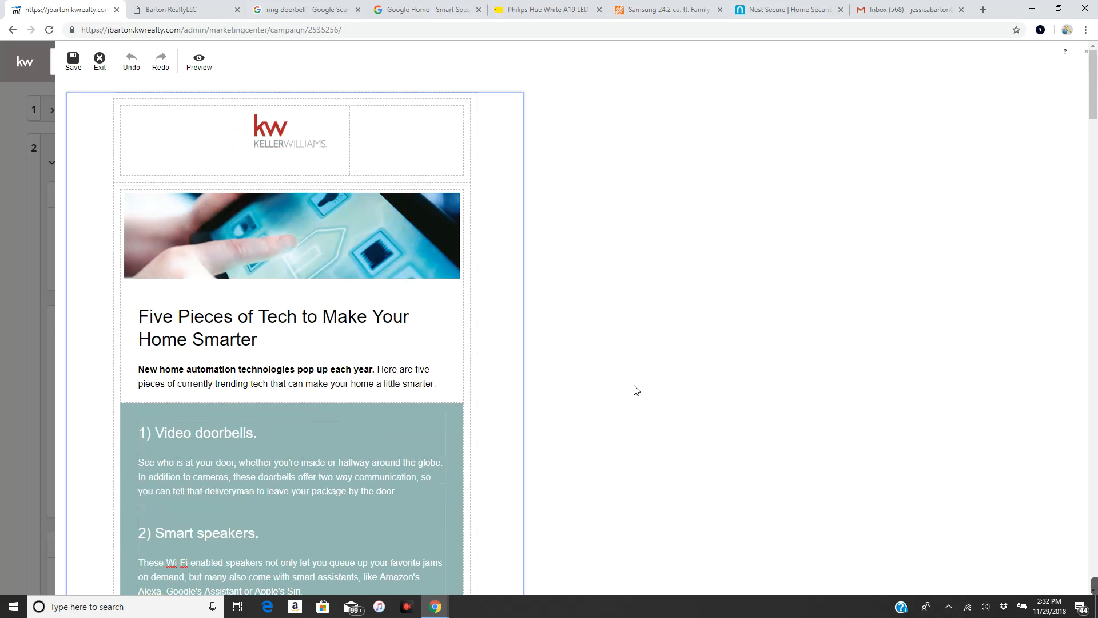
Save the email design under its existing name ending in "Make Your Home Smart- ready to edit".
{"action": "left_click", "coordinate": [73, 67]}
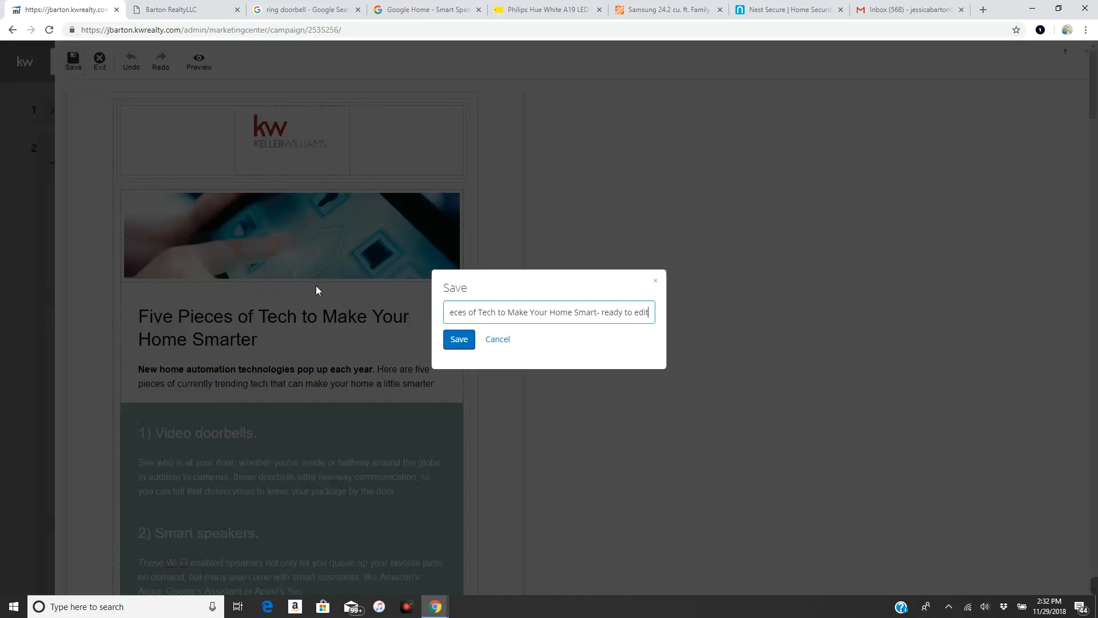
{"action": "left_click", "coordinate": [455, 342]}
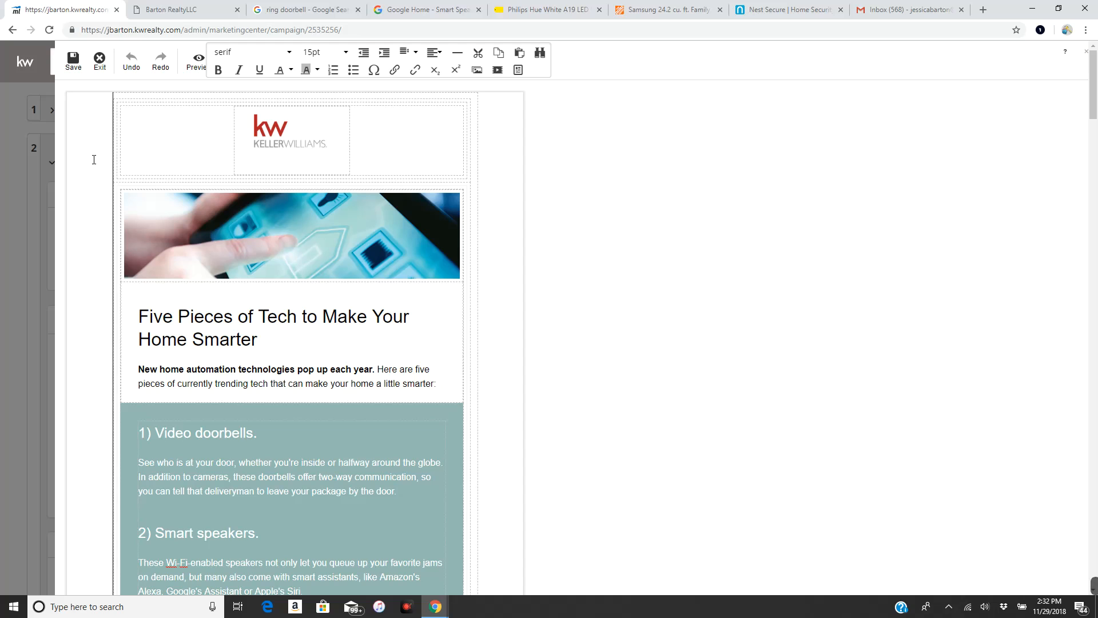
Add an empty line directly below the Keller Williams logo in the email header.
{"action": "left_click", "coordinate": [330, 147]}
{"action": "left_click", "coordinate": [338, 157]}
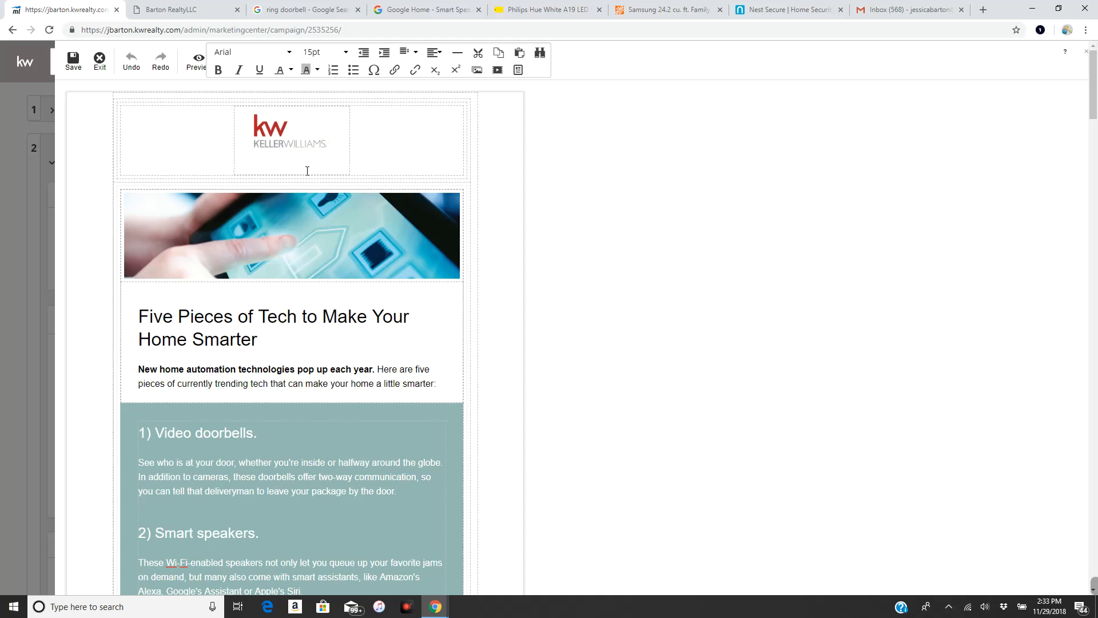
{"action": "key", "text": "Return"}
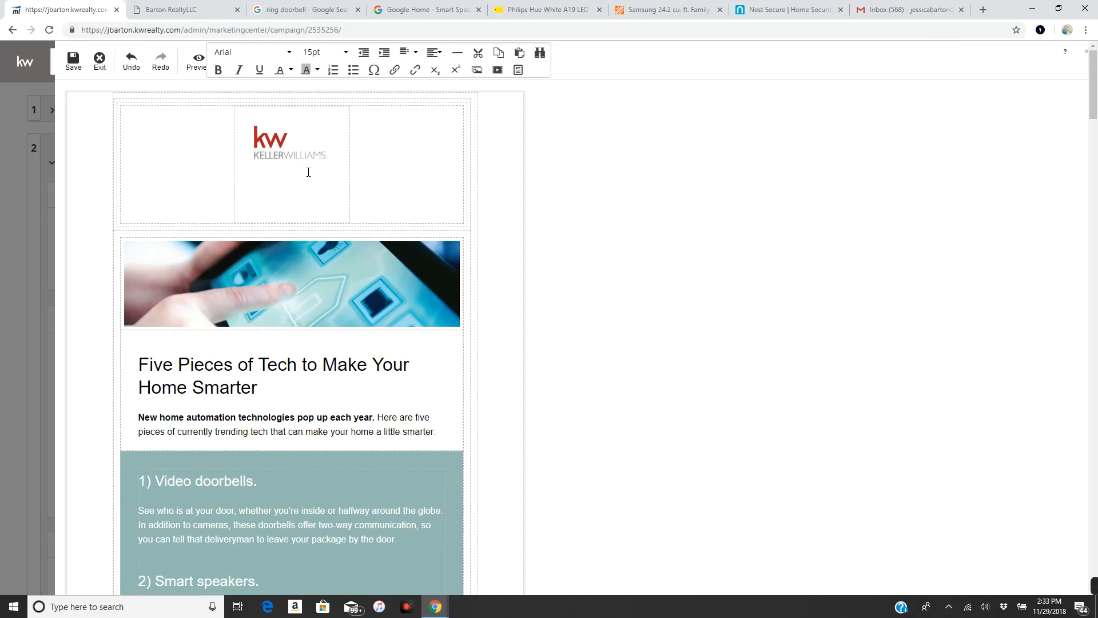
{"action": "key", "text": "BackSpace"}
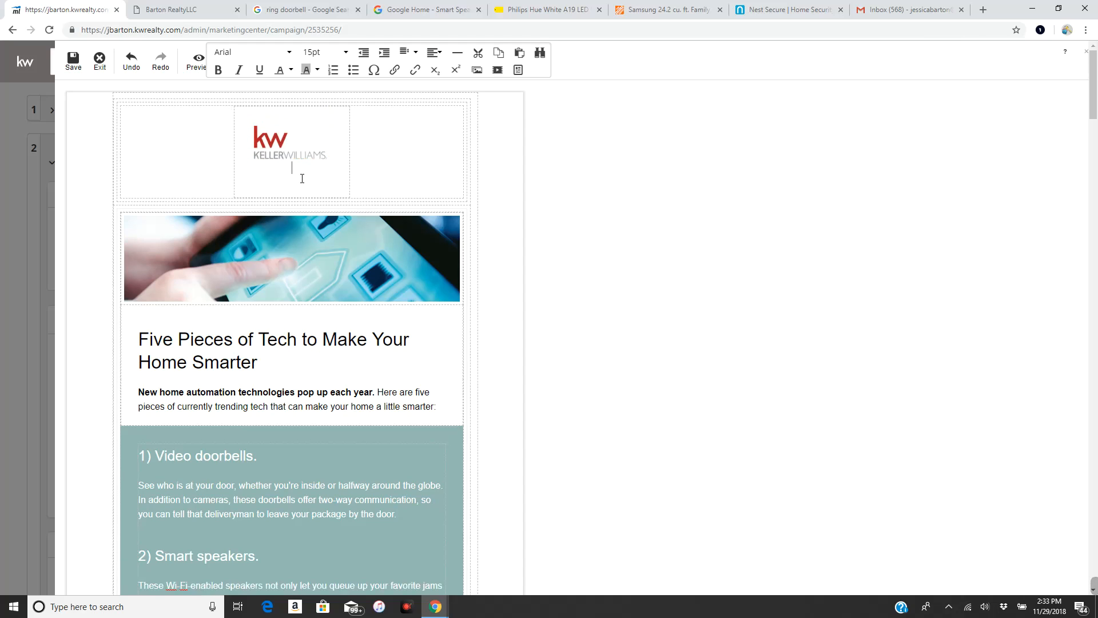
{"action": "left_click", "coordinate": [390, 73]}
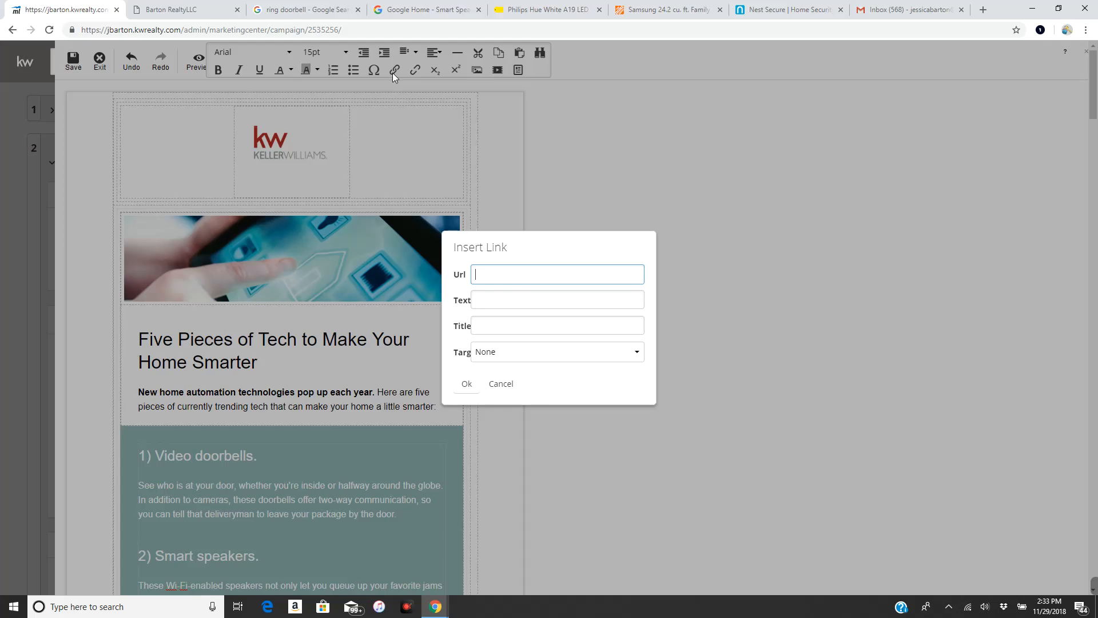
{"action": "left_click", "coordinate": [200, 8]}
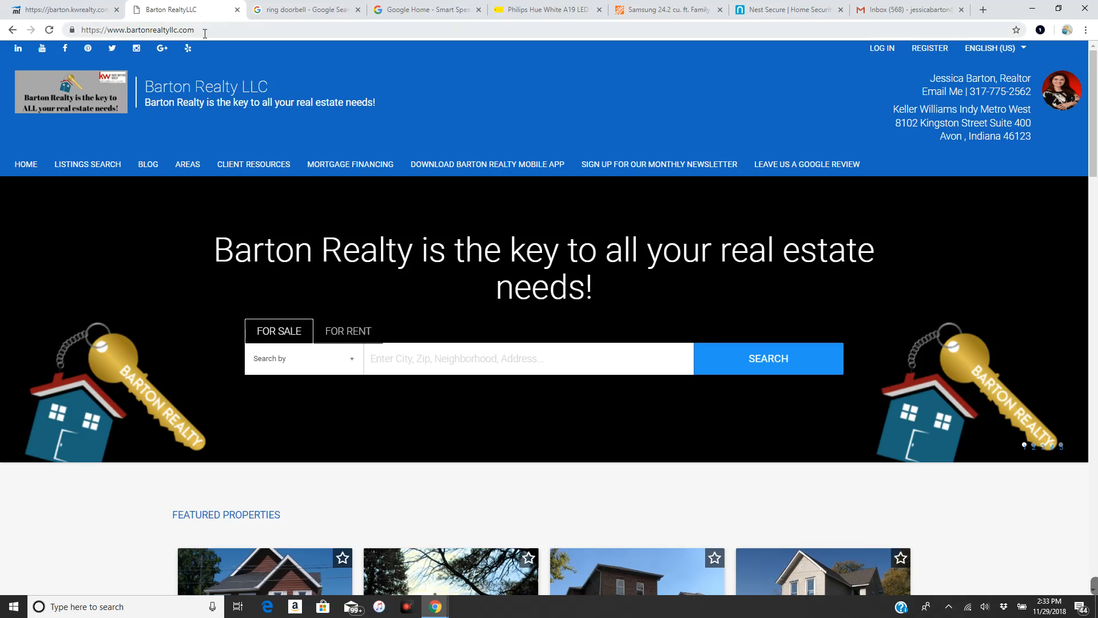
{"action": "left_click_drag", "start_coordinate": [219, 31], "coordinate": [62, 35]}
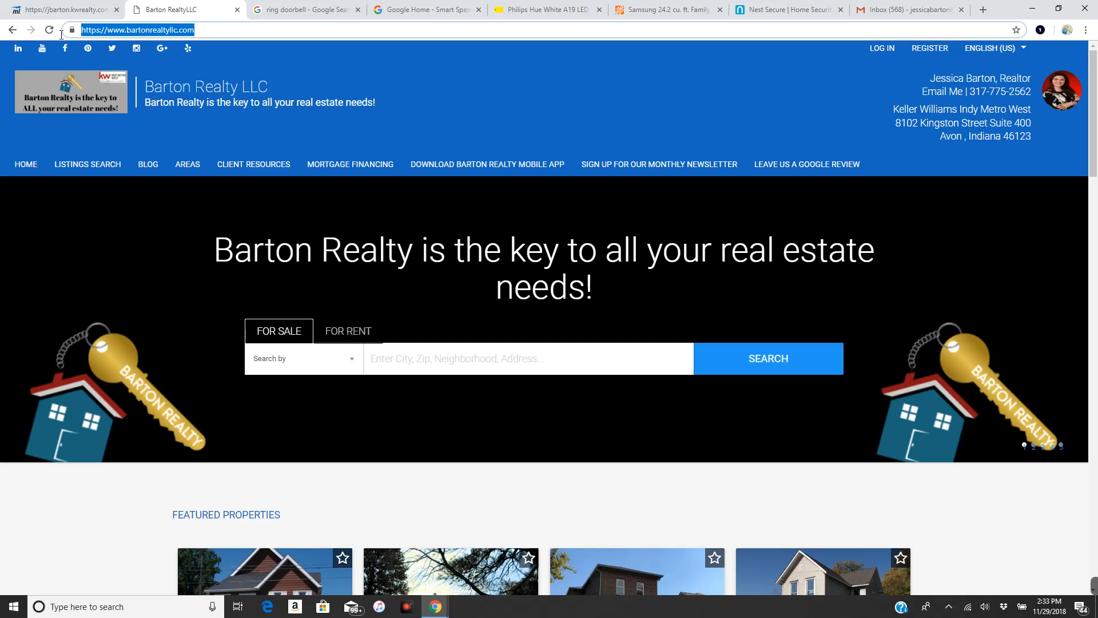
{"action": "right_click", "coordinate": [135, 33]}
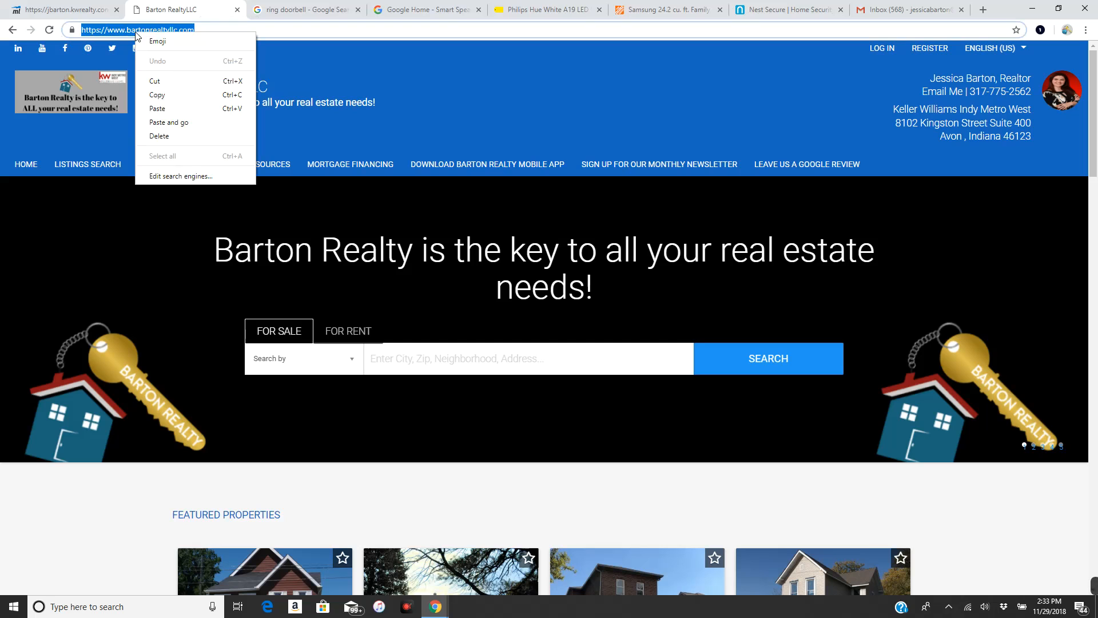
{"action": "left_click", "coordinate": [181, 94]}
{"action": "left_click", "coordinate": [66, 9]}
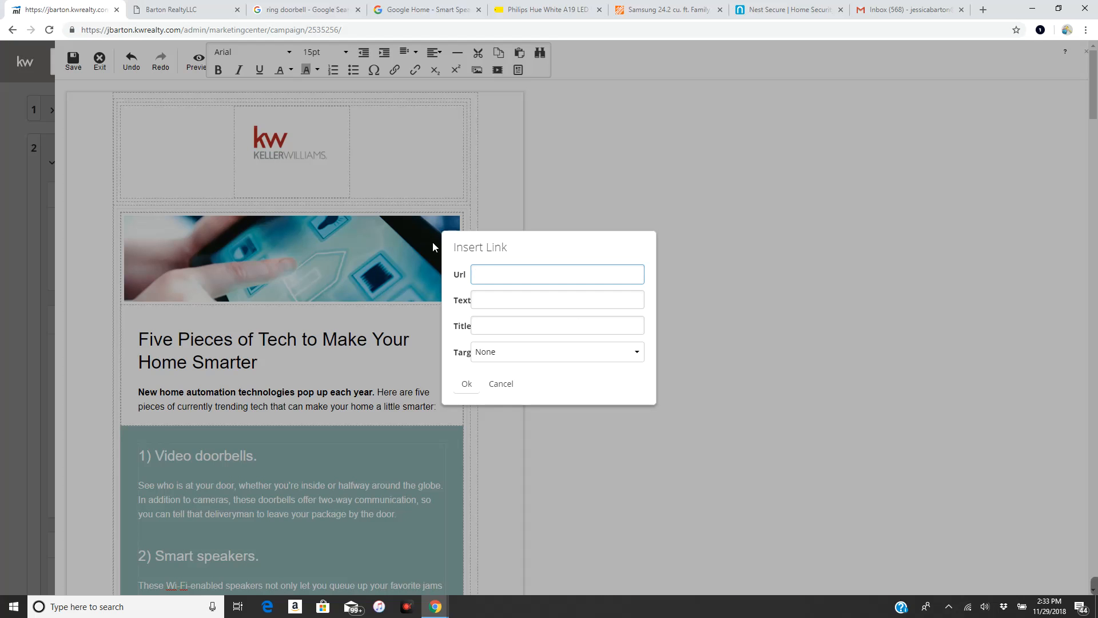
{"action": "right_click", "coordinate": [479, 275]}
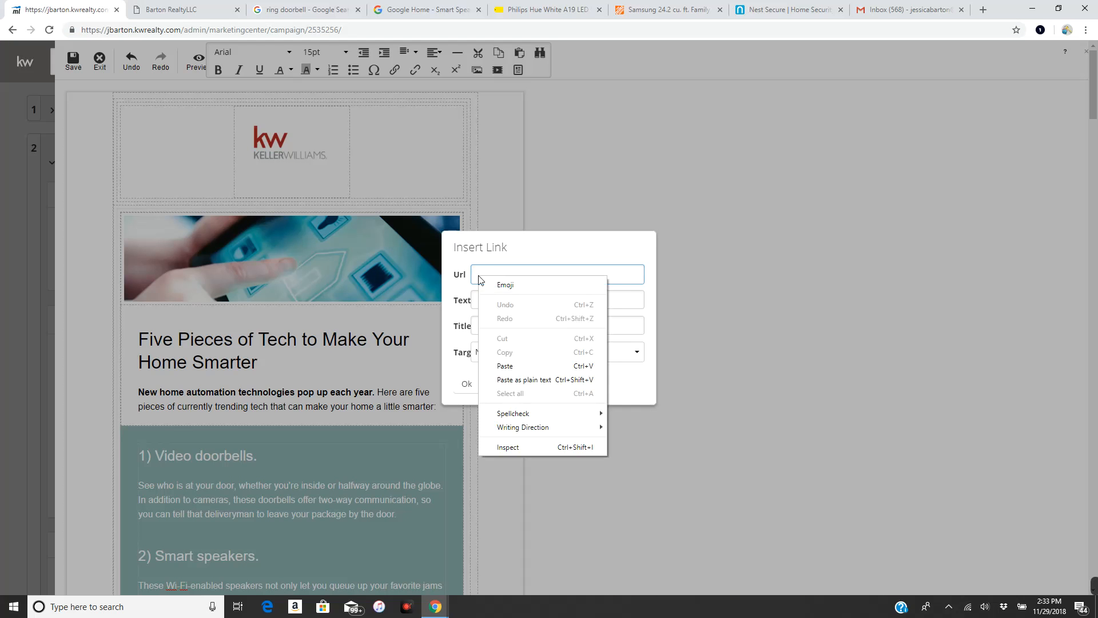
{"action": "left_click", "coordinate": [521, 372]}
Set the link text to "Click here to view current listings!", make it open in a new window, and insert it.
{"action": "left_click", "coordinate": [508, 299]}
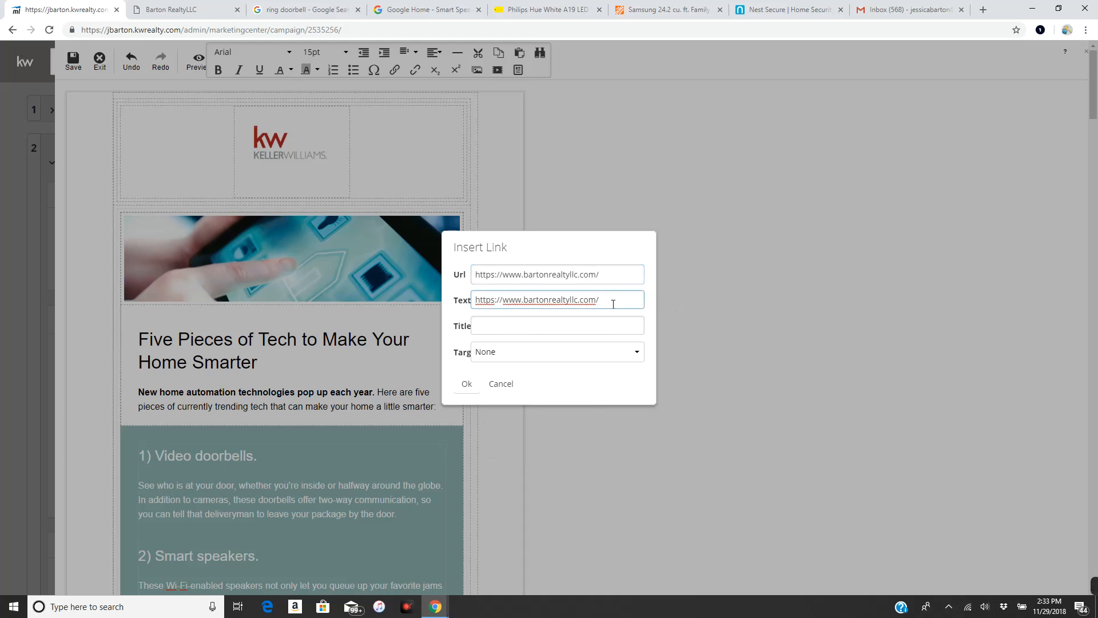
{"action": "left_click_drag", "start_coordinate": [593, 307], "coordinate": [409, 325]}
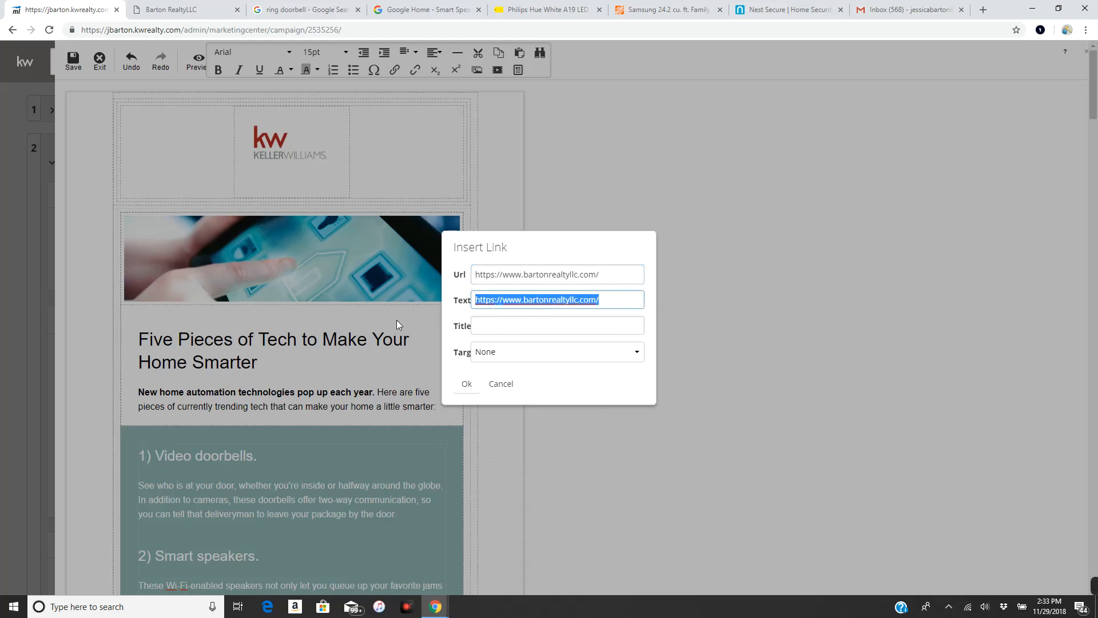
{"action": "type", "text": "Click her to"}
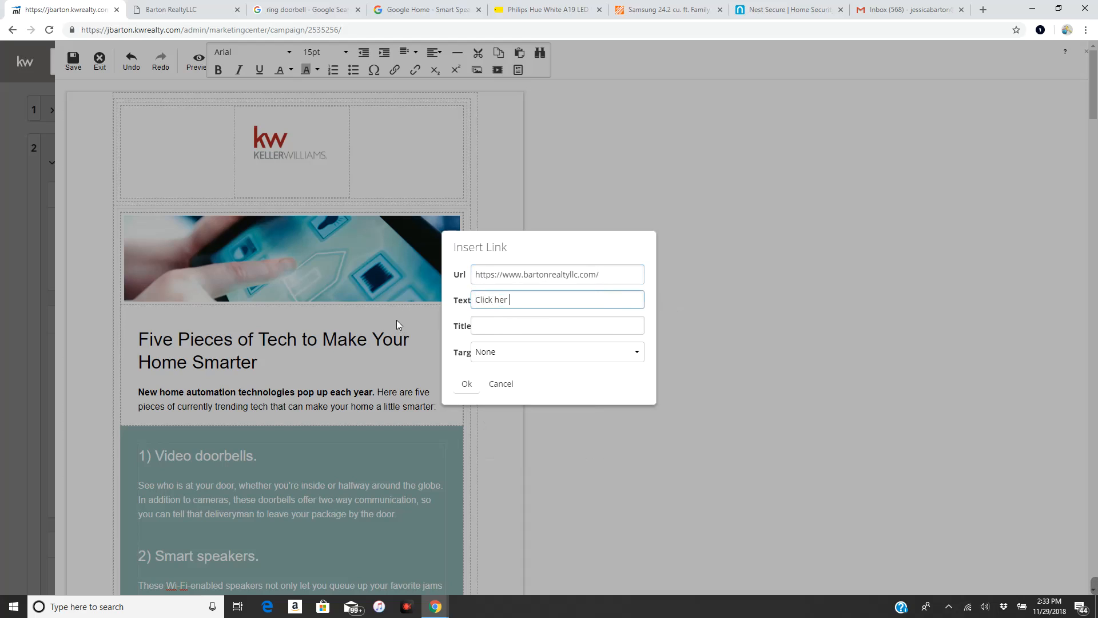
{"action": "key", "text": "Left"}
{"action": "key", "text": "Left"}
{"action": "key", "text": "Left"}
{"action": "key", "text": "Left"}
{"action": "type", "text": "e"}
{"action": "key", "text": "End"}
{"action": "type", "text": "view current listings!"}
{"action": "left_click", "coordinate": [496, 359]}
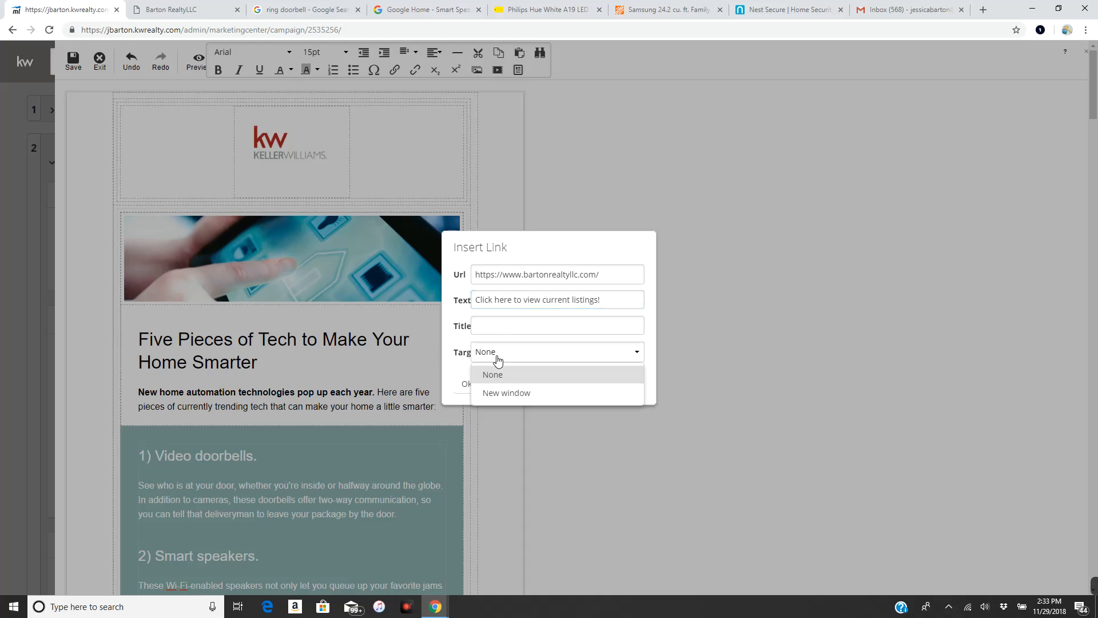
{"action": "left_click", "coordinate": [519, 393]}
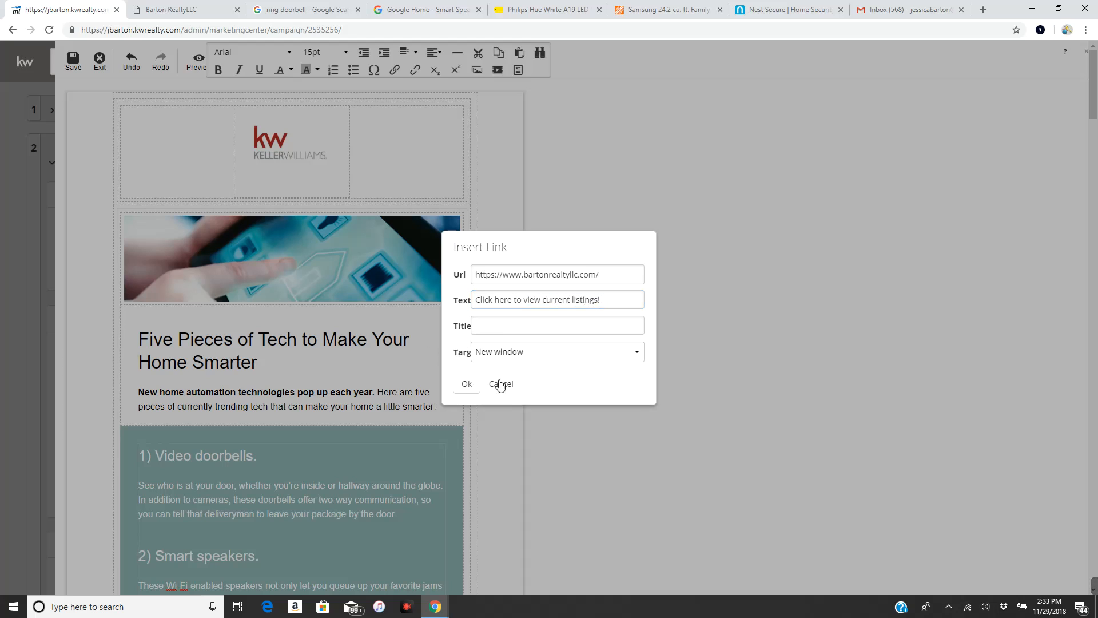
{"action": "left_click", "coordinate": [466, 389]}
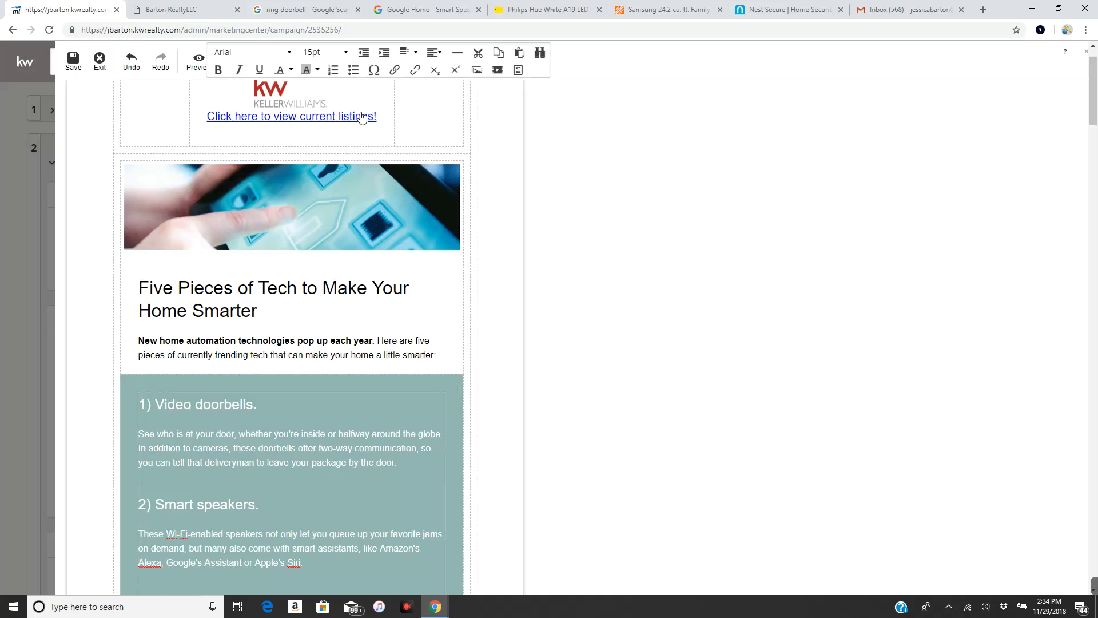
{"action": "scroll", "coordinate": [359, 187], "scroll_direction": "down", "scroll_amount": 1}
{"action": "scroll", "coordinate": [309, 213], "scroll_direction": "down", "scroll_amount": 1}
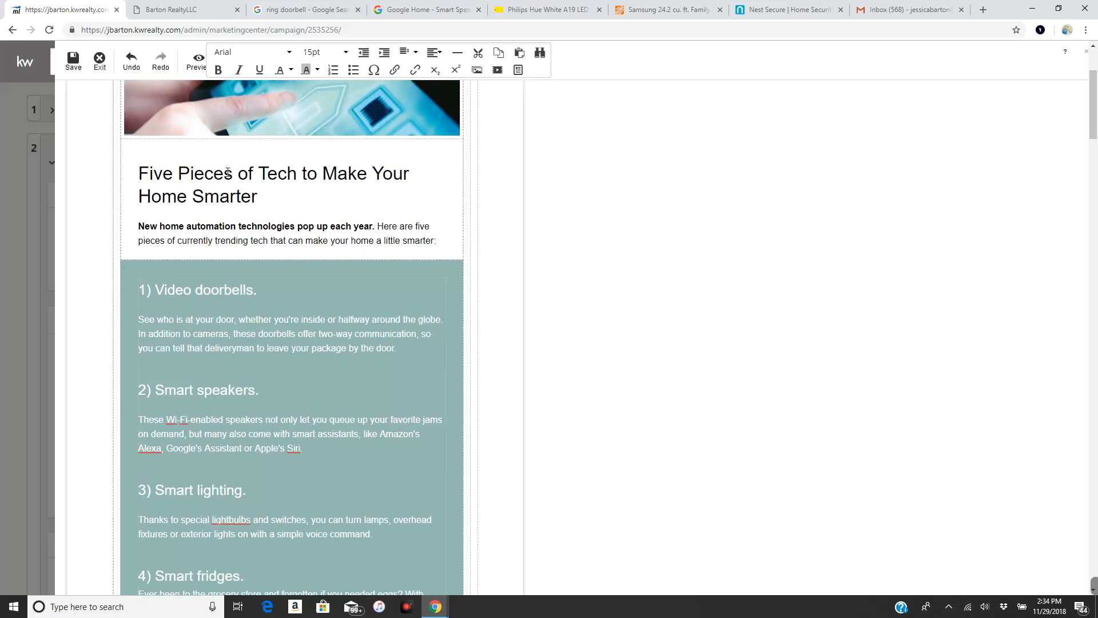
{"action": "scroll", "coordinate": [210, 209], "scroll_direction": "up", "scroll_amount": 1}
{"action": "scroll", "coordinate": [209, 209], "scroll_direction": "up", "scroll_amount": 1}
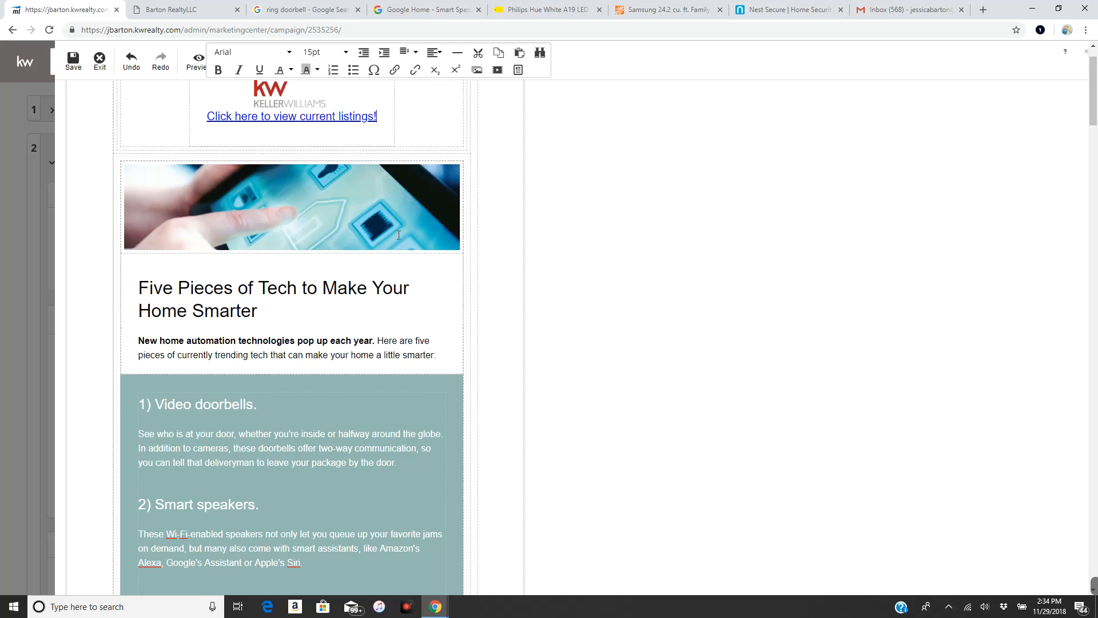
Extend the headline "Five Pieces of Tech to Make Your Home Smarter" with "and Your Life Easier!".
{"action": "scroll", "coordinate": [189, 285], "scroll_direction": "down", "scroll_amount": 1}
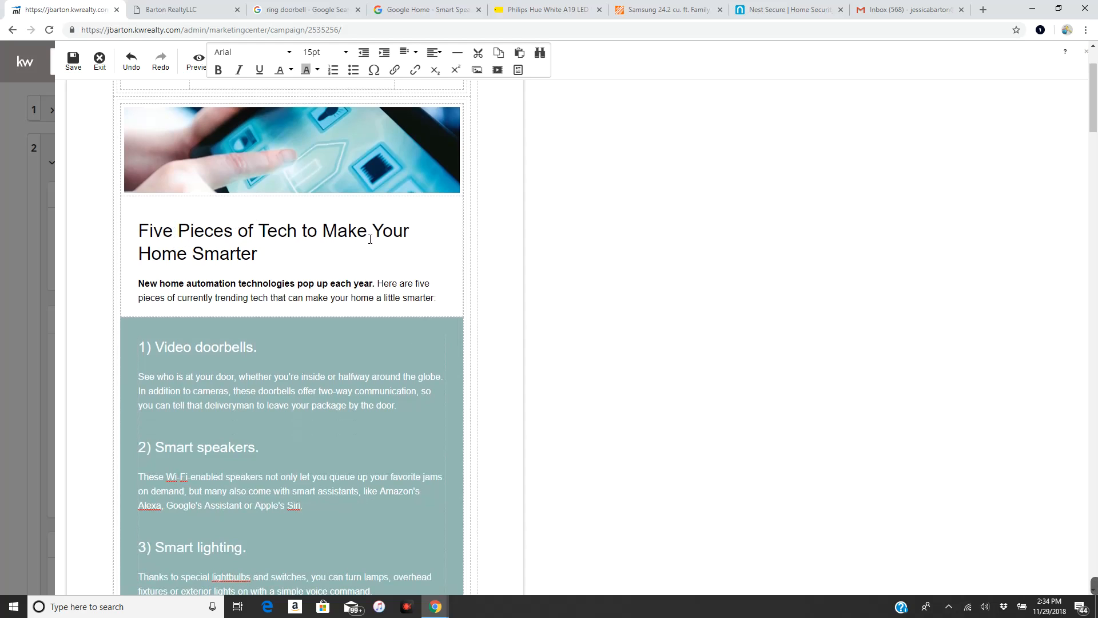
{"action": "left_click", "coordinate": [267, 255]}
{"action": "type", "text": "."}
{"action": "key", "text": "BackSpace"}
{"action": "type", "text": "and Your"}
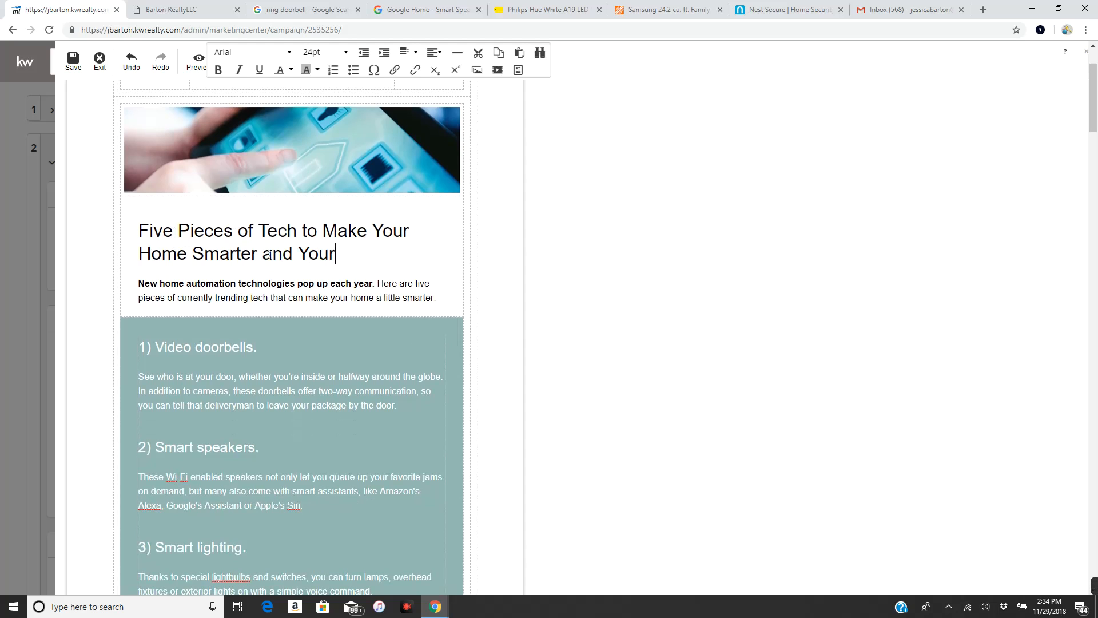
{"action": "type", "text": " Life Easier!"}
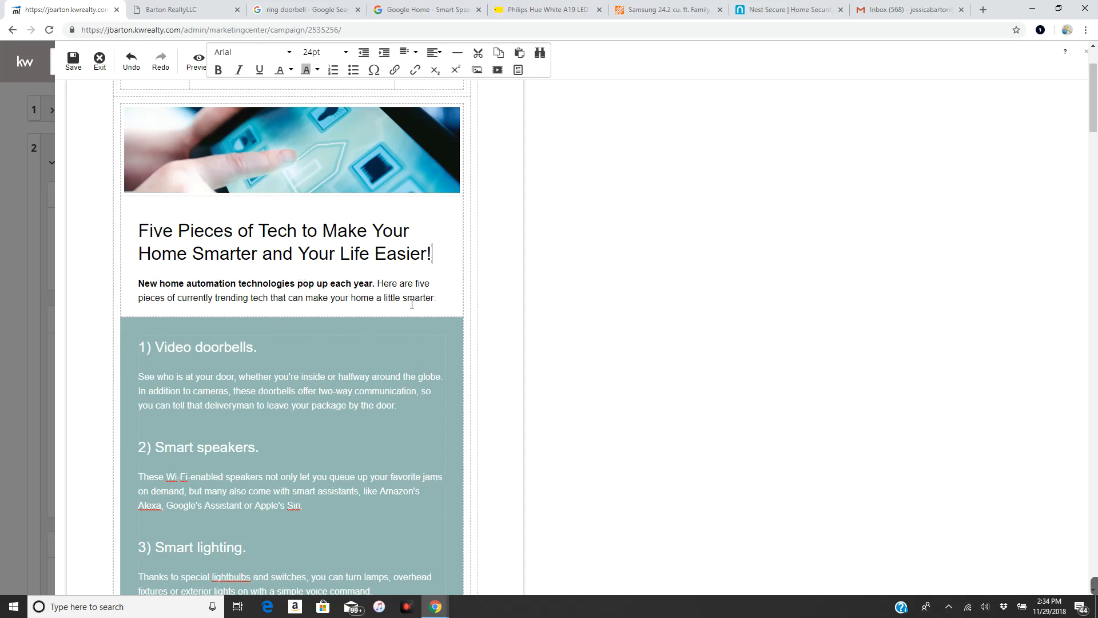
Add a line reading "My personal recommendation: " below the Video doorbells paragraph.
{"action": "scroll", "coordinate": [198, 224], "scroll_direction": "down", "scroll_amount": 2}
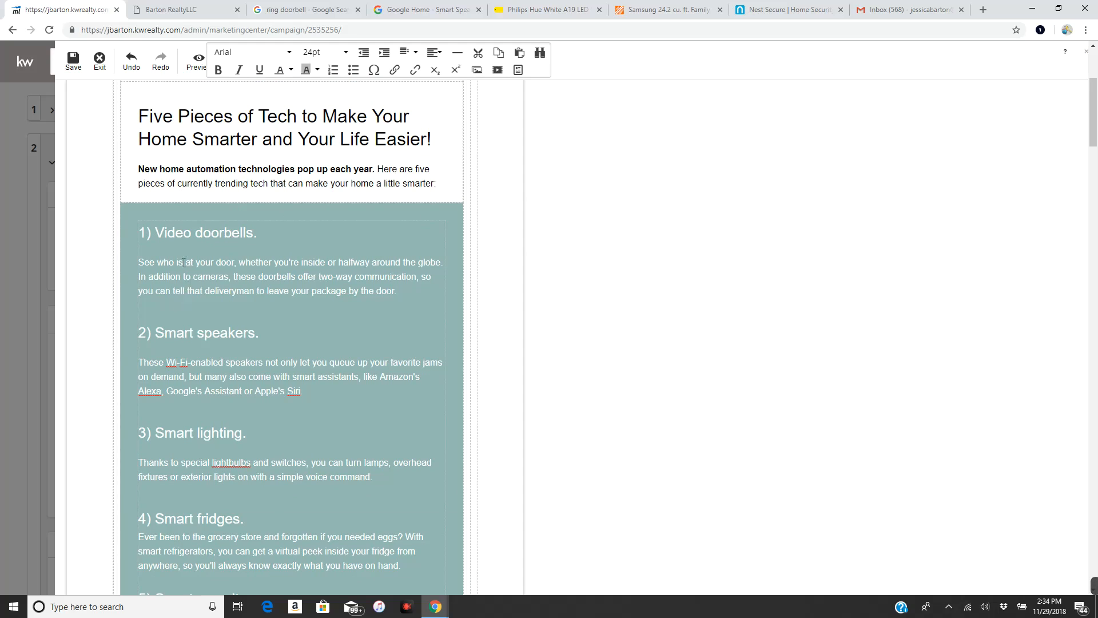
{"action": "left_click", "coordinate": [405, 294]}
{"action": "key", "text": "Return"}
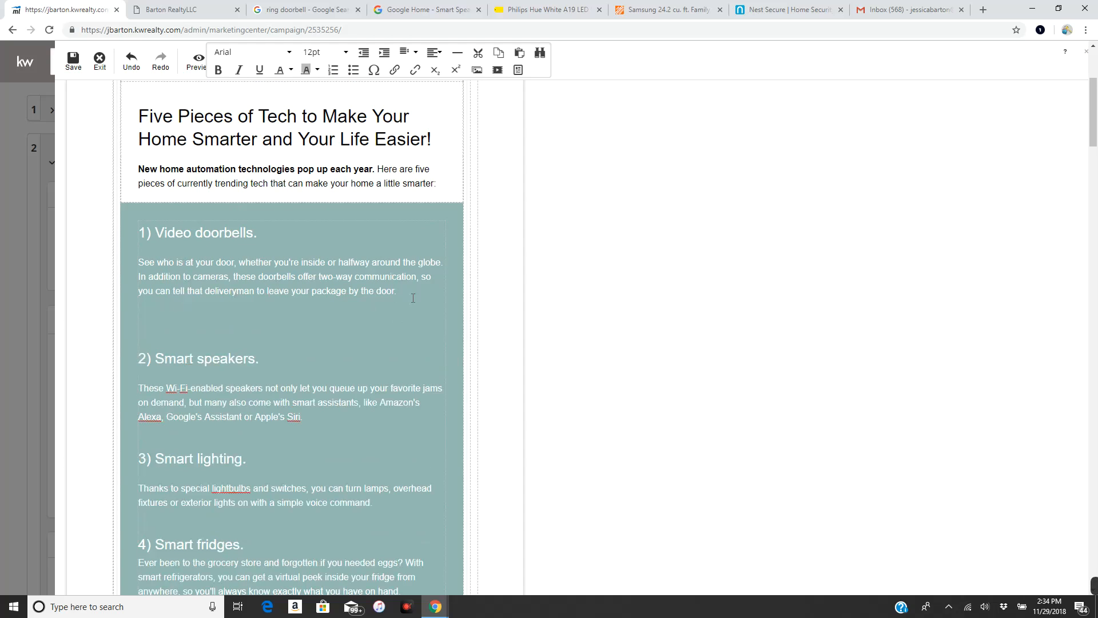
{"action": "key", "text": "BackSpace"}
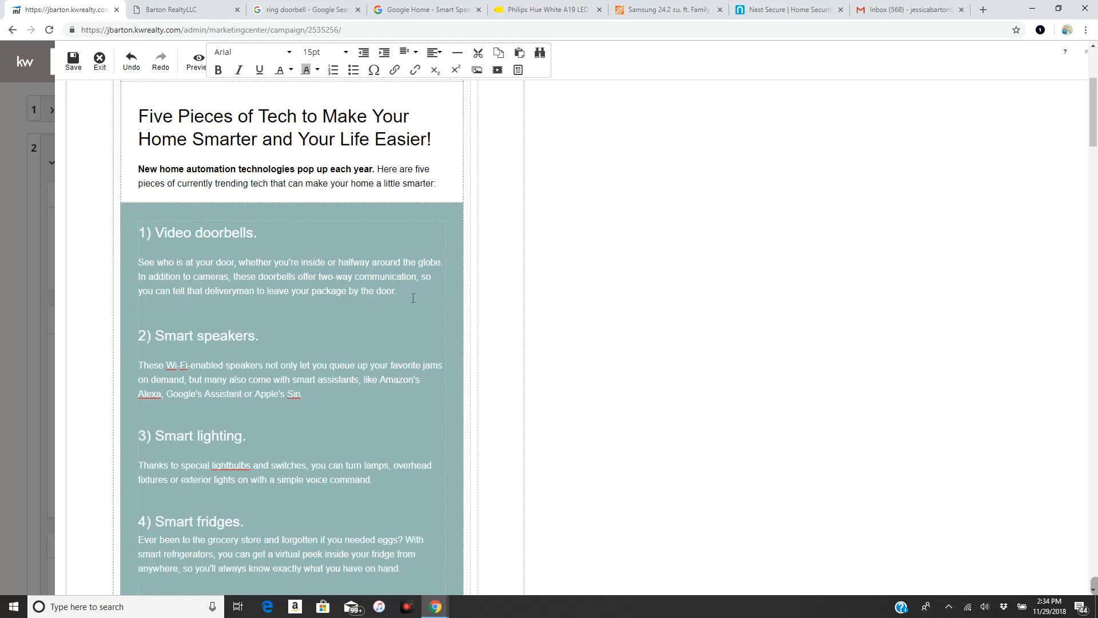
{"action": "key", "text": "Return"}
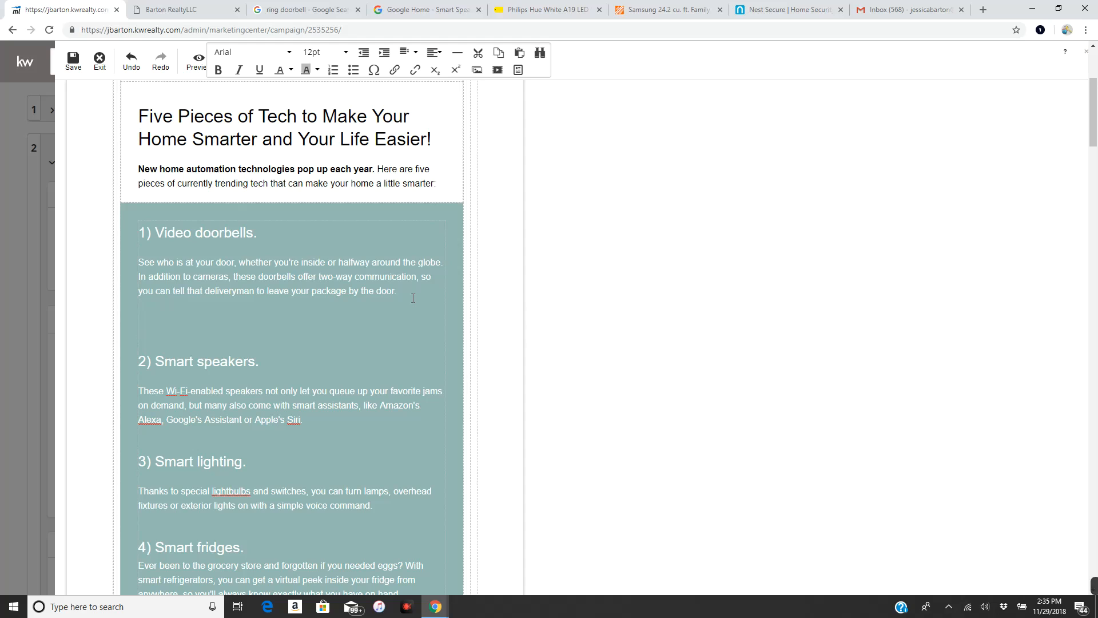
{"action": "type", "text": "My personal recommendation: "}
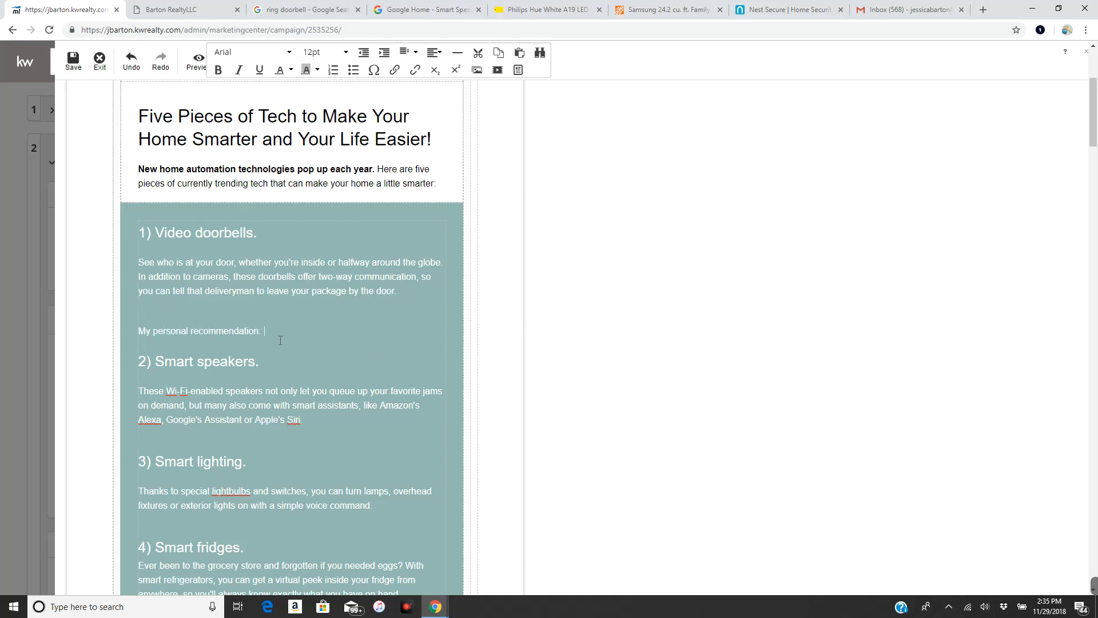
{"action": "type", "text": "Ring Dor"}
{"action": "key", "text": "BackSpace"}
{"action": "type", "text": "orbell"}
{"action": "key", "text": "BackSpace"}
{"action": "key", "text": "BackSpace"}
{"action": "key", "text": "BackSpace"}
{"action": "key", "text": "BackSpace"}
{"action": "key", "text": "BackSpace"}
{"action": "key", "text": "BackSpace"}
{"action": "key", "text": "BackSpace"}
{"action": "key", "text": "BackSpace"}
{"action": "left_click", "coordinate": [395, 70]}
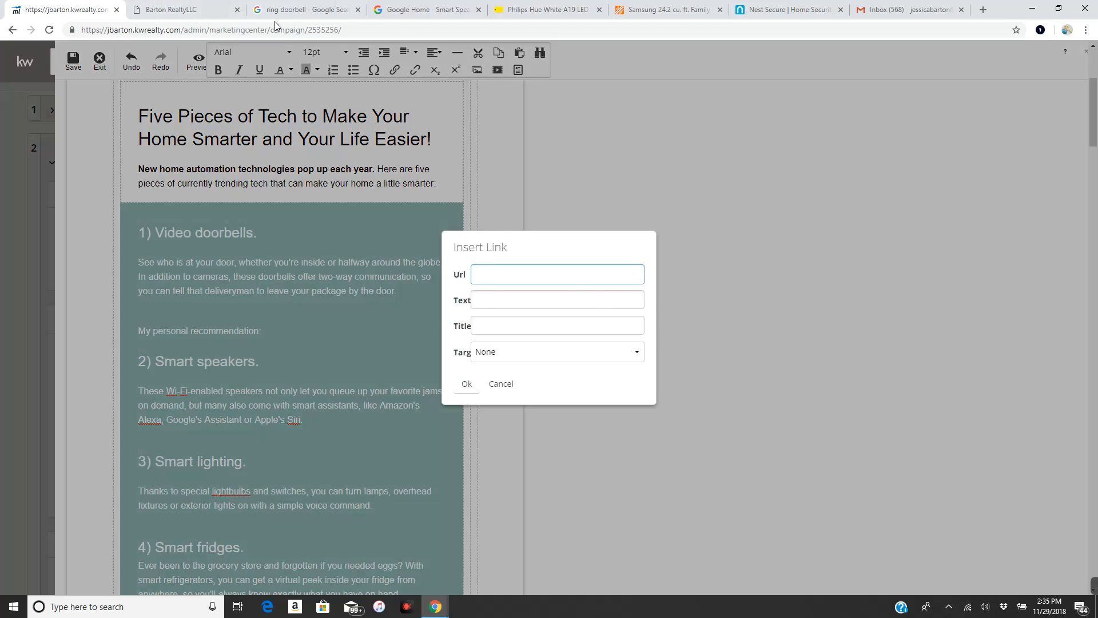
{"action": "left_click", "coordinate": [277, 11]}
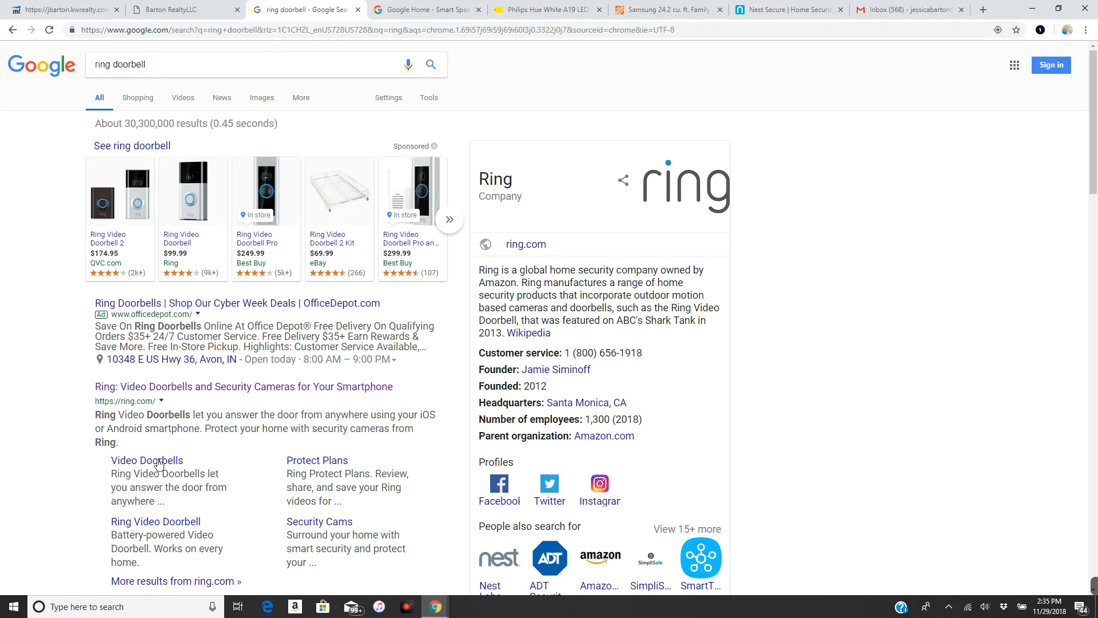
{"action": "left_click", "coordinate": [188, 387]}
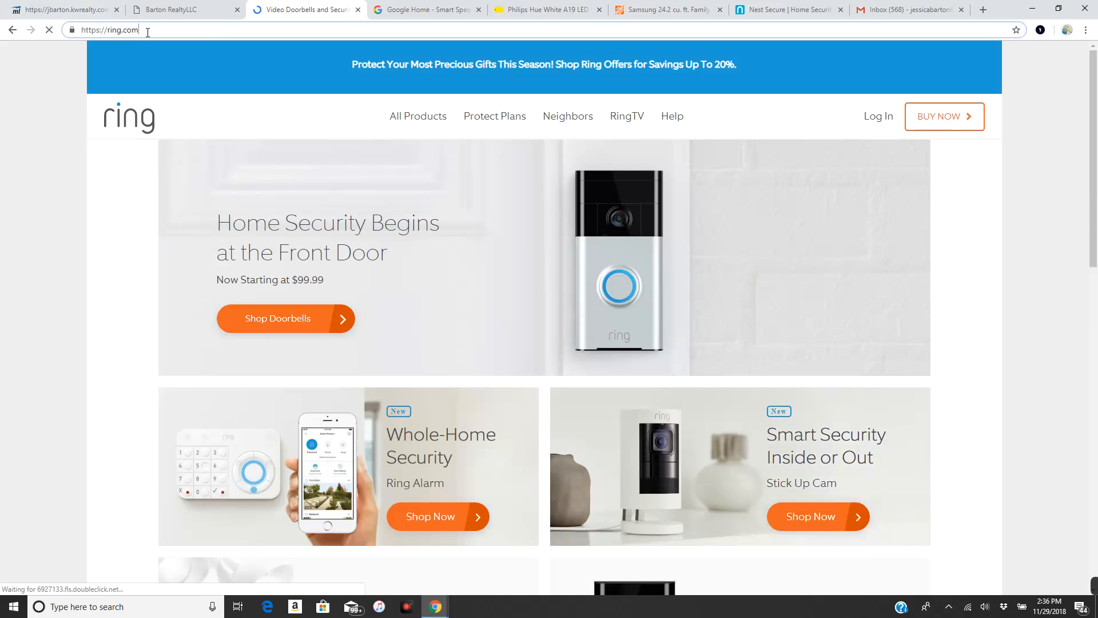
{"action": "left_click", "coordinate": [94, 30]}
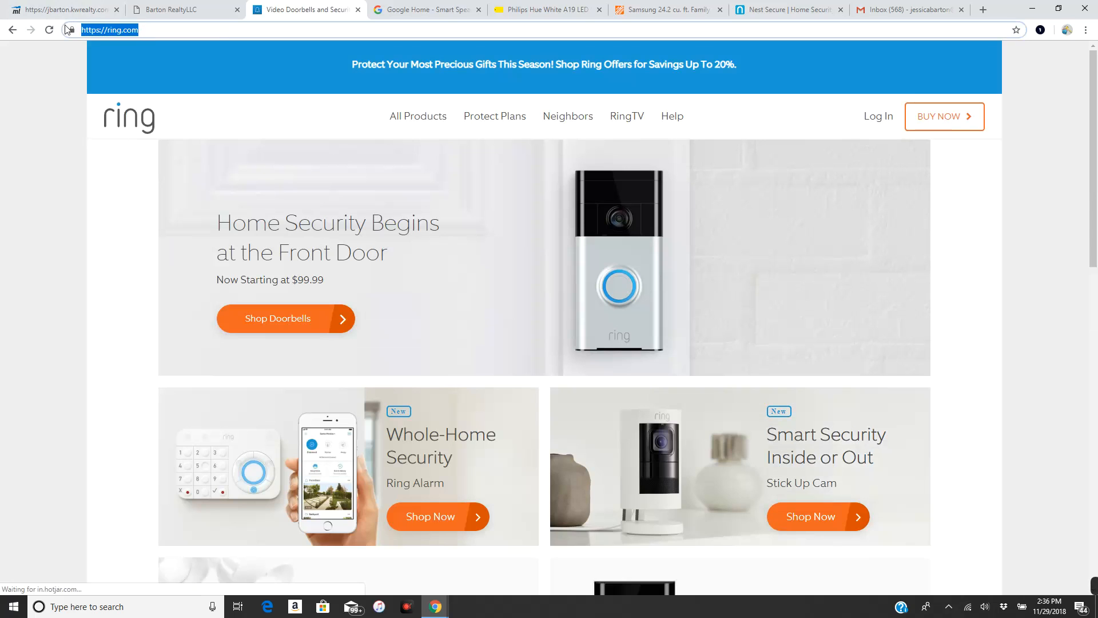
{"action": "right_click", "coordinate": [99, 31]}
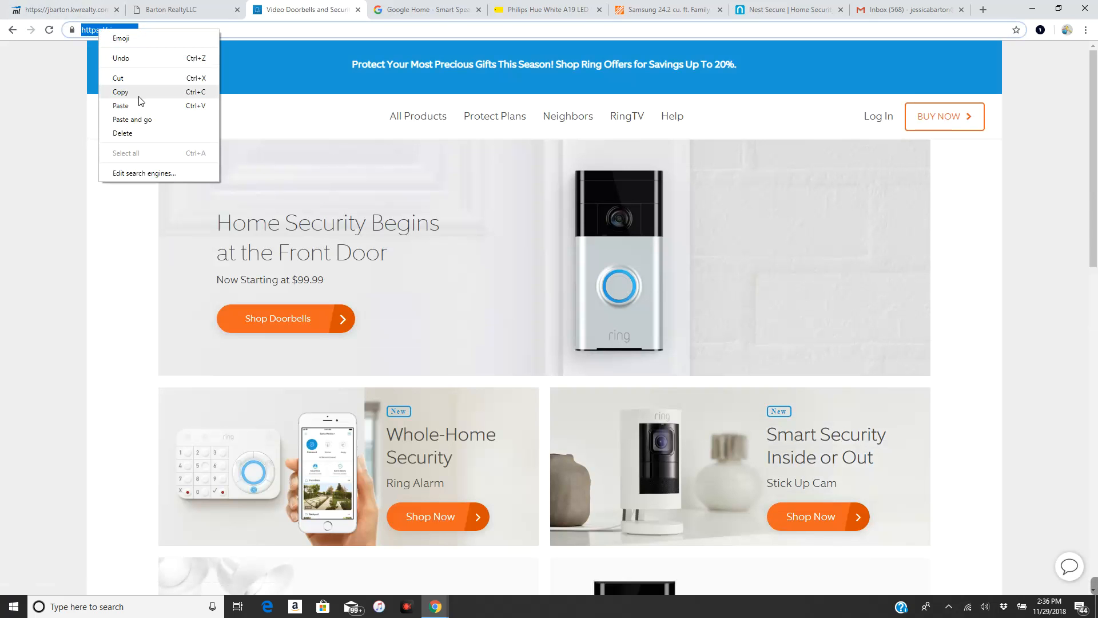
{"action": "left_click", "coordinate": [140, 92]}
{"action": "left_click", "coordinate": [82, 9]}
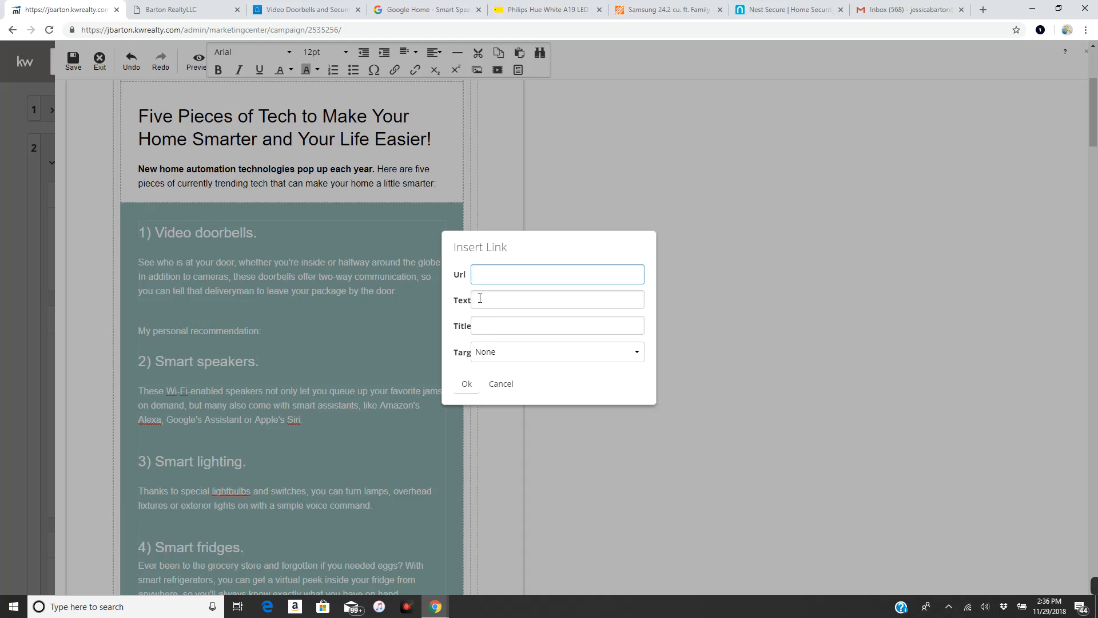
{"action": "right_click", "coordinate": [474, 275]}
{"action": "left_click", "coordinate": [531, 360]}
Set the link text to "Ring Doorbell", make it open in a new window, and insert it.
{"action": "left_click", "coordinate": [508, 298]}
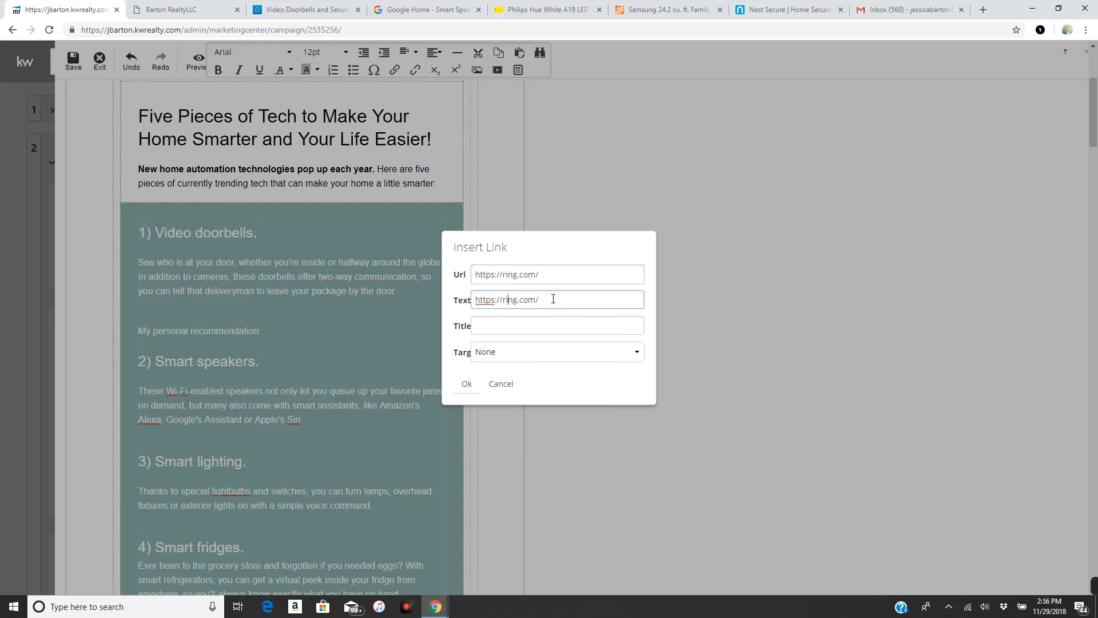
{"action": "left_click_drag", "start_coordinate": [553, 299], "coordinate": [399, 306]}
{"action": "type", "text": "Ring Doorbell"}
{"action": "left_click", "coordinate": [507, 356]}
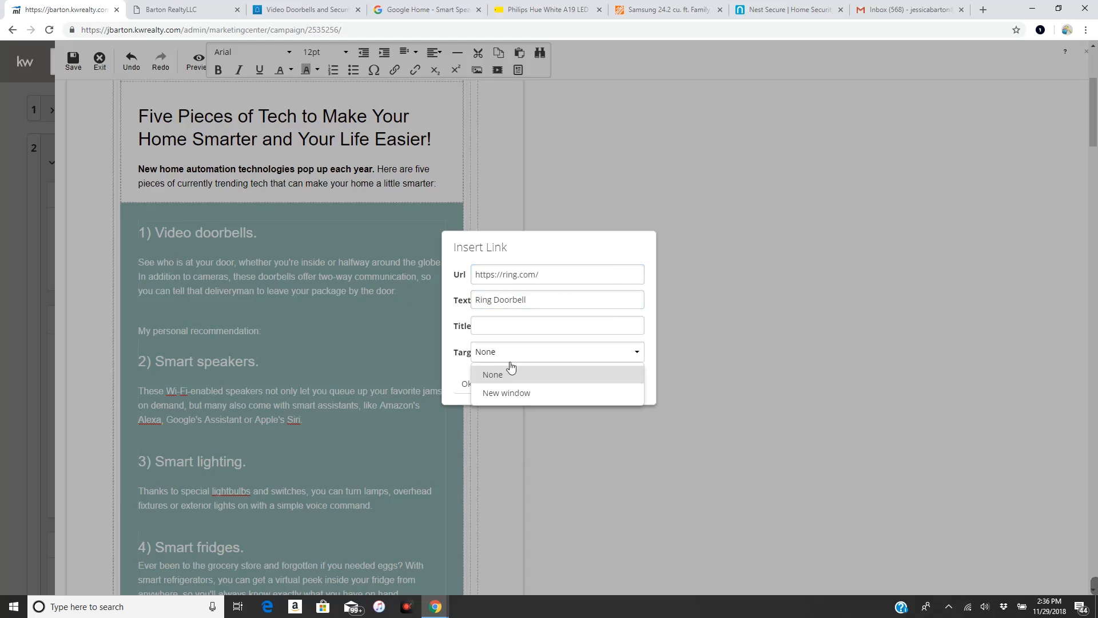
{"action": "left_click", "coordinate": [518, 393]}
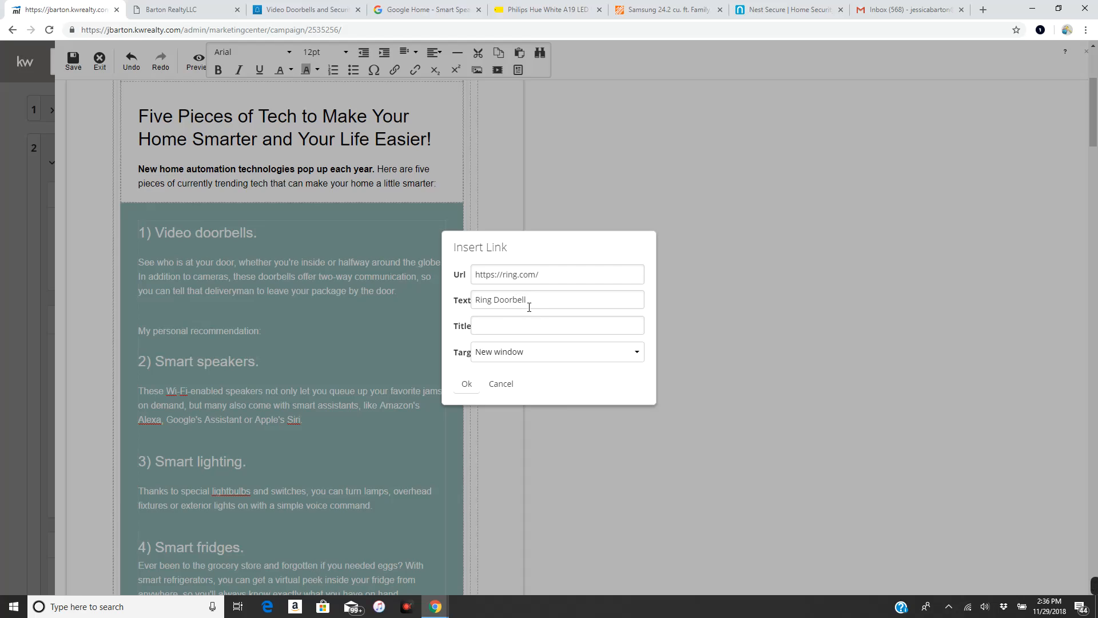
{"action": "left_click", "coordinate": [466, 382]}
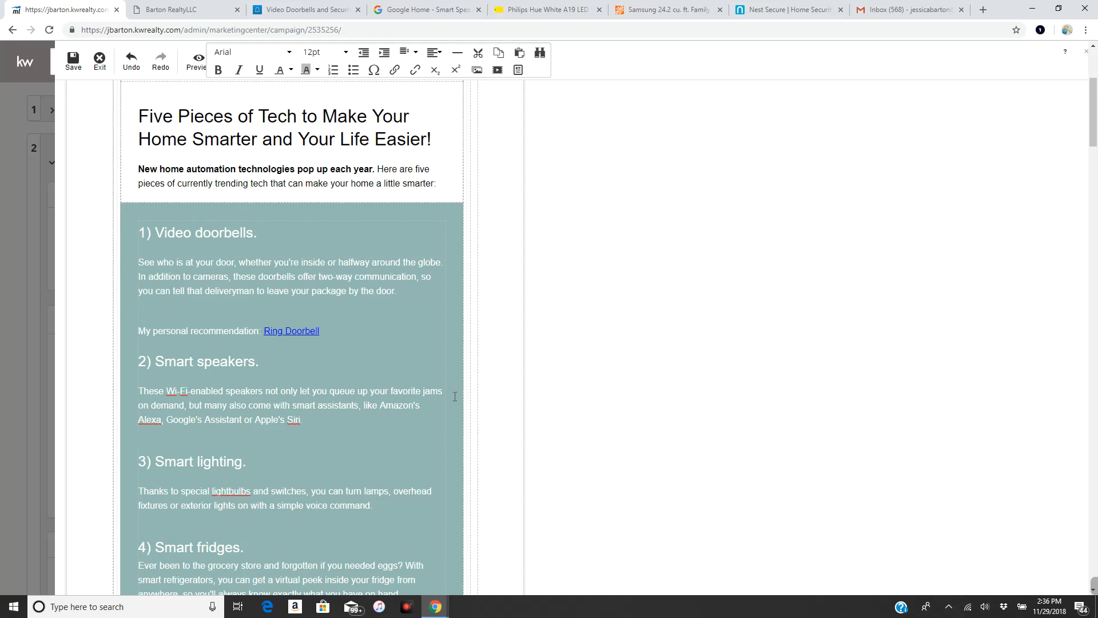
Add an empty line below the Smart speakers paragraph and reduce the gap above the Ring Doorbell recommendation line.
{"action": "scroll", "coordinate": [241, 349], "scroll_direction": "down", "scroll_amount": 1}
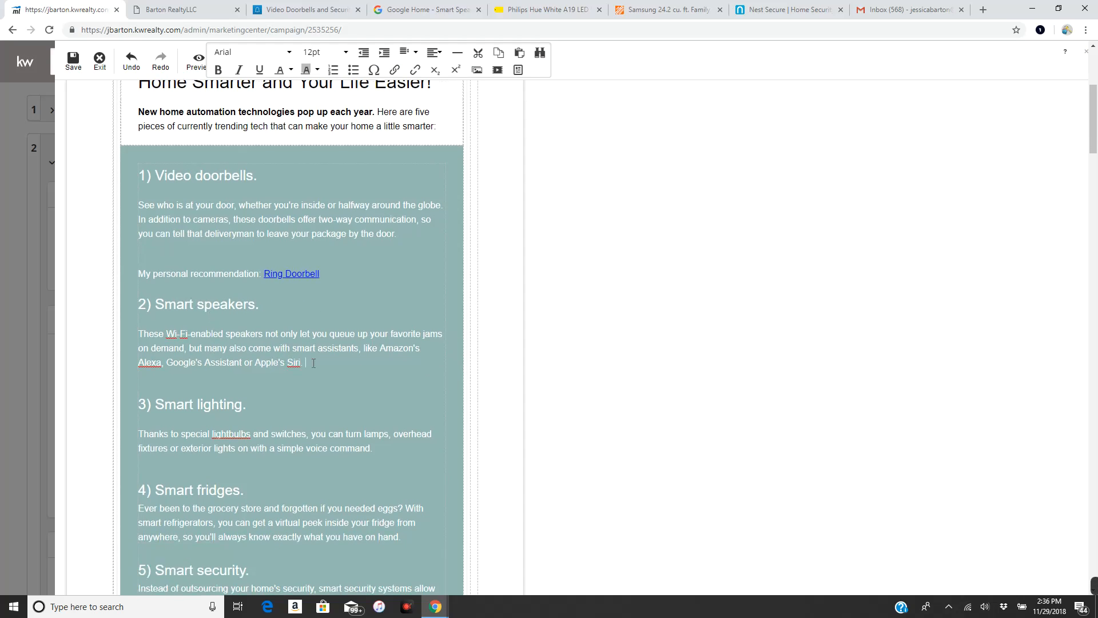
{"action": "key", "text": "Return"}
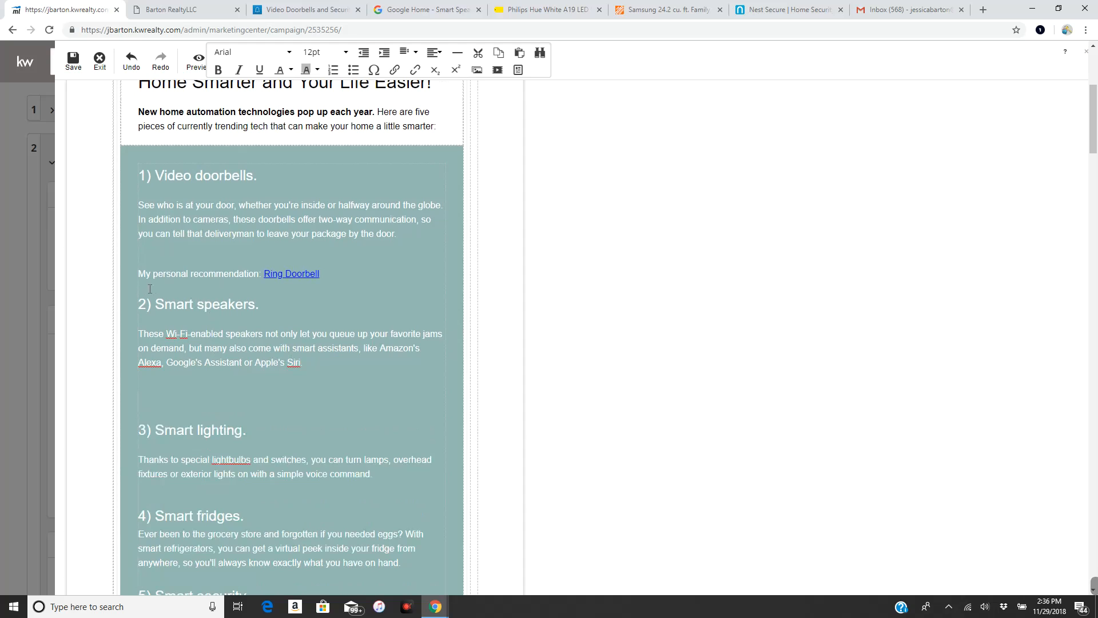
{"action": "key", "text": "BackSpace"}
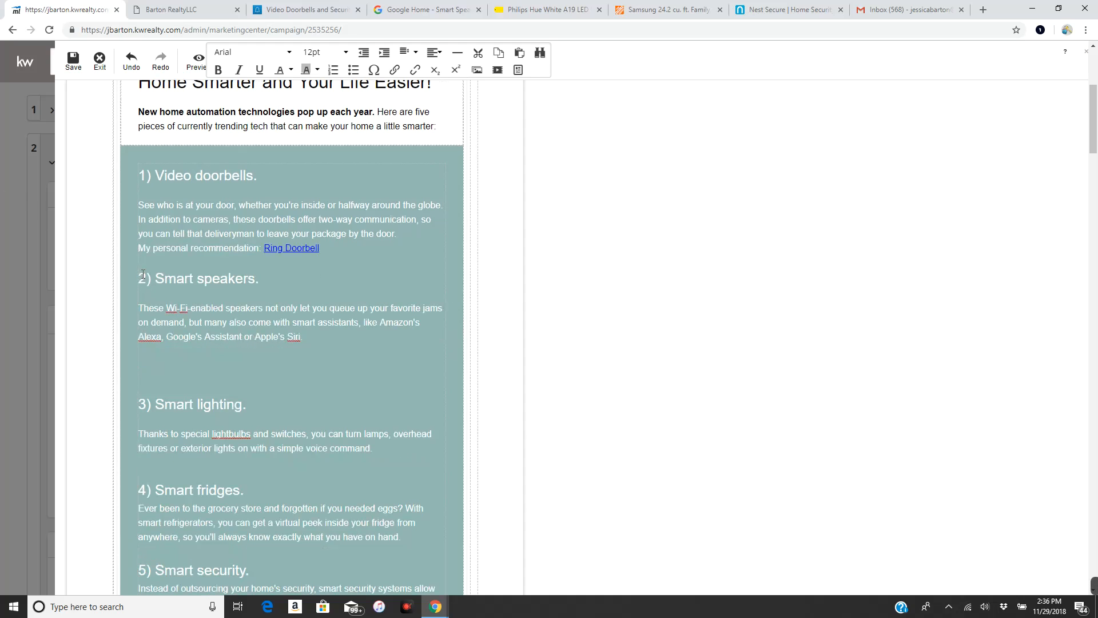
{"action": "key", "text": "Return"}
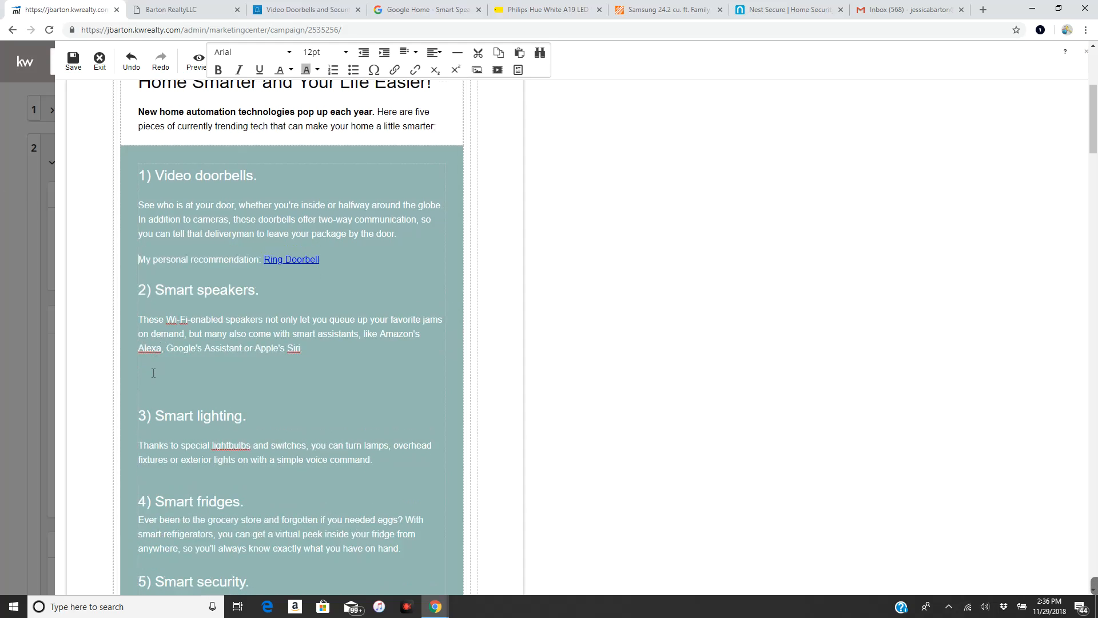
Copy "My personal recommendation:" from the Video doorbells section onto its own line below the Smart speakers paragraph.
{"action": "left_click_drag", "start_coordinate": [261, 259], "coordinate": [138, 260]}
{"action": "right_click", "coordinate": [164, 271]}
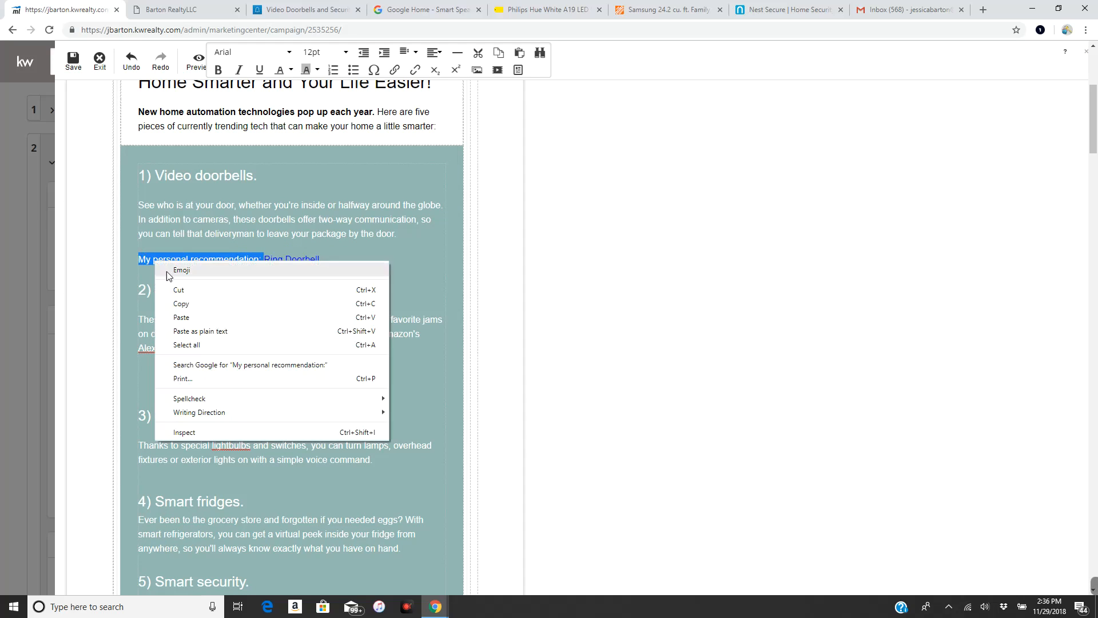
{"action": "left_click", "coordinate": [181, 303]}
{"action": "left_click", "coordinate": [143, 373]}
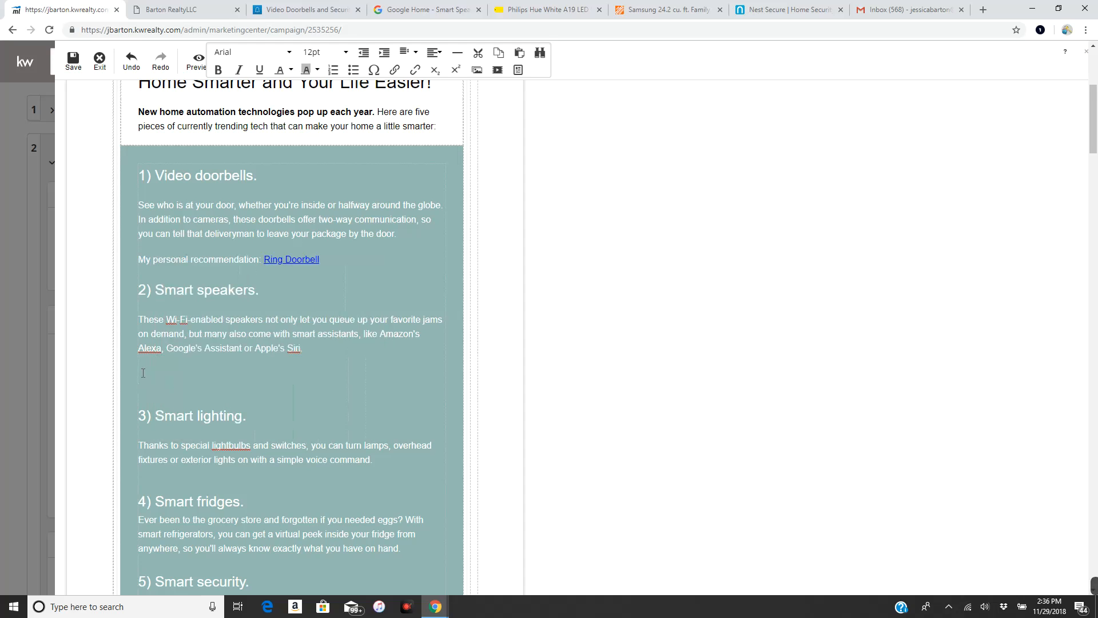
{"action": "key", "text": "BackSpace"}
{"action": "key", "text": "Return"}
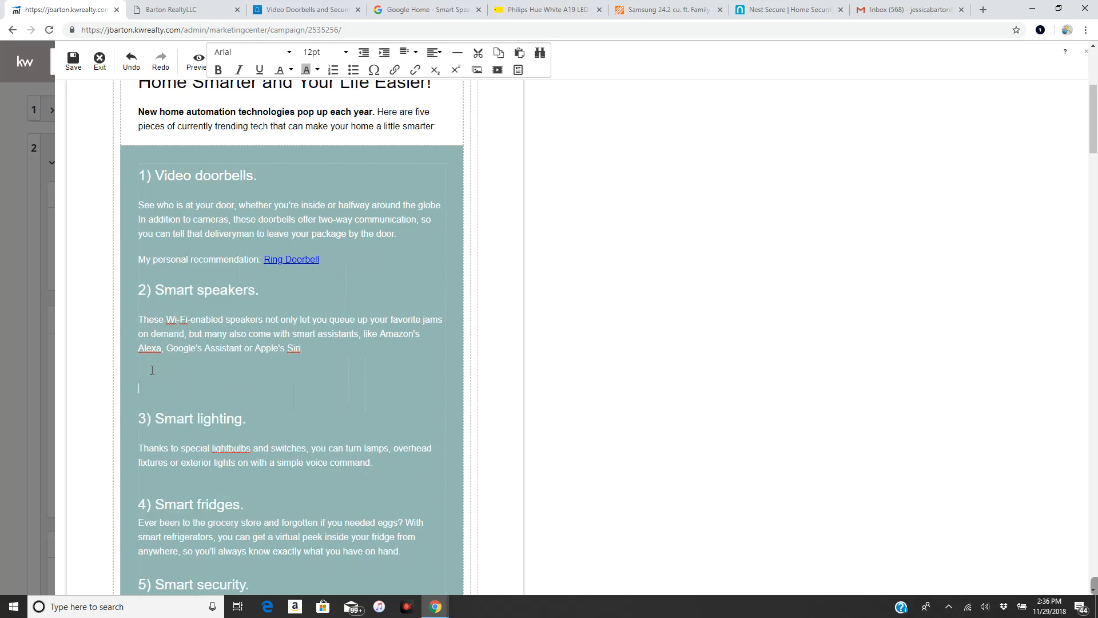
{"action": "right_click", "coordinate": [141, 387]}
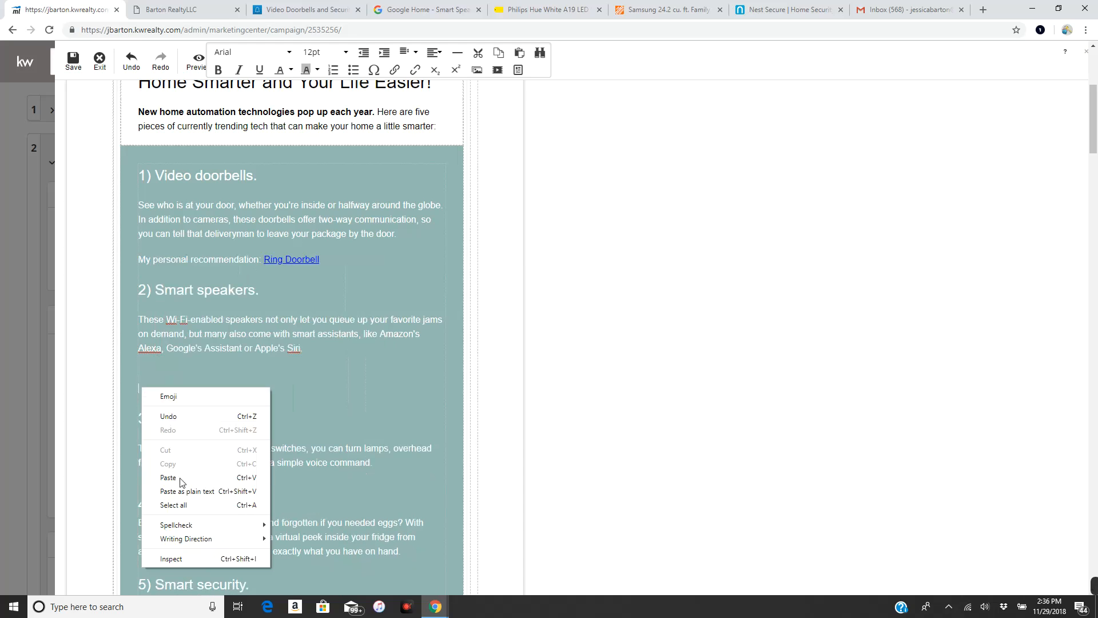
{"action": "left_click", "coordinate": [251, 481]}
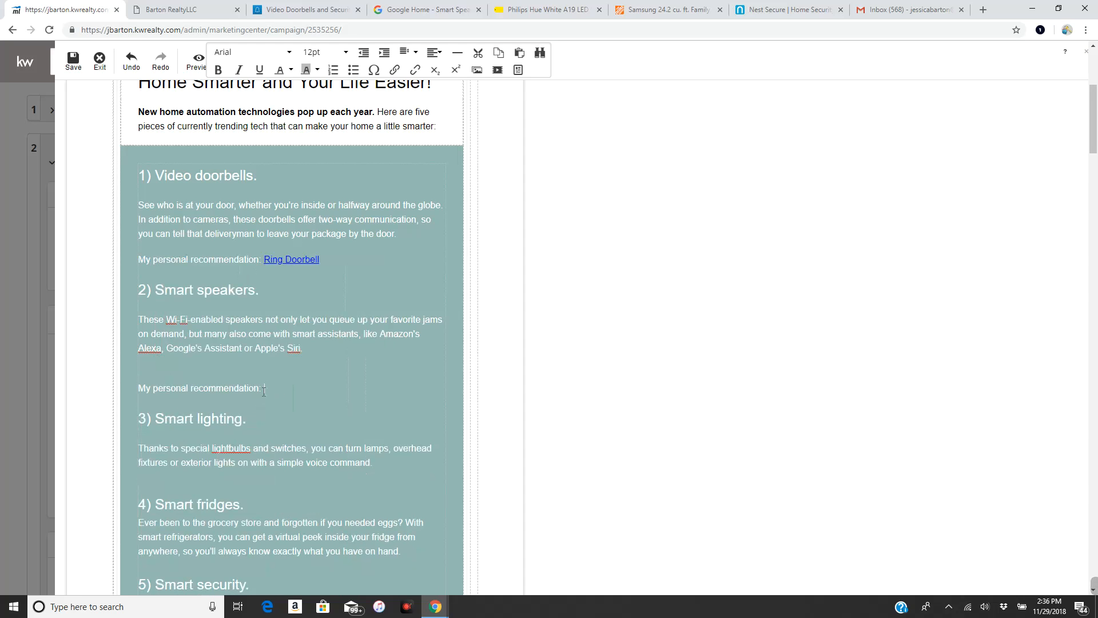
{"action": "left_click", "coordinate": [433, 10]}
{"action": "left_click", "coordinate": [312, 29]}
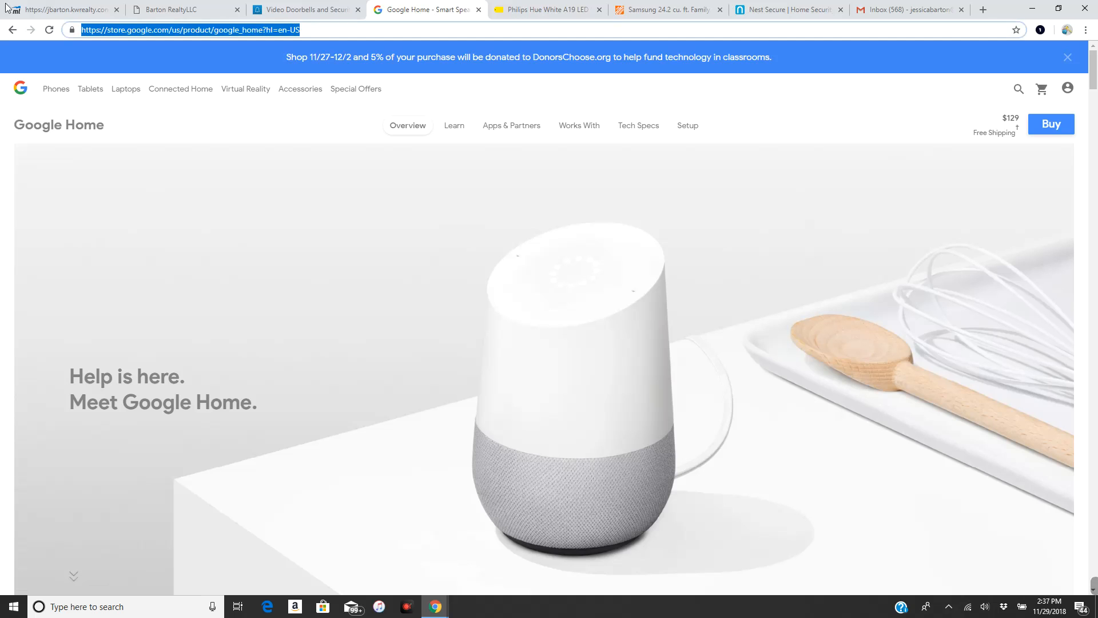
{"action": "right_click", "coordinate": [220, 32]}
{"action": "left_click", "coordinate": [260, 91]}
{"action": "left_click", "coordinate": [75, 10]}
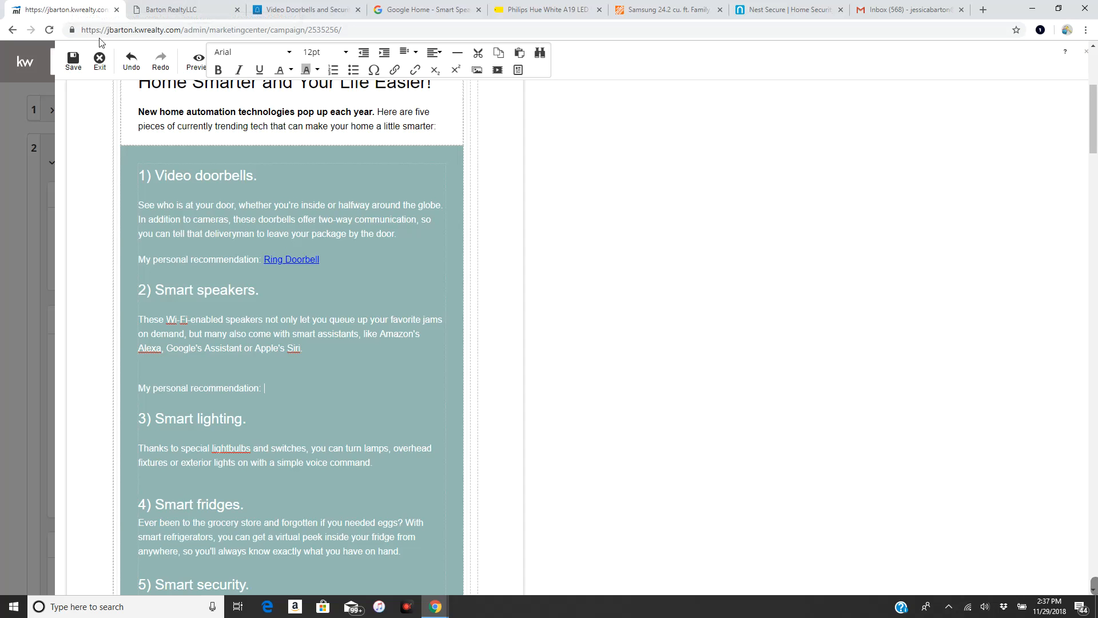
{"action": "left_click", "coordinate": [395, 70]}
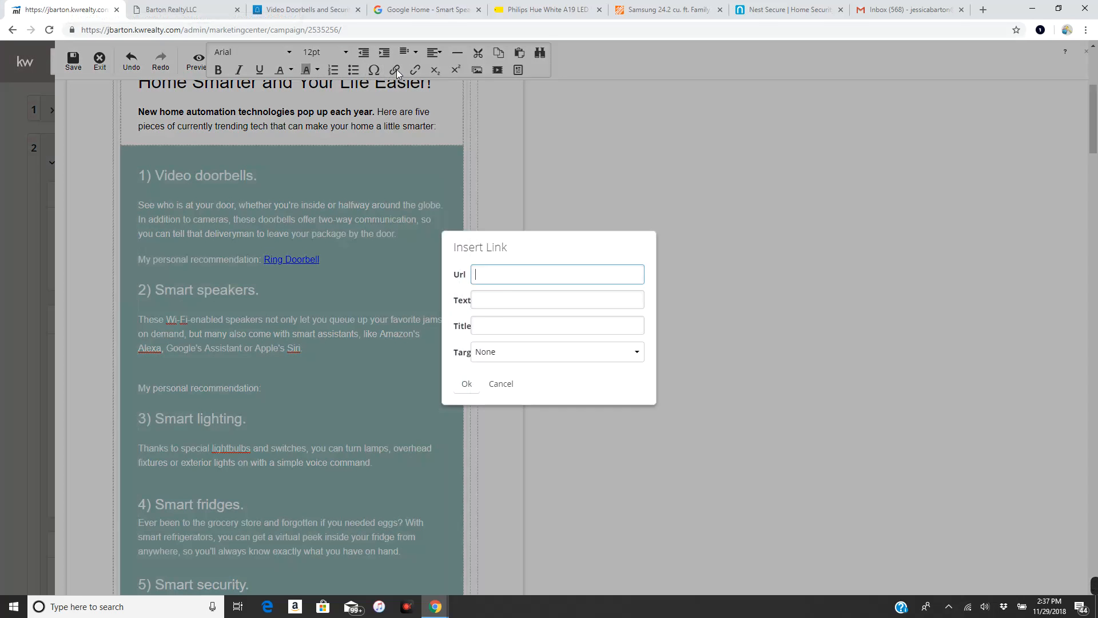
{"action": "right_click", "coordinate": [499, 276]}
{"action": "left_click", "coordinate": [545, 363]}
Set the link text to "Google Home", make it open in a new window, and insert it.
{"action": "left_click", "coordinate": [504, 298]}
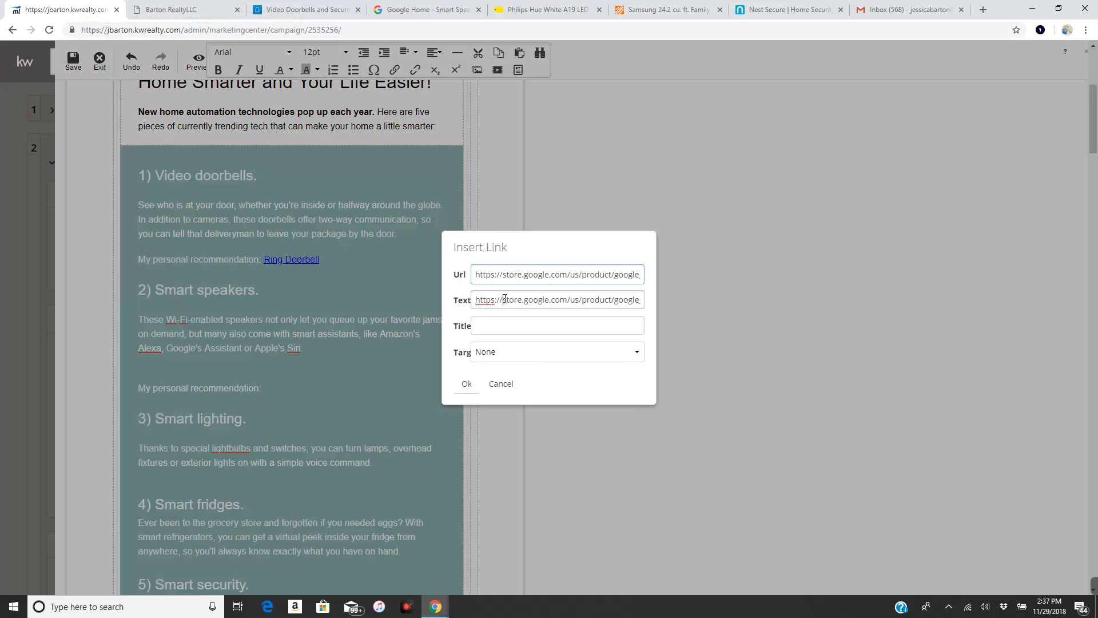
{"action": "left_click_drag", "start_coordinate": [472, 299], "coordinate": [728, 347]}
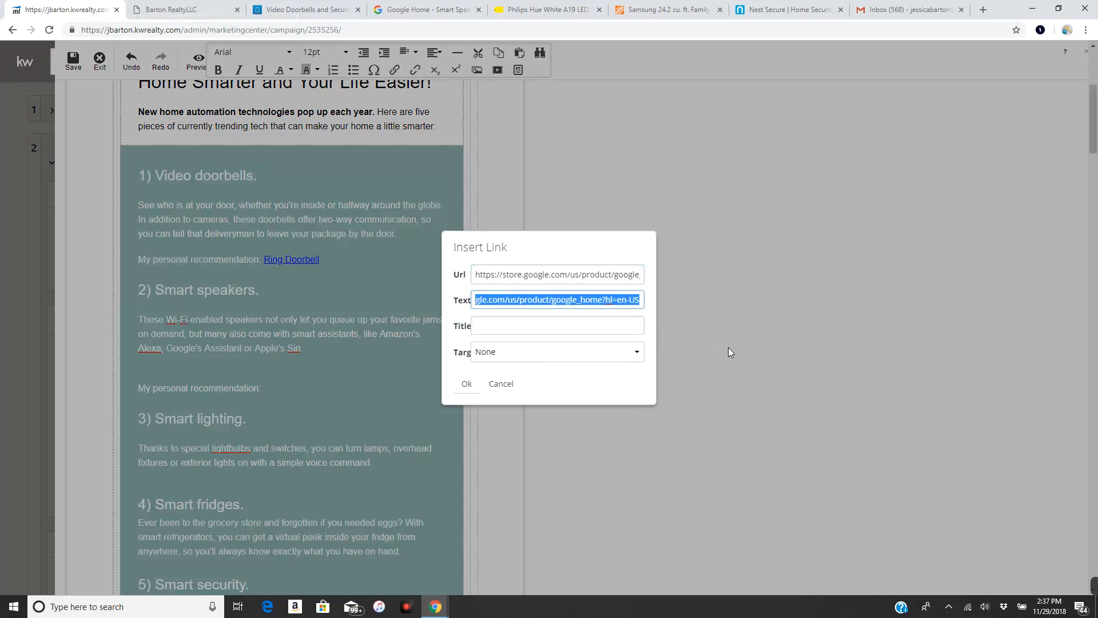
{"action": "key", "text": "BackSpace"}
{"action": "type", "text": "Google Home"}
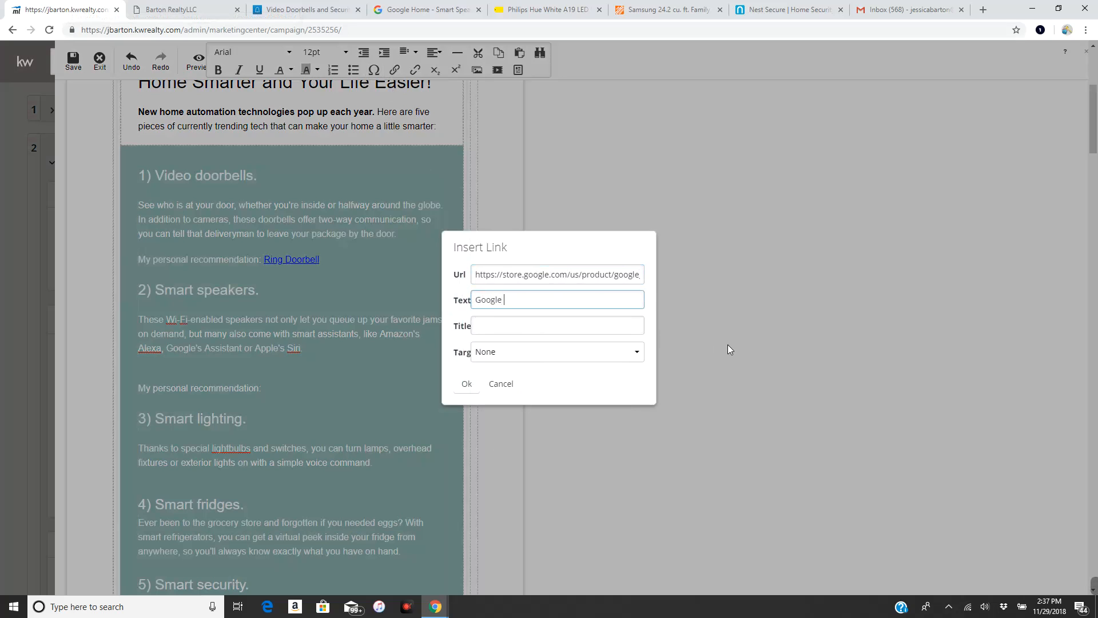
{"action": "left_click", "coordinate": [635, 352]}
{"action": "left_click", "coordinate": [634, 395]}
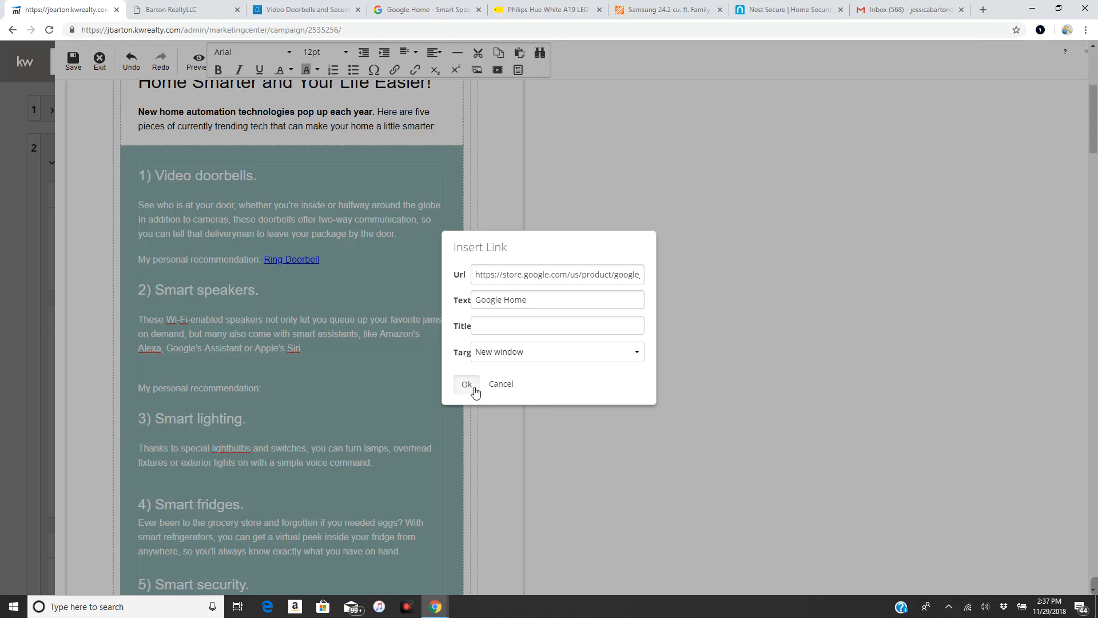
{"action": "left_click", "coordinate": [470, 386]}
{"action": "scroll", "coordinate": [309, 454], "scroll_direction": "down", "scroll_amount": 1}
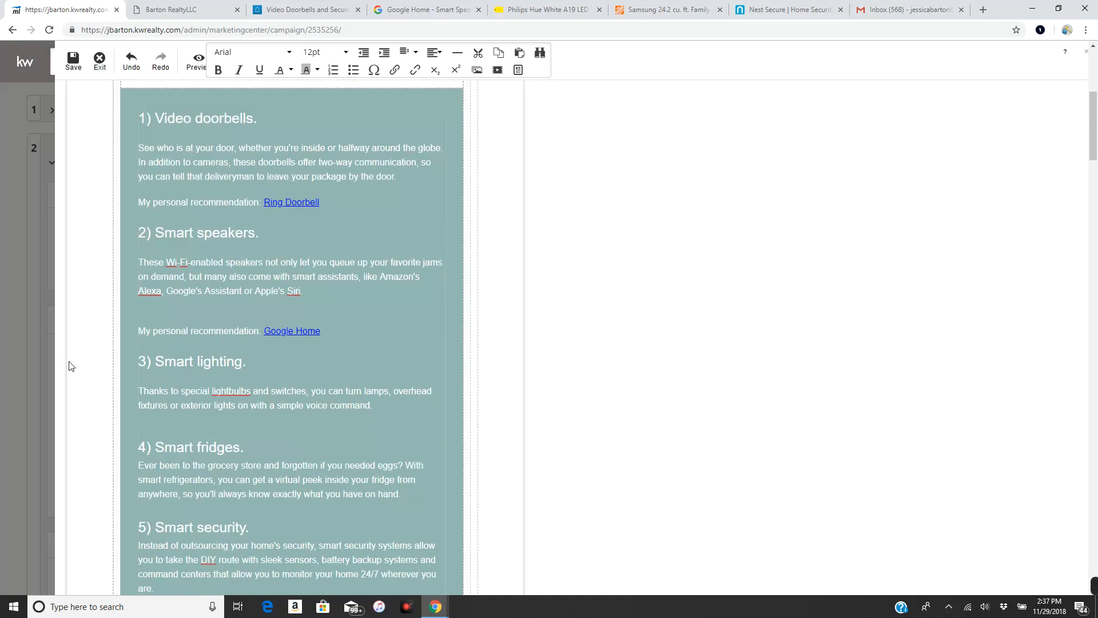
Copy "My personal recommendation:" from the Smart speakers section onto its own line below the Smart lighting paragraph.
{"action": "key", "text": "Return"}
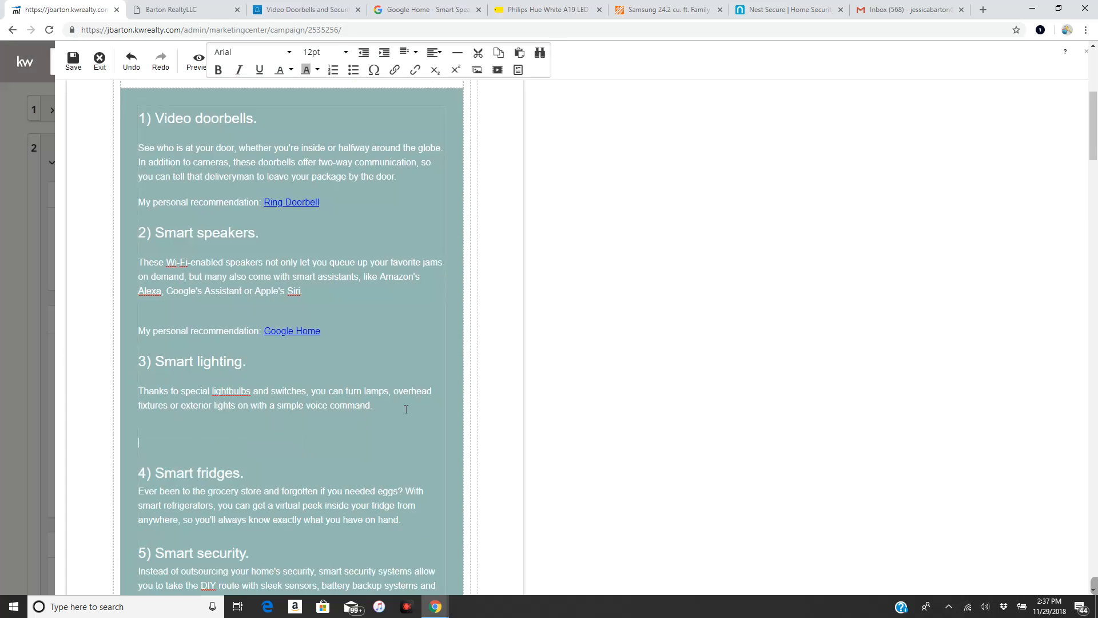
{"action": "left_click_drag", "start_coordinate": [259, 332], "coordinate": [235, 331]}
{"action": "left_click", "coordinate": [236, 320]}
{"action": "left_click_drag", "start_coordinate": [139, 331], "coordinate": [261, 337]}
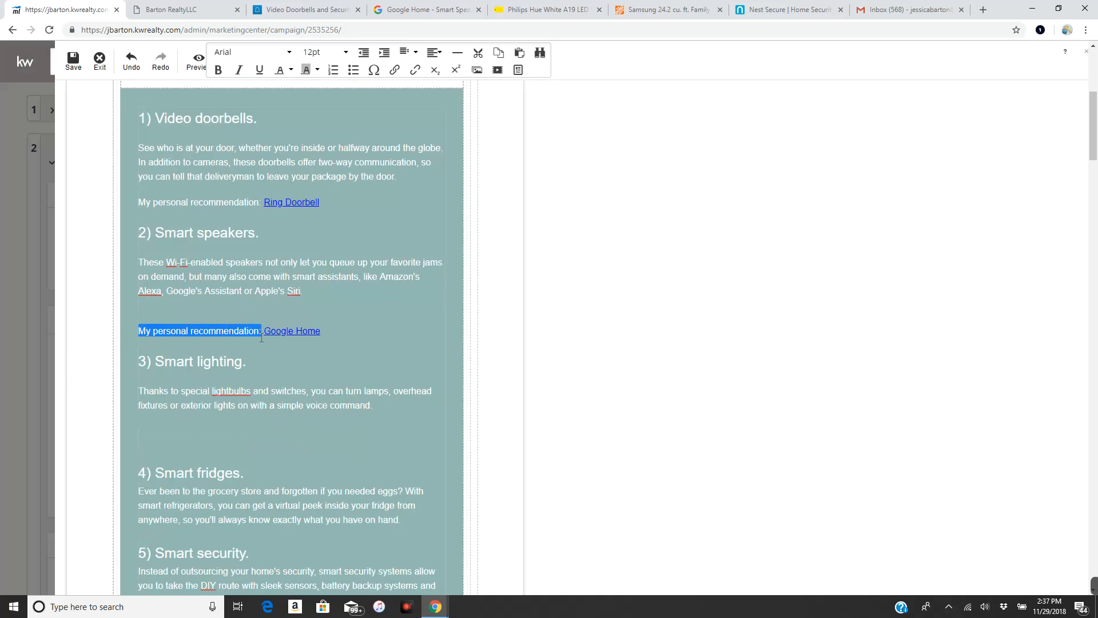
{"action": "right_click", "coordinate": [239, 329]}
{"action": "left_click", "coordinate": [254, 371]}
{"action": "left_click", "coordinate": [146, 435]}
{"action": "right_click", "coordinate": [145, 433]}
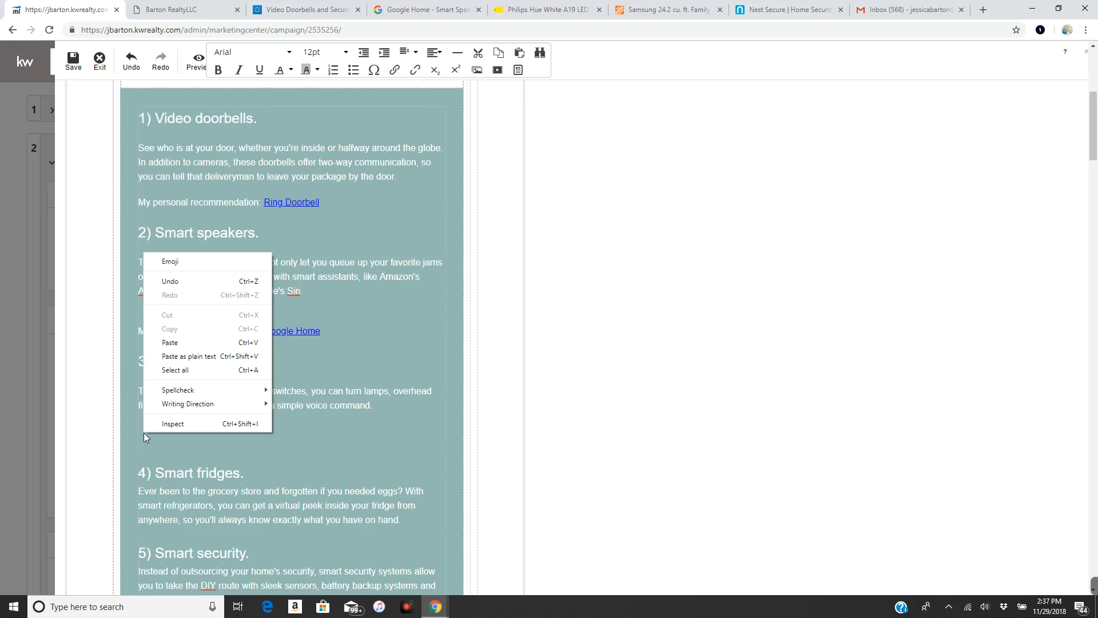
{"action": "left_click", "coordinate": [173, 342]}
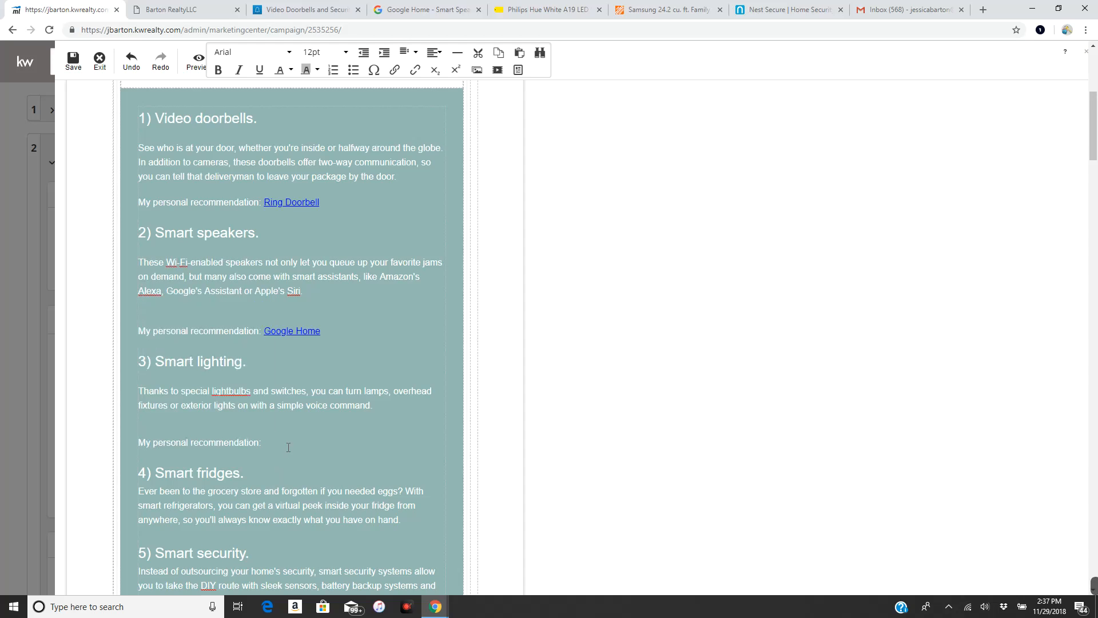
{"action": "left_click", "coordinate": [541, 10]}
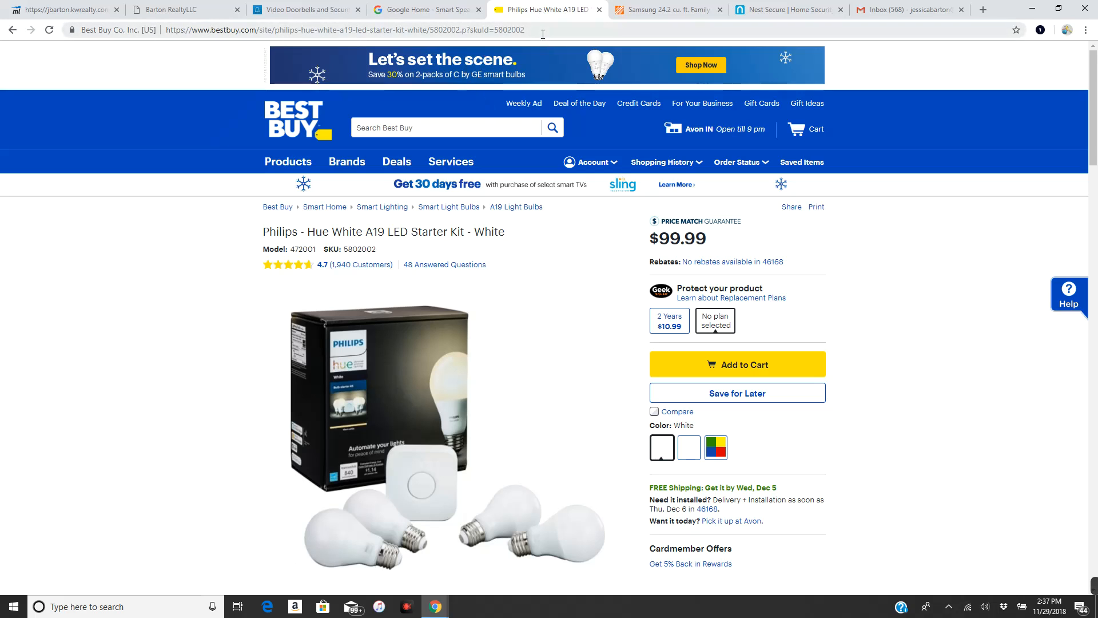
{"action": "left_click", "coordinate": [533, 29]}
{"action": "left_click_drag", "start_coordinate": [534, 29], "coordinate": [166, 29]}
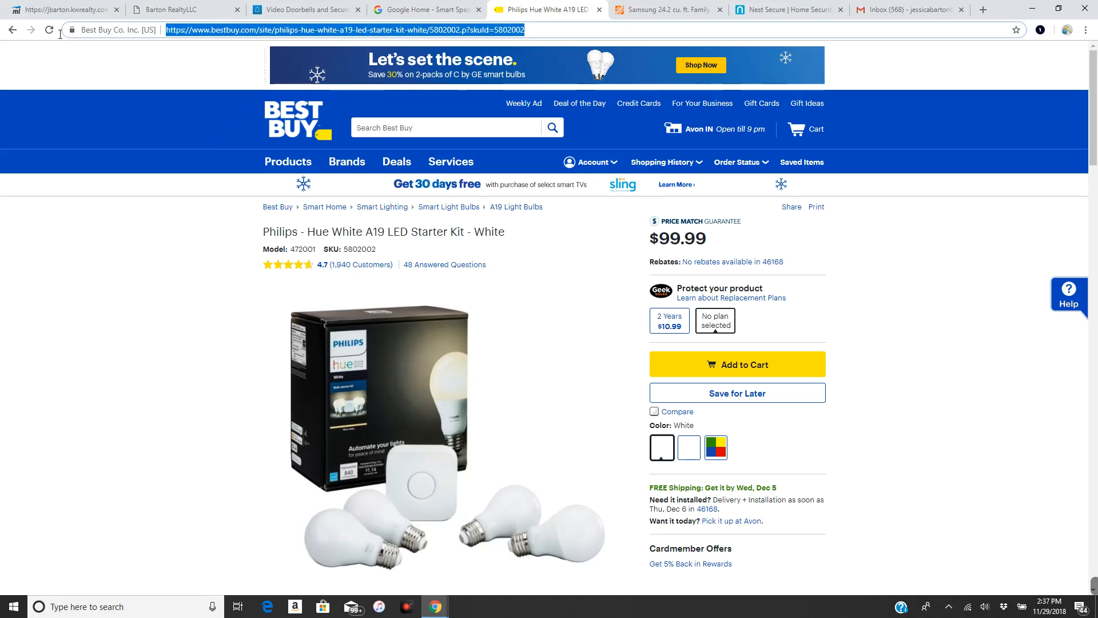
{"action": "right_click", "coordinate": [290, 33]}
{"action": "left_click", "coordinate": [311, 93]}
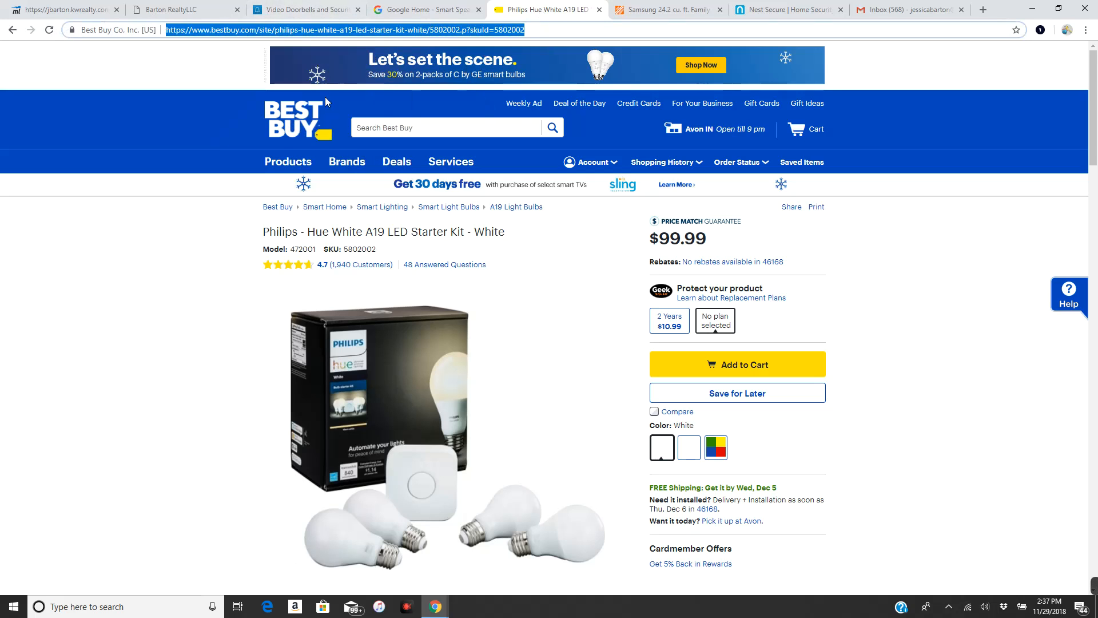
{"action": "left_click", "coordinate": [64, 8]}
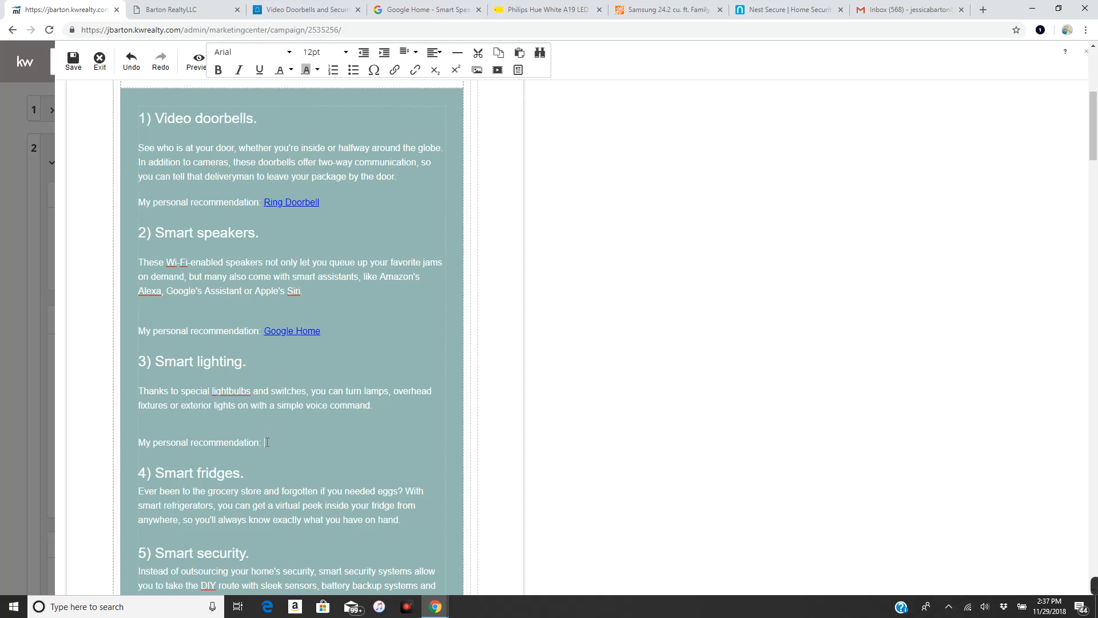
{"action": "left_click", "coordinate": [395, 70]}
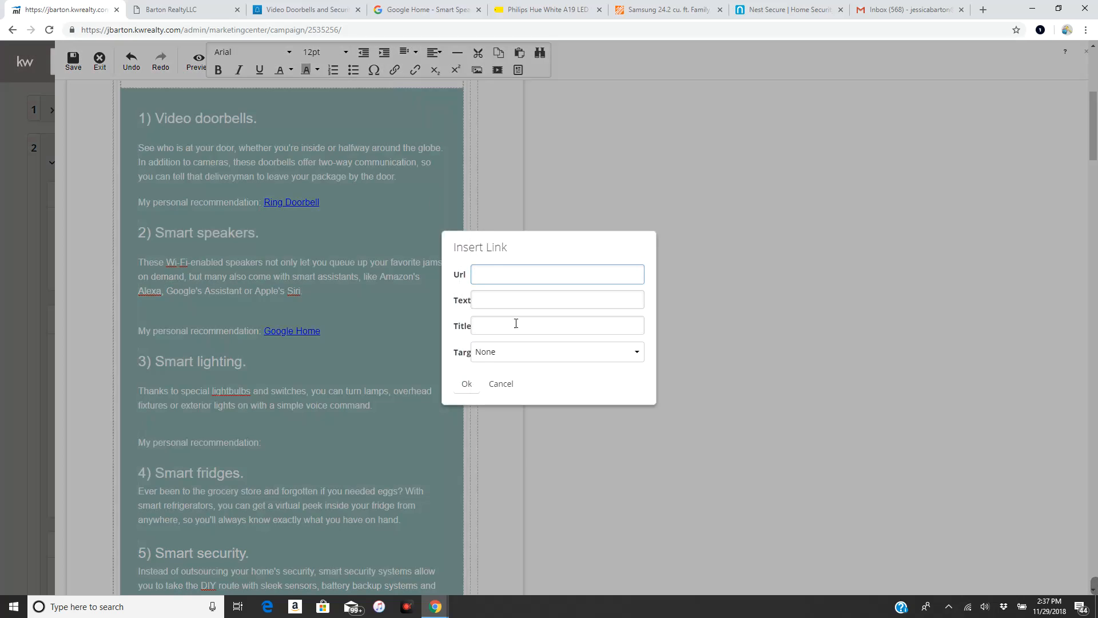
{"action": "right_click", "coordinate": [505, 275]}
{"action": "left_click", "coordinate": [532, 363]}
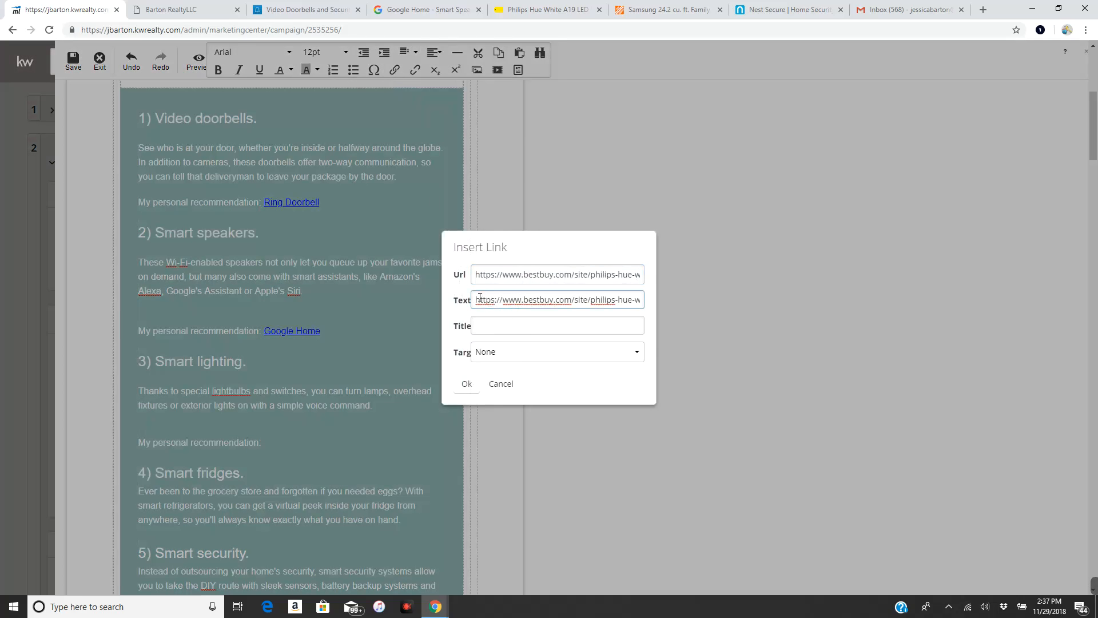
Set the link text to "Philips Smart Hue", make it open in a new window, and insert it.
{"action": "left_click_drag", "start_coordinate": [475, 301], "coordinate": [688, 334]}
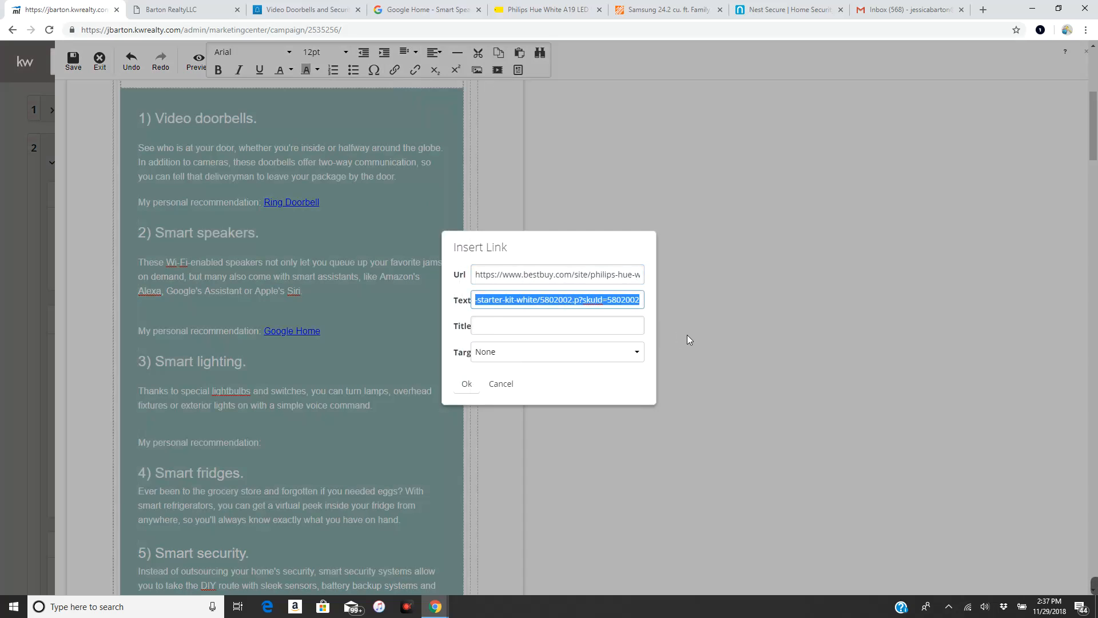
{"action": "key", "text": "BackSpace"}
{"action": "type", "text": "Phi"}
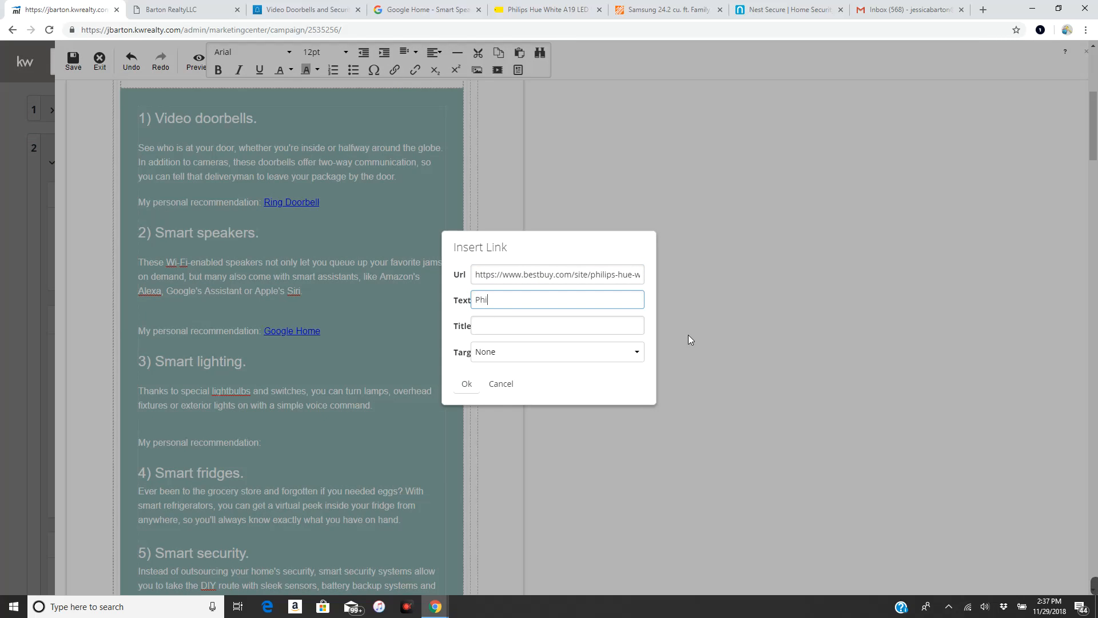
{"action": "type", "text": "lips H"}
{"action": "key", "text": "BackSpace"}
{"action": "key", "text": "BackSpace"}
{"action": "type", "text": "Smart Hue"}
{"action": "left_click", "coordinate": [546, 356]}
{"action": "left_click", "coordinate": [553, 396]}
{"action": "left_click", "coordinate": [467, 383]}
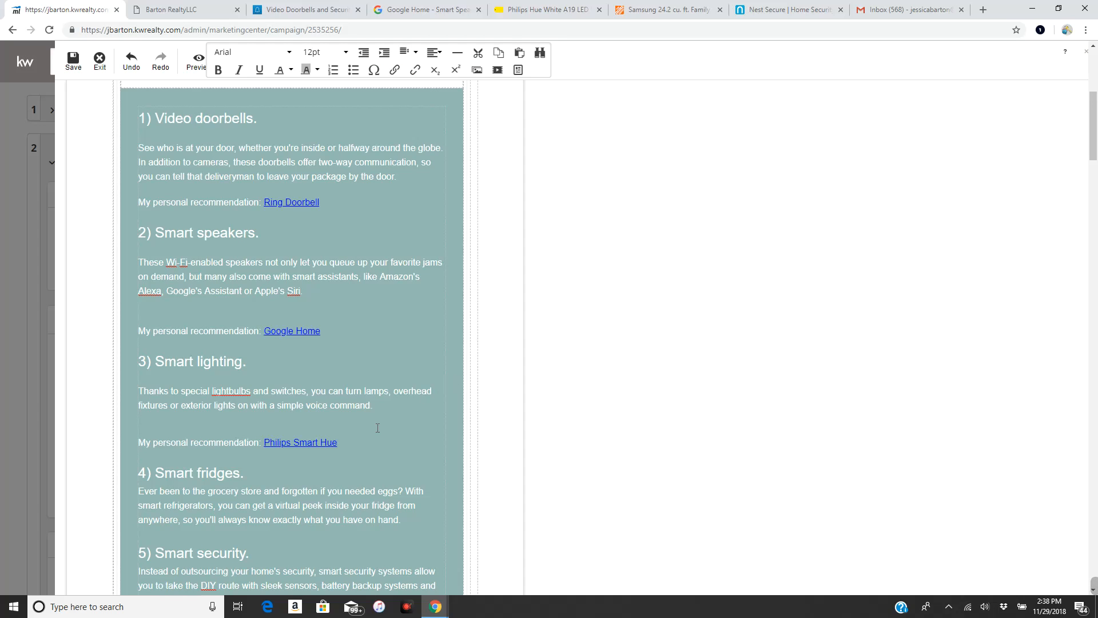
Copy "My personal recommendation:" from the Smart lighting section onto its own new line below the Smart fridges paragraph.
{"action": "scroll", "coordinate": [285, 431], "scroll_direction": "down", "scroll_amount": 3}
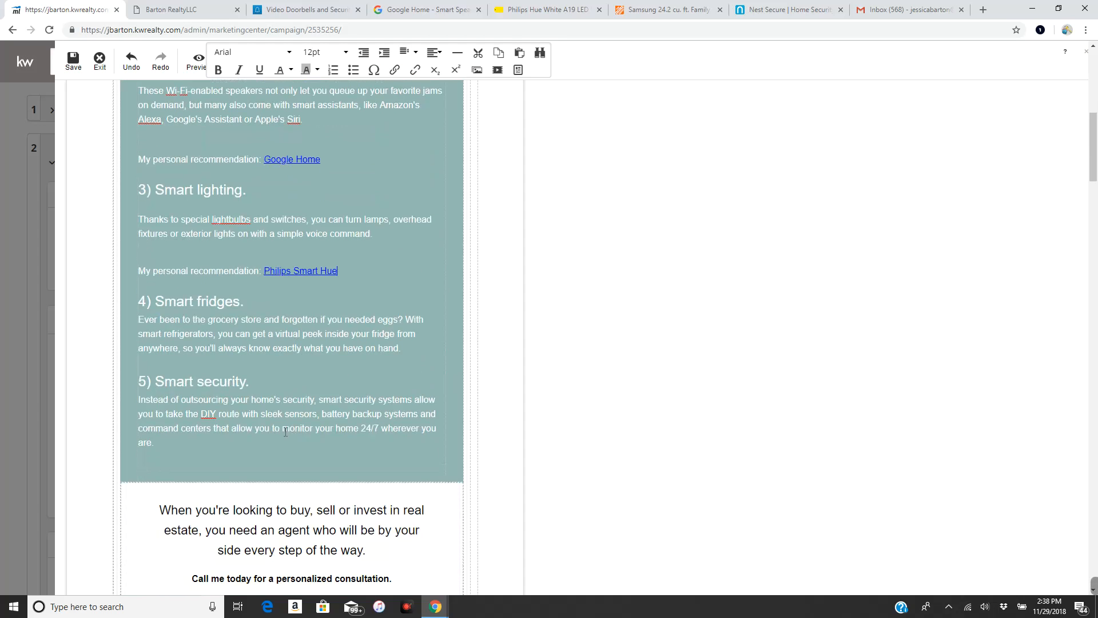
{"action": "left_click", "coordinate": [405, 350]}
{"action": "key", "text": "Return"}
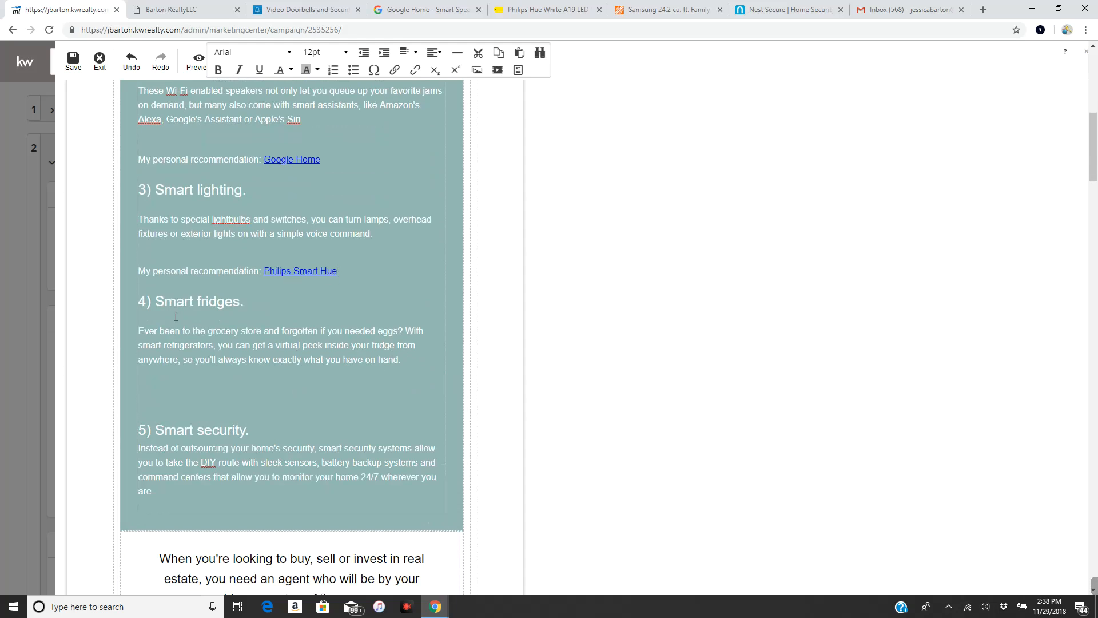
{"action": "left_click_drag", "start_coordinate": [142, 273], "coordinate": [263, 269]}
{"action": "right_click", "coordinate": [254, 271]}
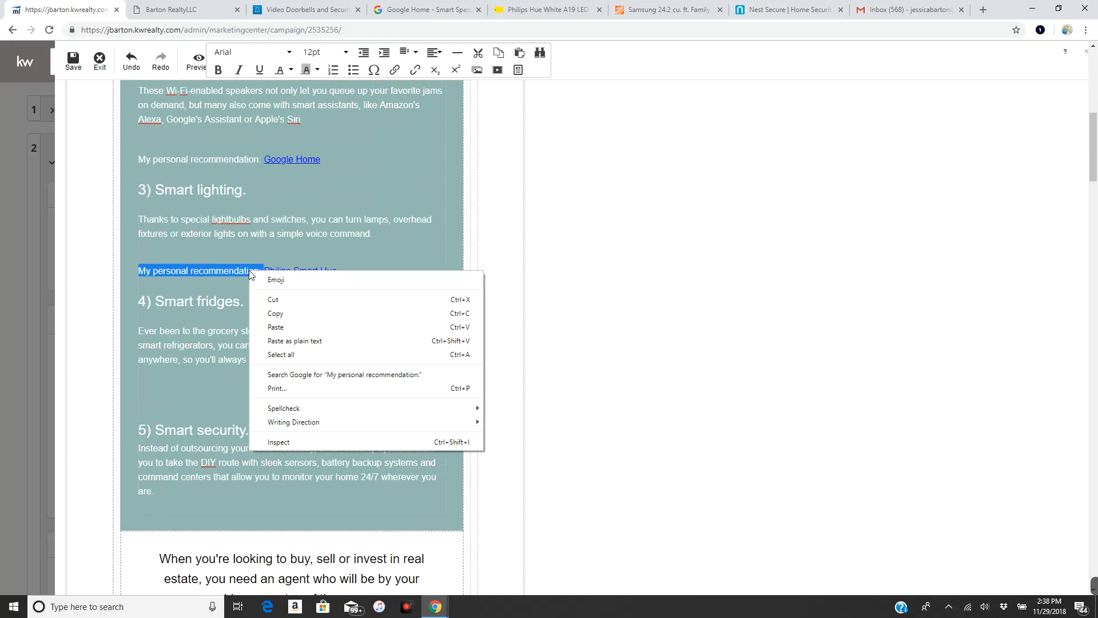
{"action": "left_click", "coordinate": [273, 309]}
{"action": "left_click", "coordinate": [139, 394]}
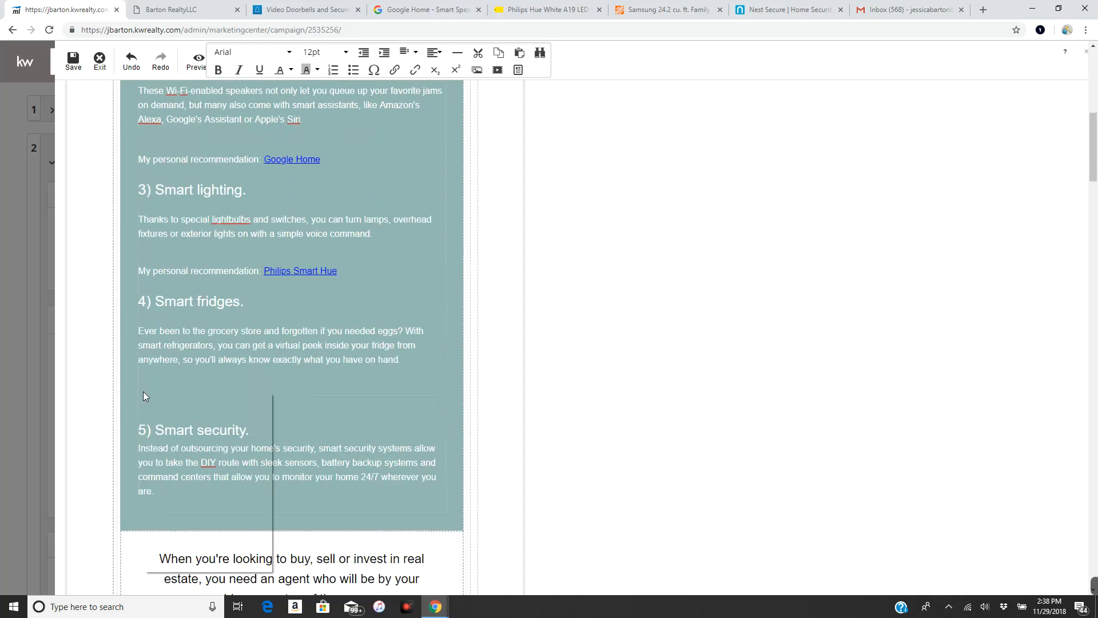
{"action": "right_click", "coordinate": [143, 395]}
{"action": "left_click", "coordinate": [177, 482]}
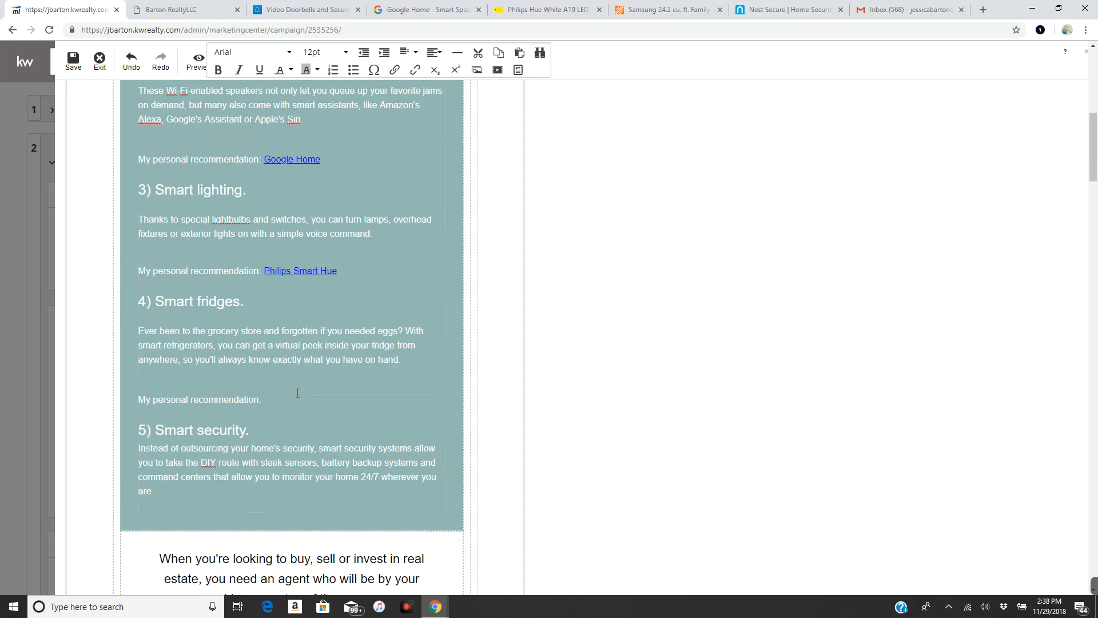
{"action": "left_click", "coordinate": [395, 71]}
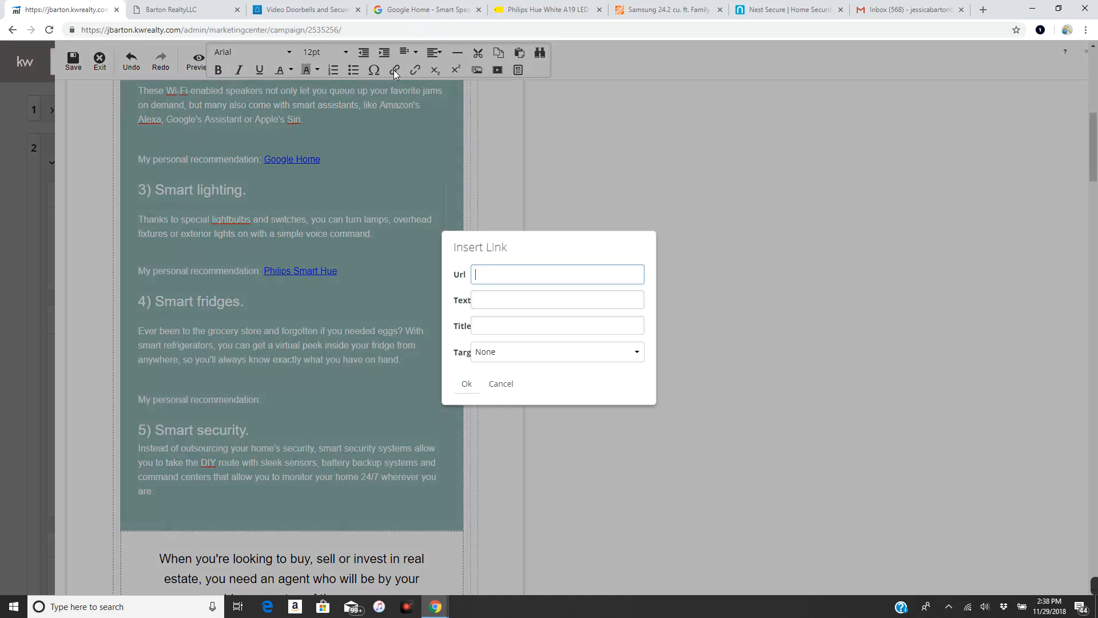
{"action": "left_click", "coordinate": [666, 10]}
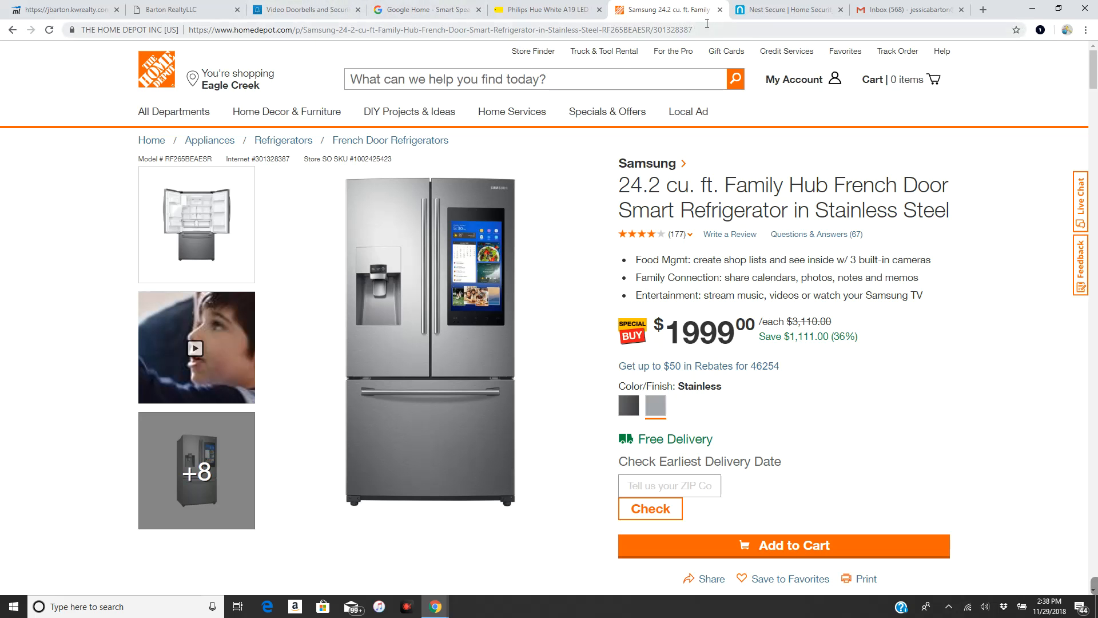
{"action": "left_click", "coordinate": [385, 30]}
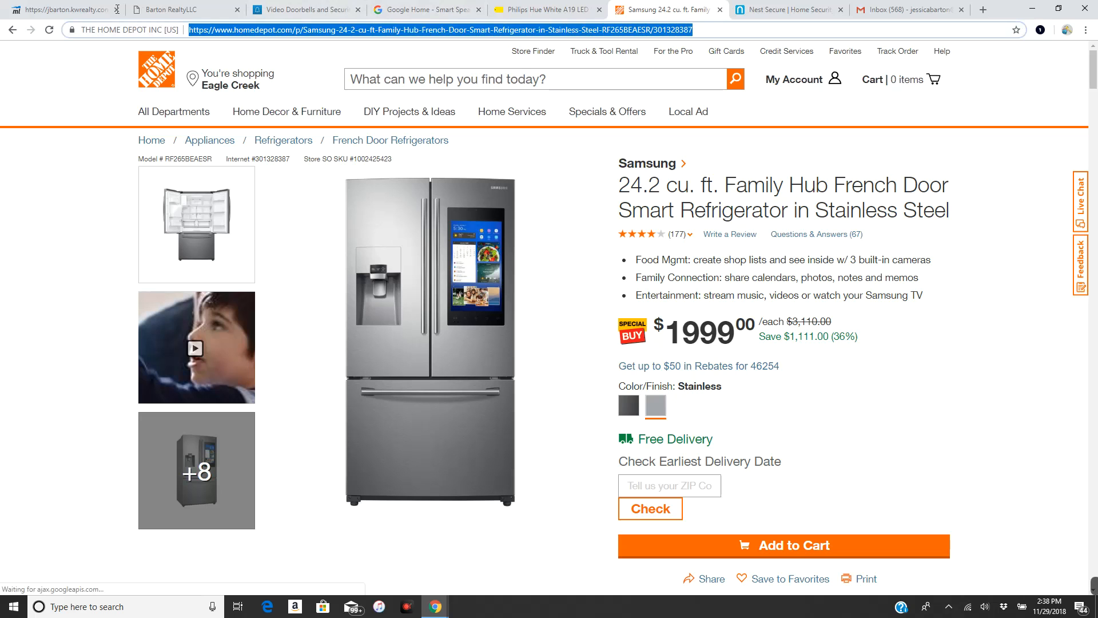
{"action": "right_click", "coordinate": [406, 31]}
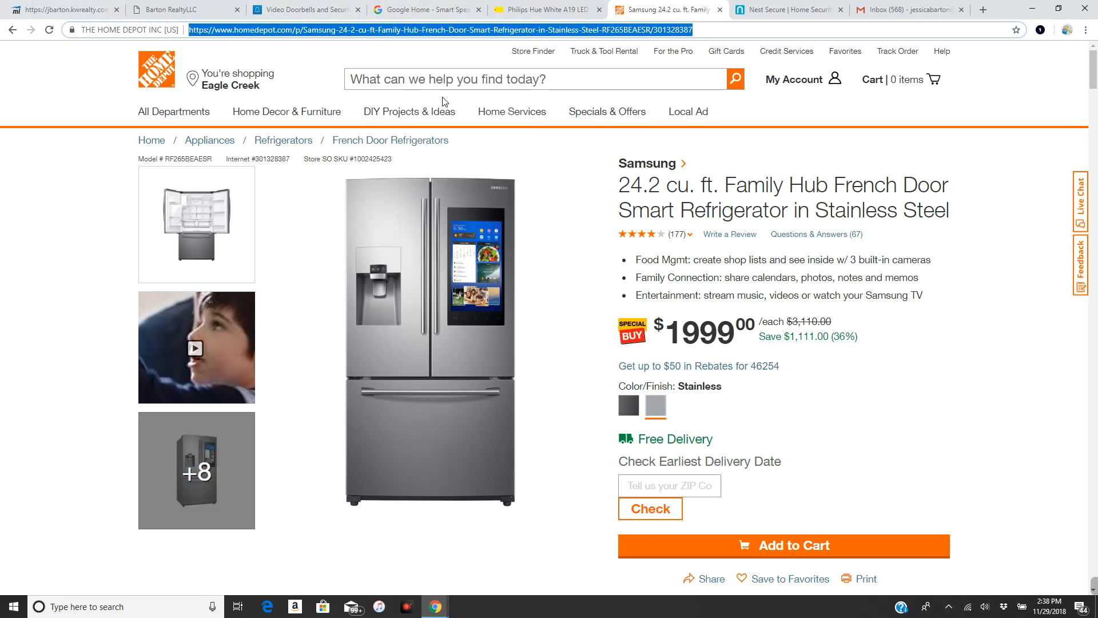
{"action": "left_click", "coordinate": [443, 93]}
{"action": "left_click", "coordinate": [74, 10]}
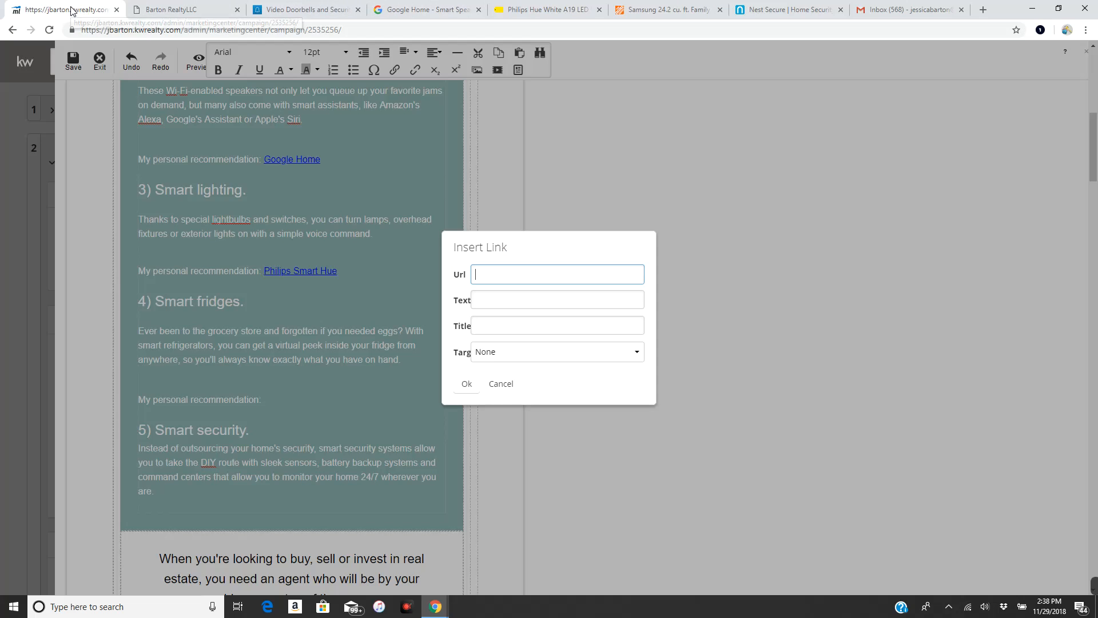
{"action": "right_click", "coordinate": [494, 272]}
{"action": "left_click", "coordinate": [537, 365]}
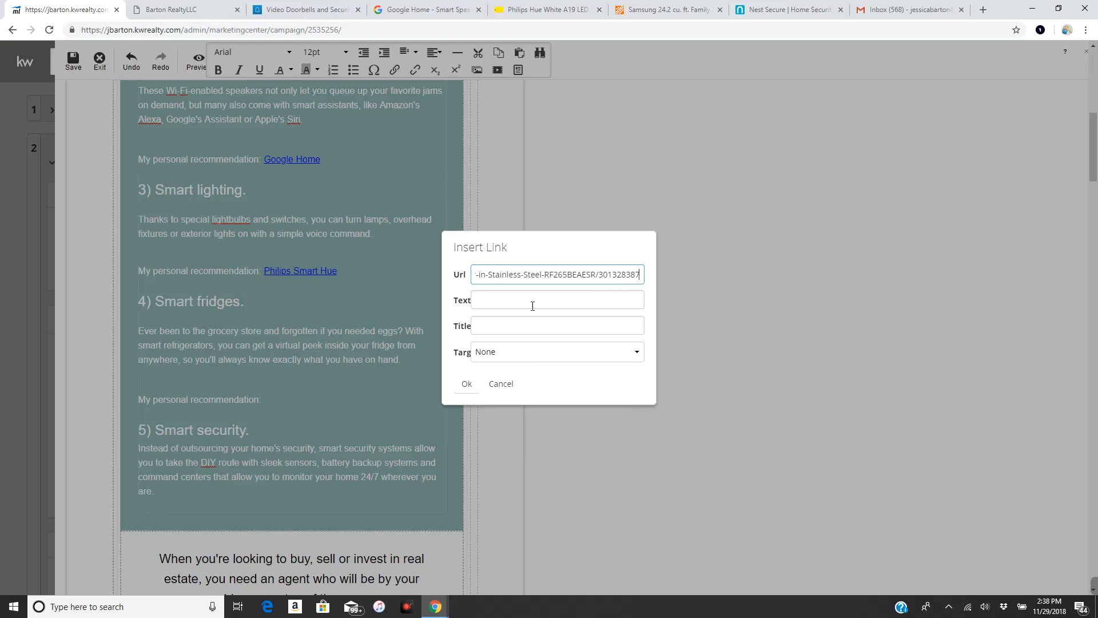
Set the link text to "Samsung", make it open in a new window, and insert it.
{"action": "left_click", "coordinate": [532, 304]}
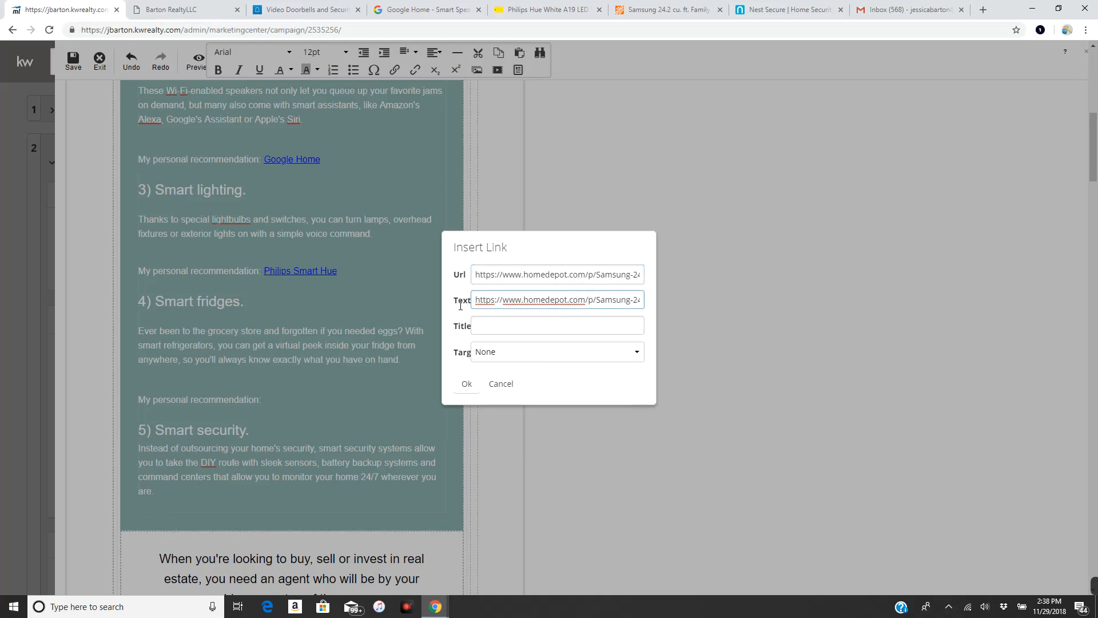
{"action": "left_click_drag", "start_coordinate": [473, 300], "coordinate": [670, 331]}
{"action": "type", "text": "Samsung"}
{"action": "left_click", "coordinate": [565, 351]}
{"action": "left_click", "coordinate": [556, 396]}
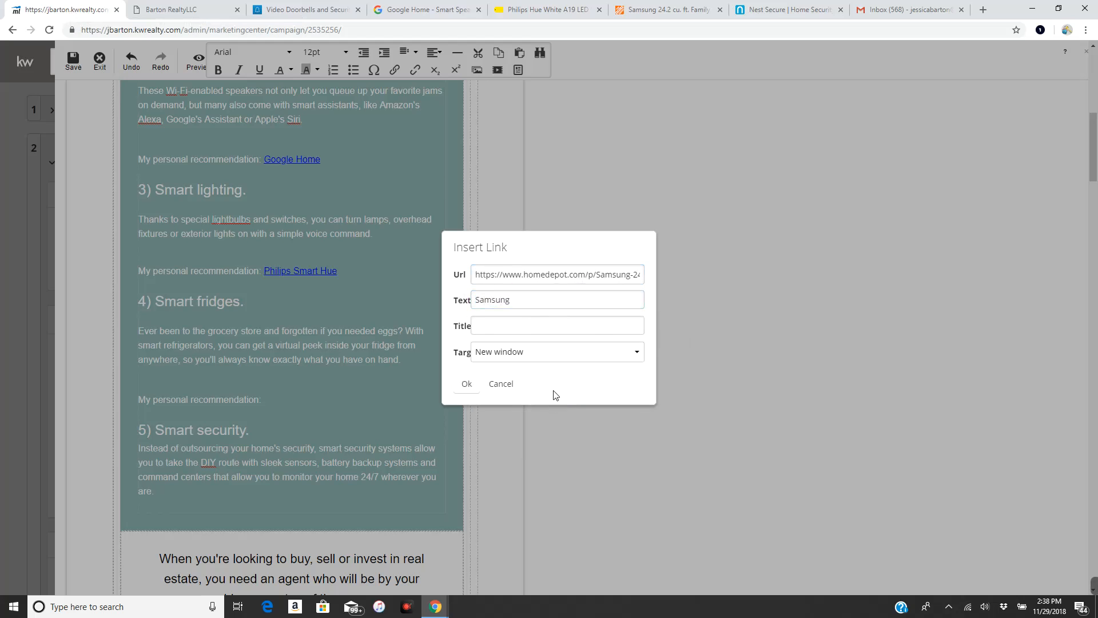
{"action": "left_click", "coordinate": [463, 384]}
Copy "My personal recommendation:" from the Smart fridges section onto its own new line below the Smart security paragraph.
{"action": "scroll", "coordinate": [207, 395], "scroll_direction": "down", "scroll_amount": 2}
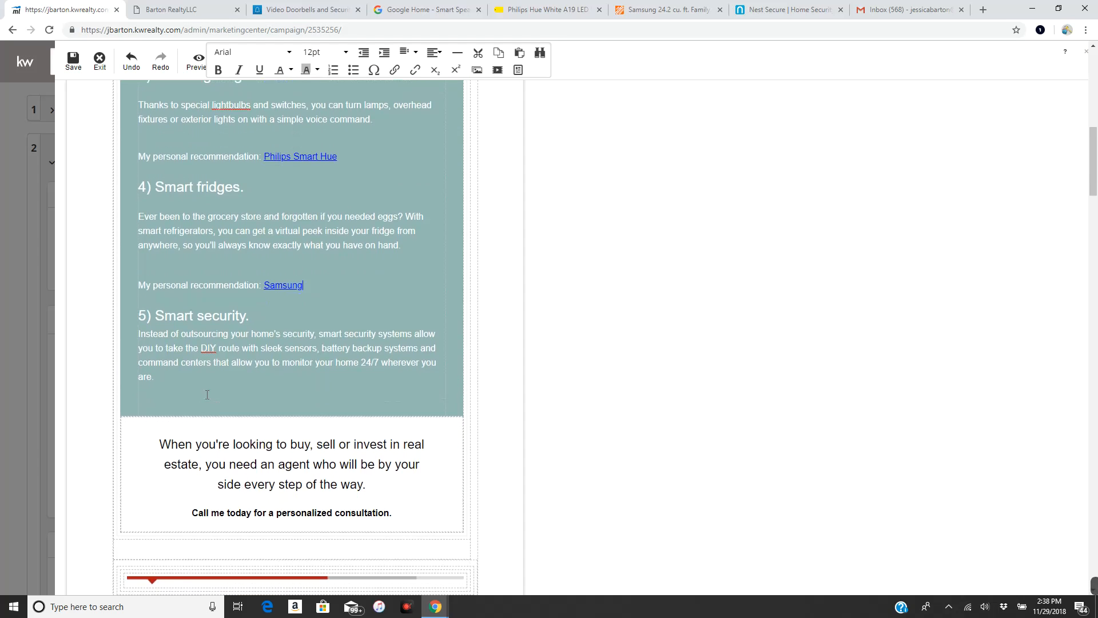
{"action": "key", "text": "Return"}
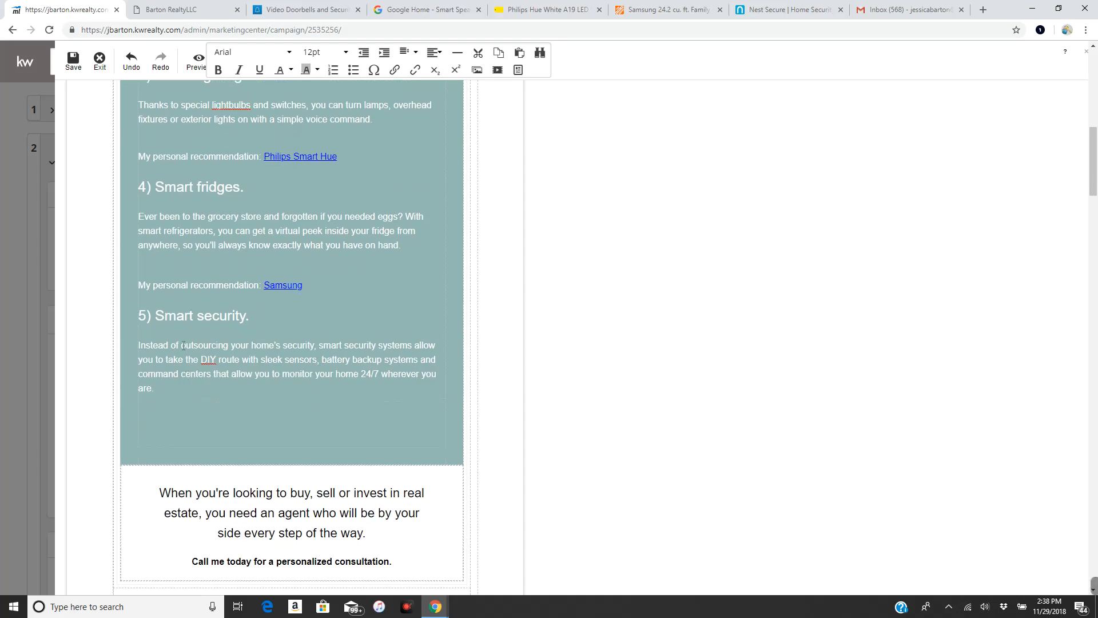
{"action": "left_click_drag", "start_coordinate": [262, 285], "coordinate": [140, 292]}
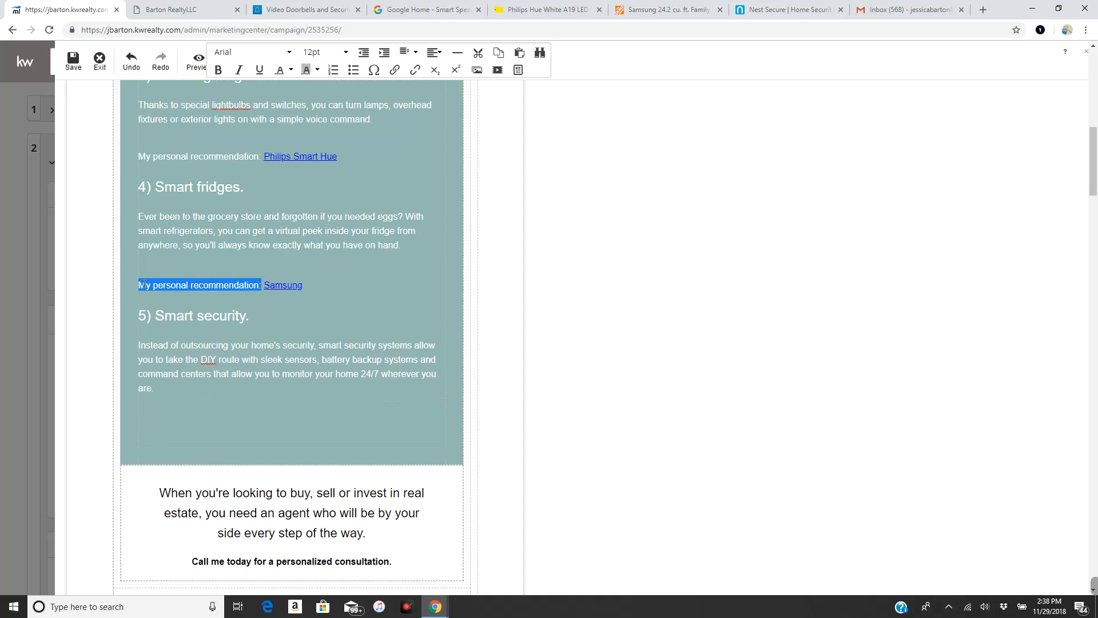
{"action": "right_click", "coordinate": [144, 285]}
{"action": "left_click", "coordinate": [169, 327]}
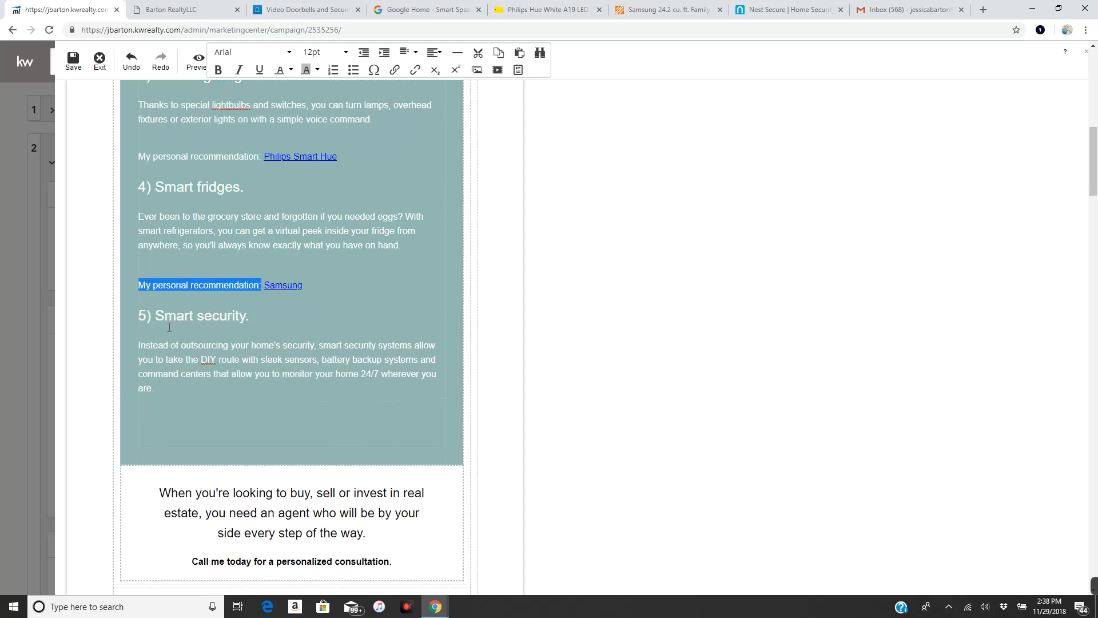
{"action": "left_click", "coordinate": [145, 411]}
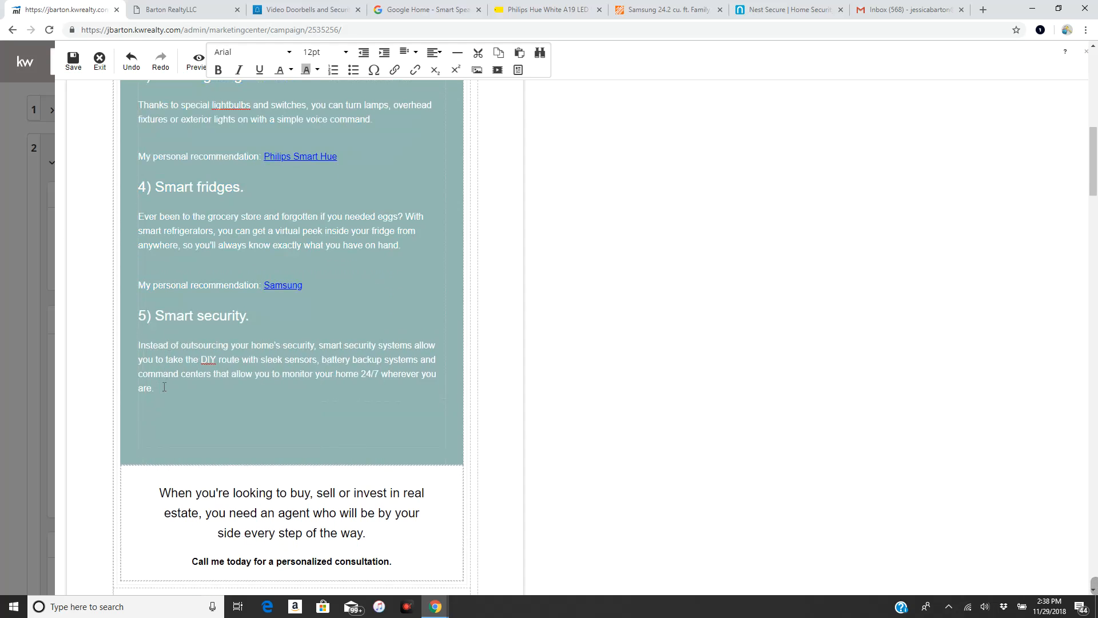
{"action": "key", "text": "Return"}
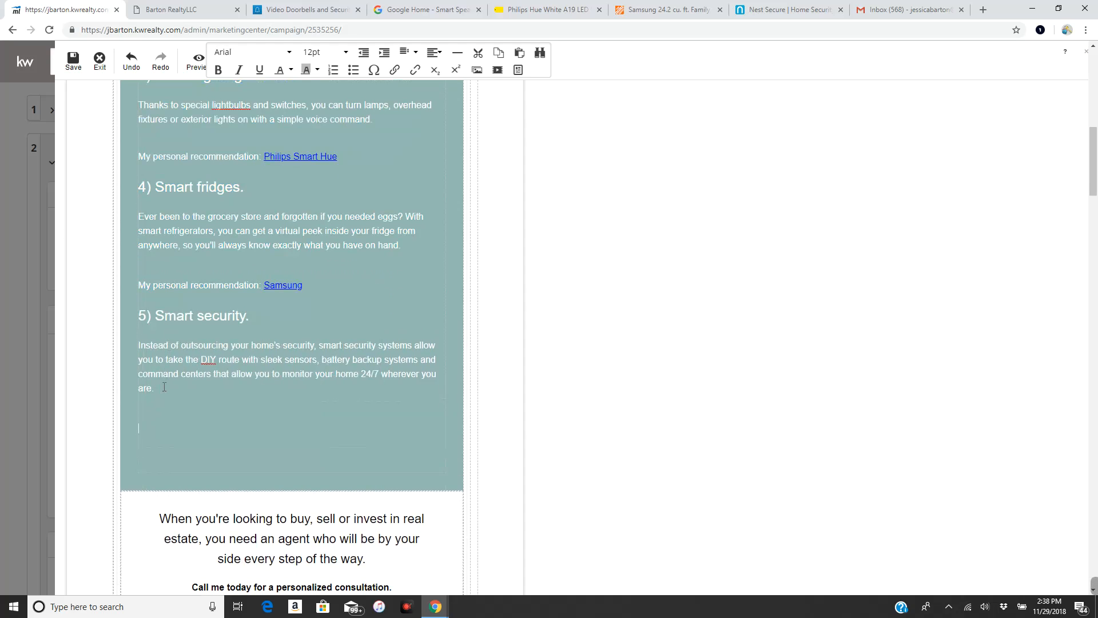
{"action": "right_click", "coordinate": [140, 427]}
{"action": "left_click", "coordinate": [181, 336]}
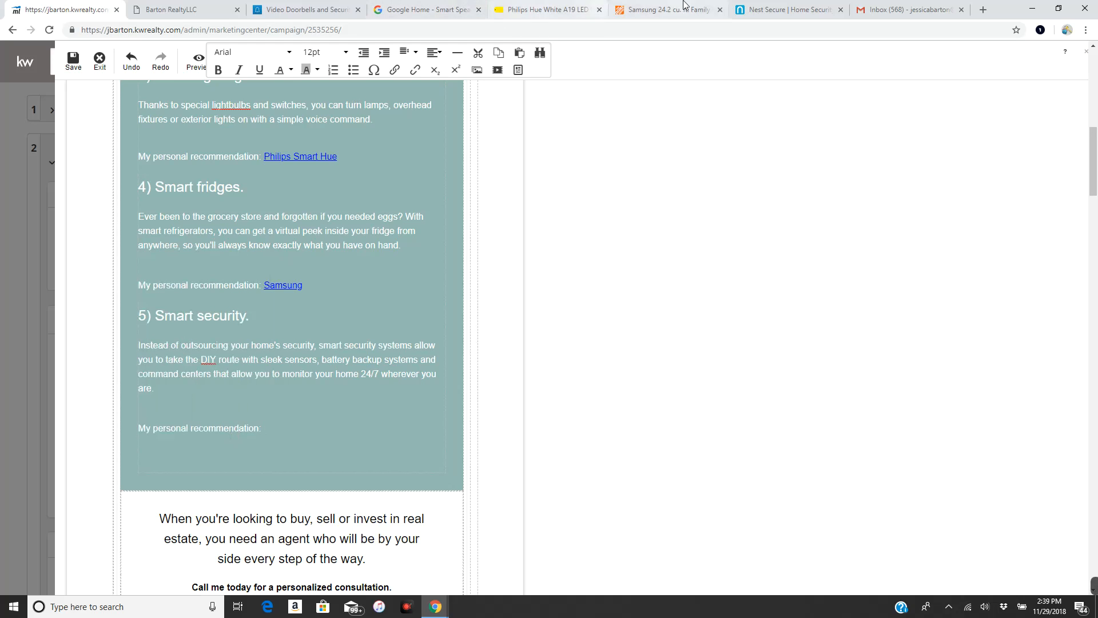
{"action": "left_click", "coordinate": [816, 4]}
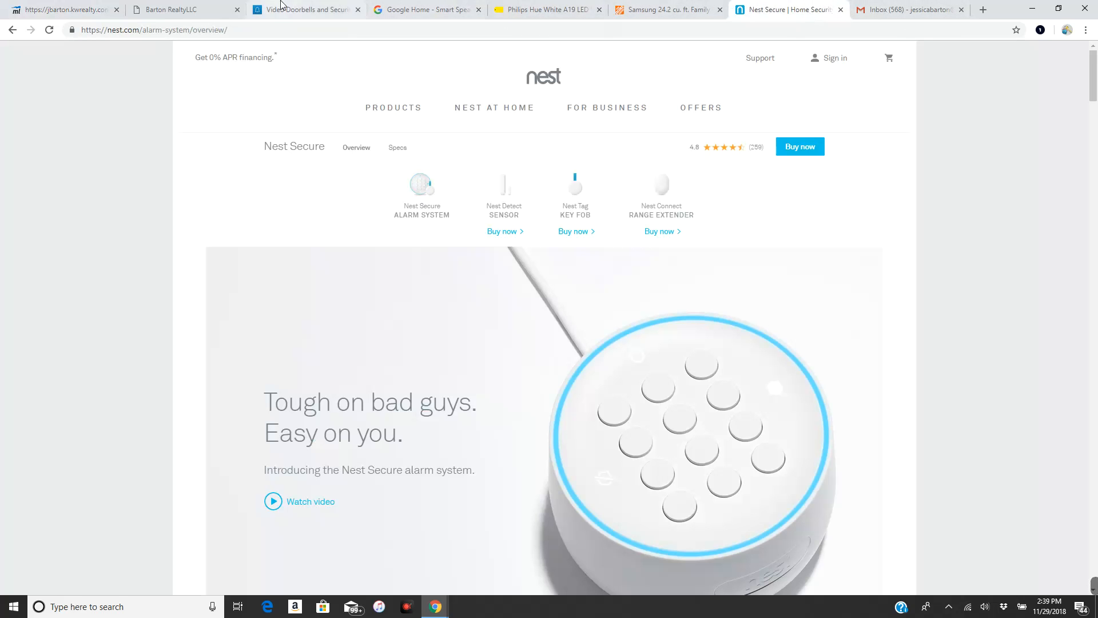
{"action": "left_click", "coordinate": [240, 32]}
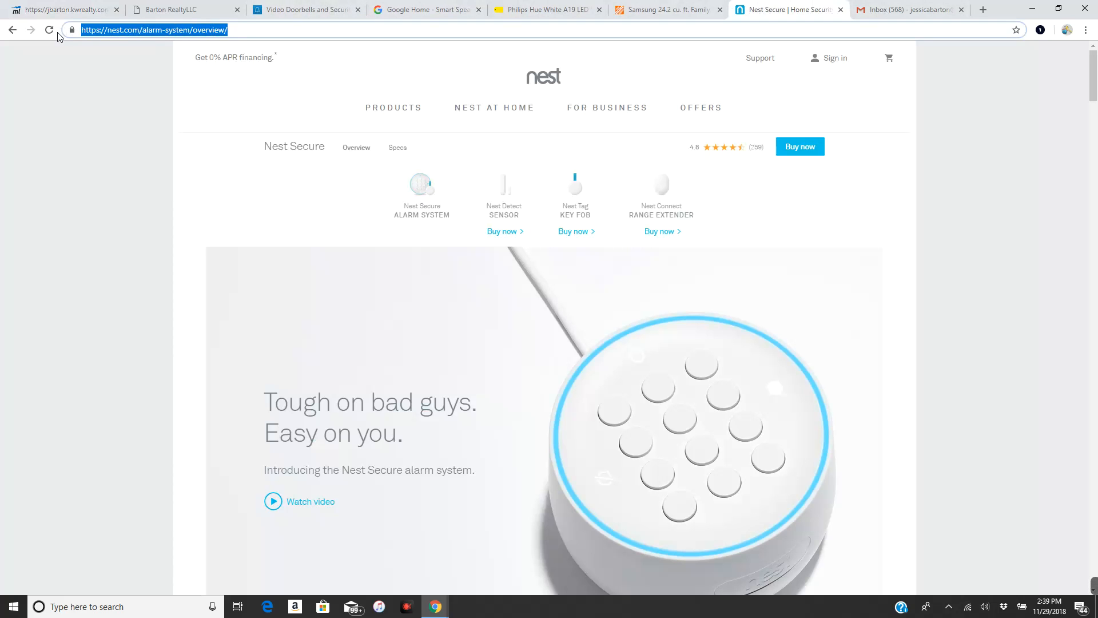
{"action": "right_click", "coordinate": [110, 34]}
{"action": "left_click", "coordinate": [129, 93]}
{"action": "left_click", "coordinate": [66, 10]}
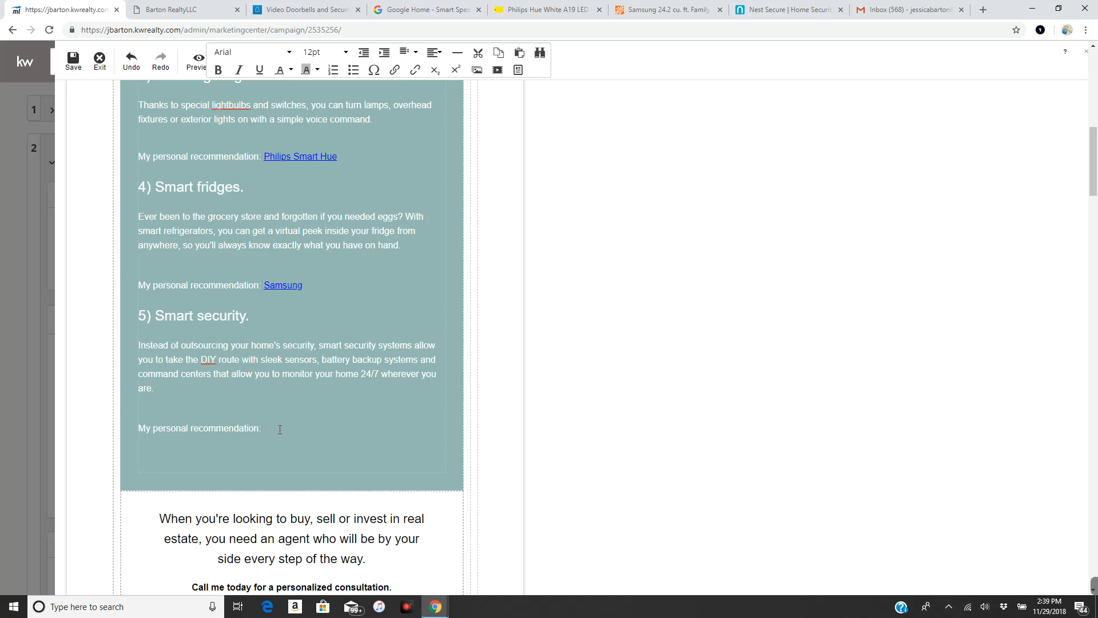
{"action": "left_click", "coordinate": [395, 70]}
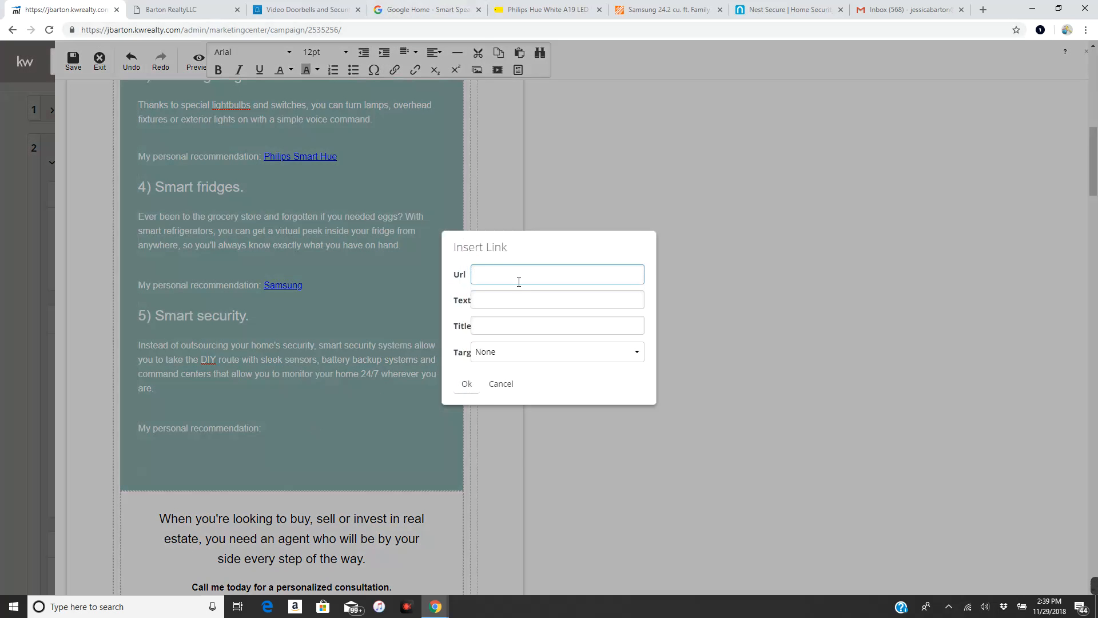
{"action": "right_click", "coordinate": [503, 274]}
{"action": "left_click", "coordinate": [520, 359]}
Set the link text to "Nest", make it open in a new window, and insert it.
{"action": "left_click", "coordinate": [482, 299]}
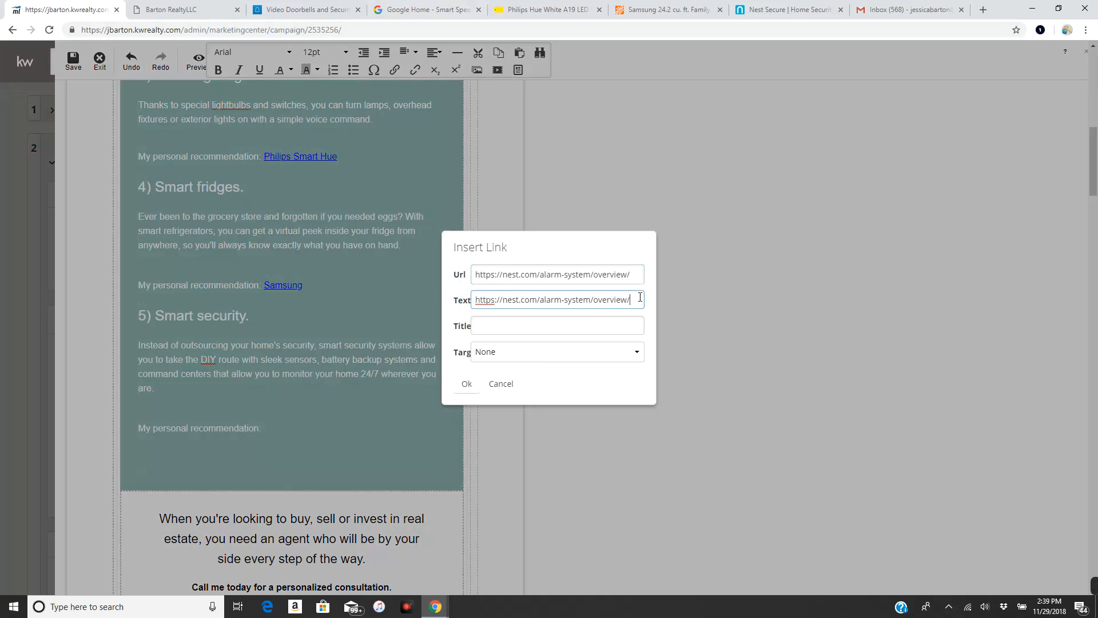
{"action": "left_click_drag", "start_coordinate": [640, 296], "coordinate": [324, 305]}
{"action": "type", "text": "Nest"}
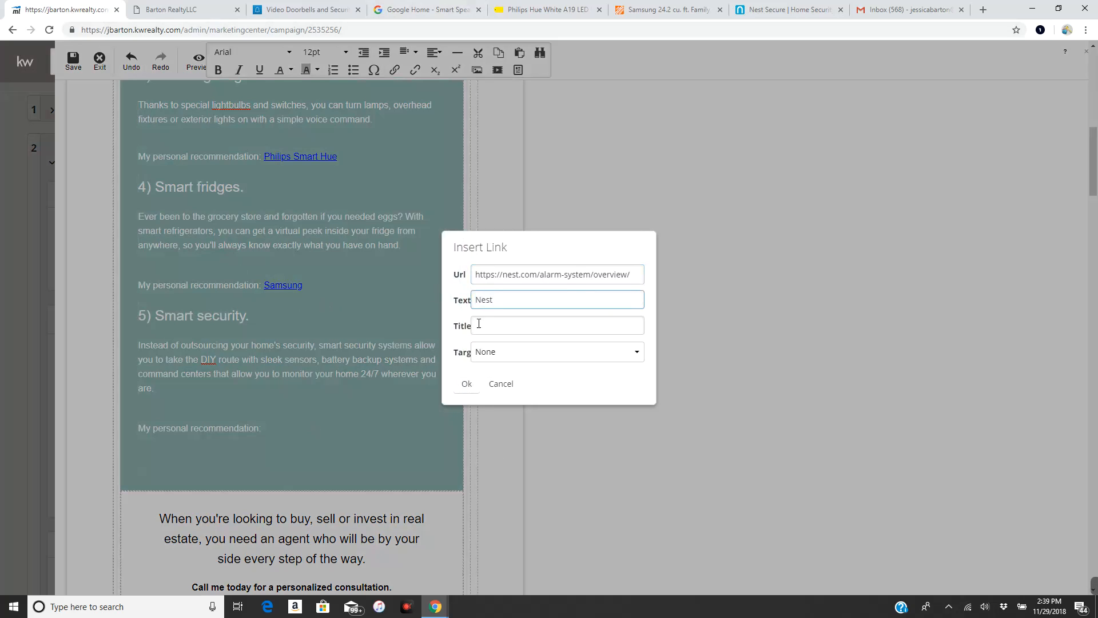
{"action": "left_click", "coordinate": [526, 350]}
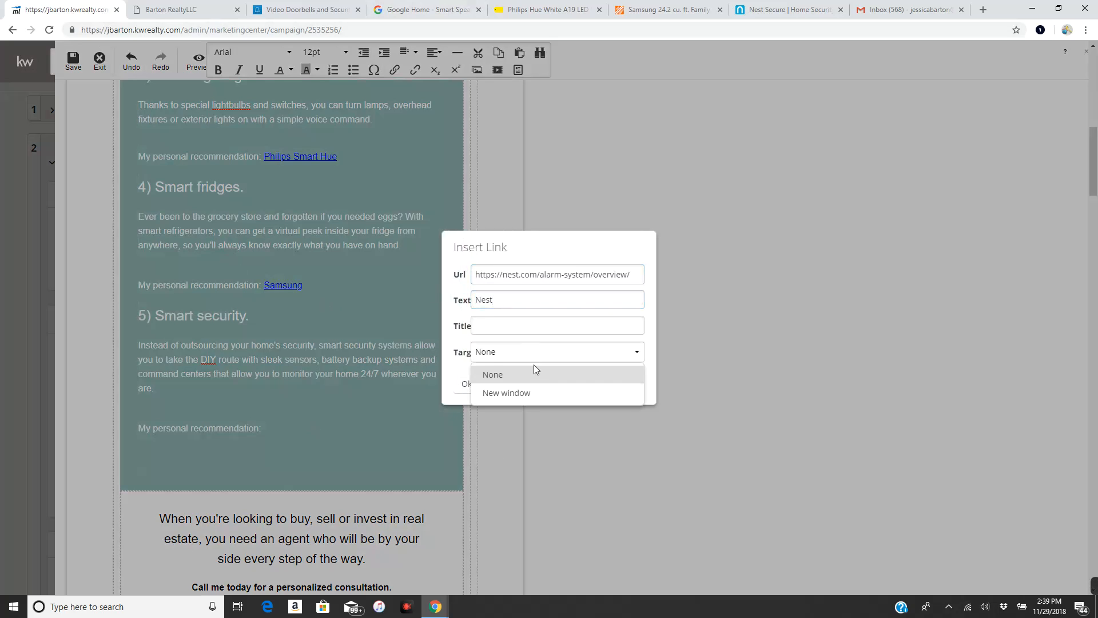
{"action": "left_click", "coordinate": [520, 394]}
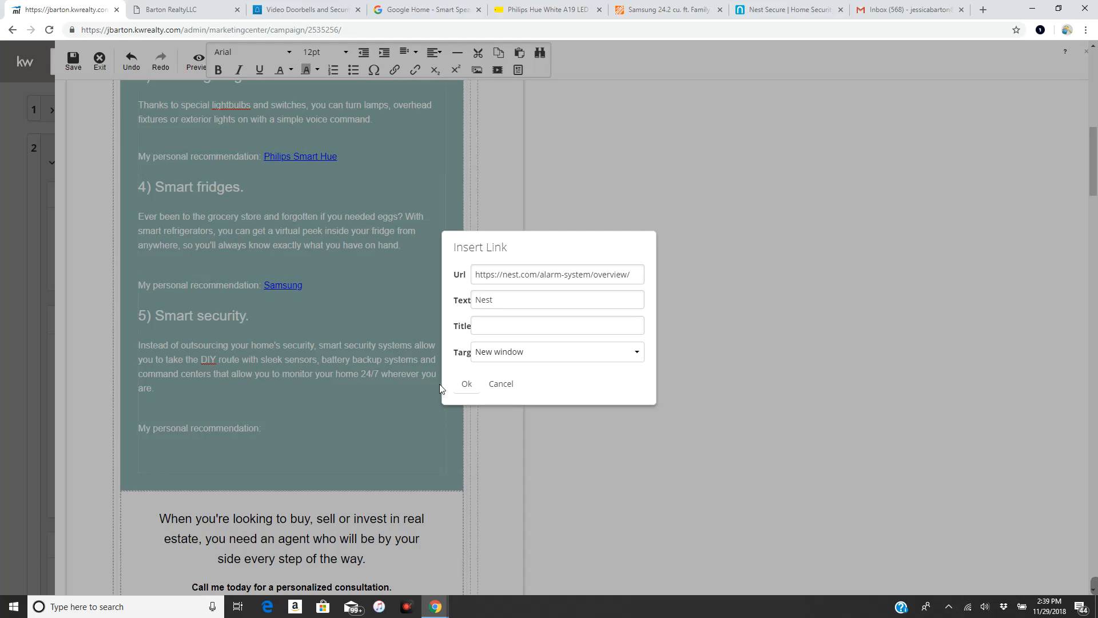
{"action": "left_click", "coordinate": [464, 384]}
Add ", or start a career" after "invest" in the closing sentence below the Smart security section.
{"action": "scroll", "coordinate": [323, 342], "scroll_direction": "up", "scroll_amount": 8}
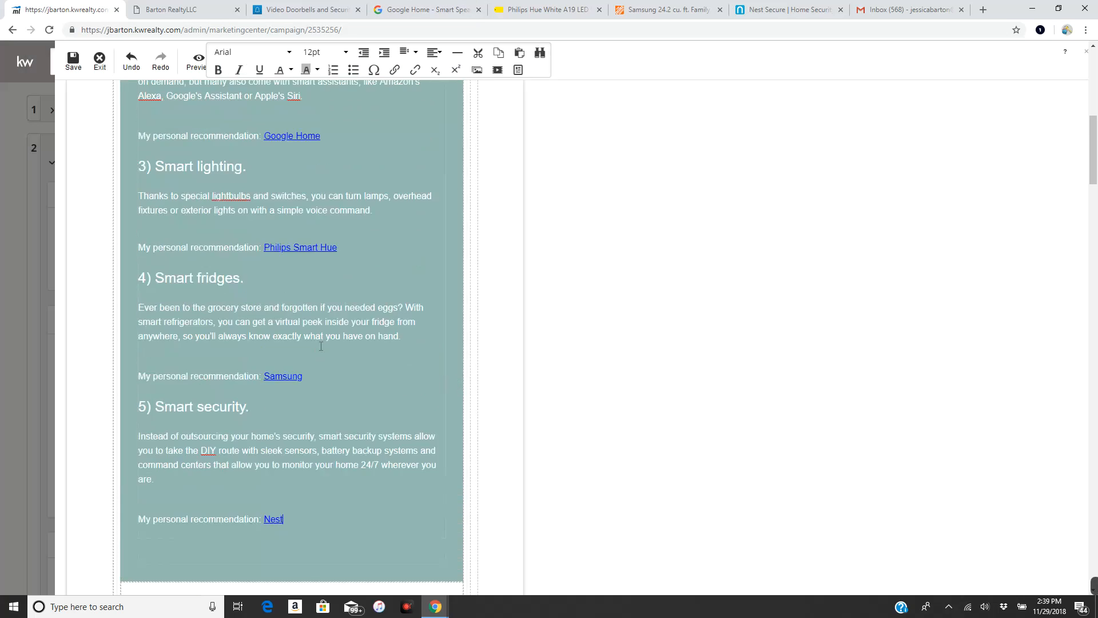
{"action": "scroll", "coordinate": [319, 341], "scroll_direction": "down", "scroll_amount": 7}
{"action": "scroll", "coordinate": [320, 341], "scroll_direction": "down", "scroll_amount": 6}
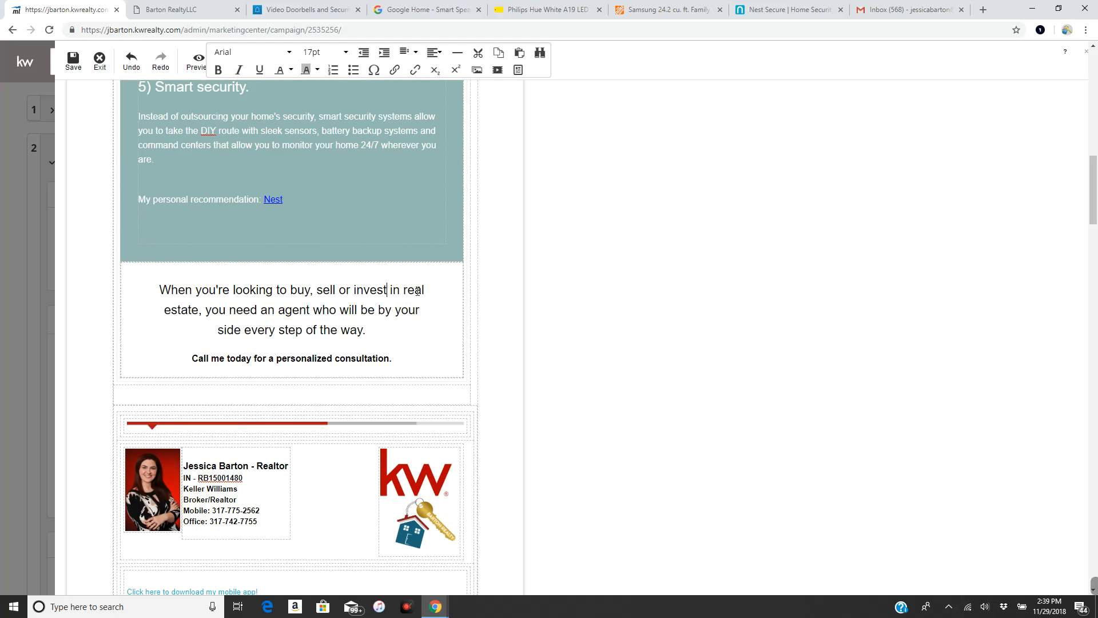
{"action": "type", "text": ", or st"}
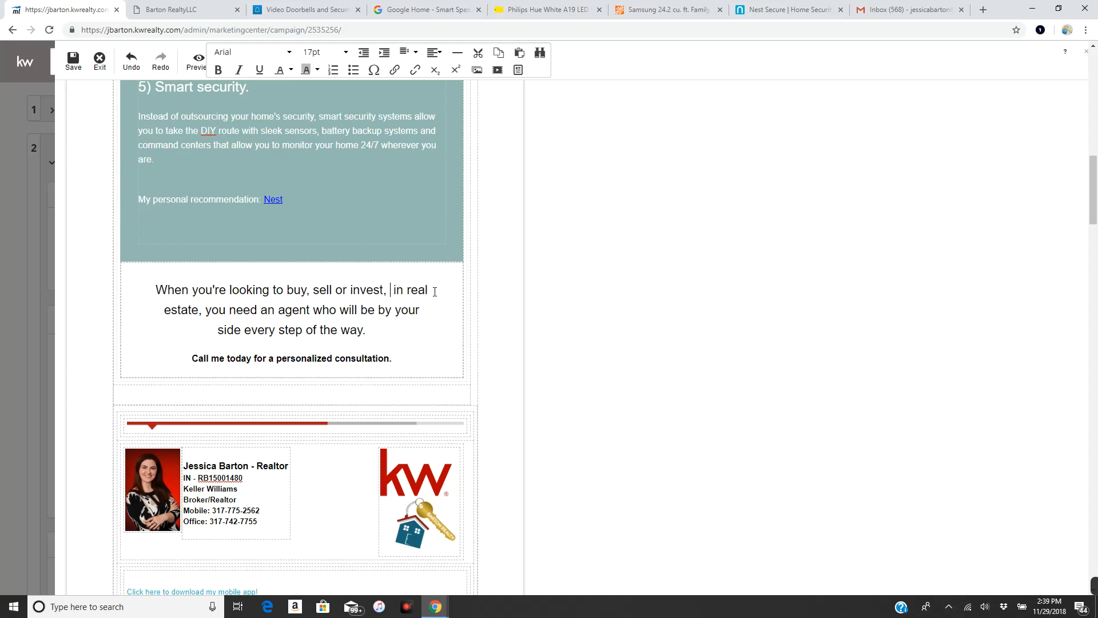
{"action": "type", "text": "art a "}
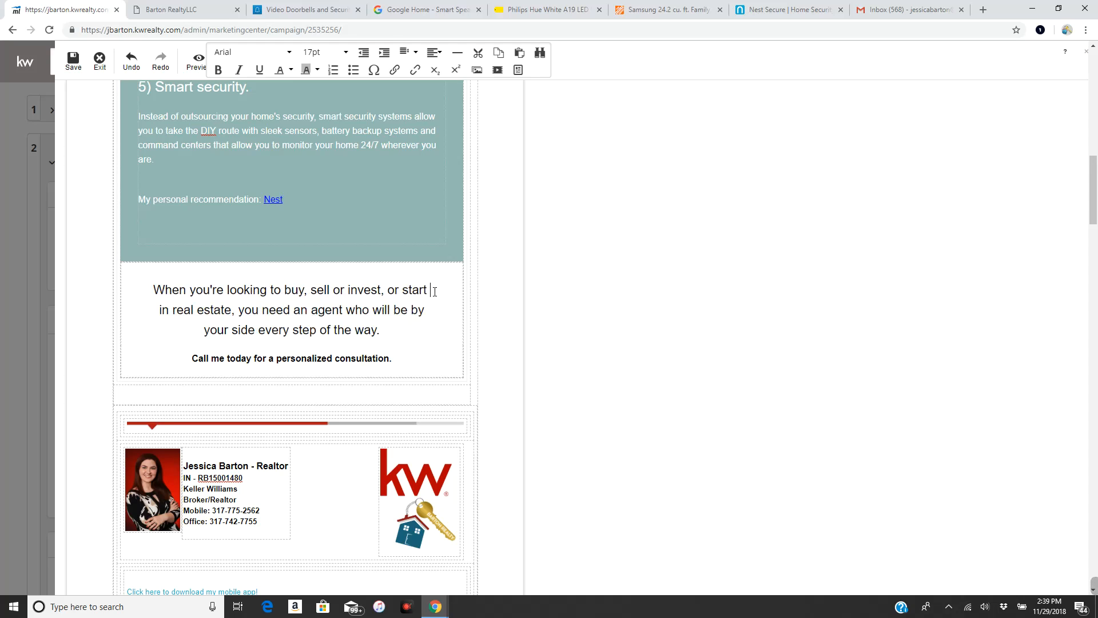
{"action": "type", "text": "careet"}
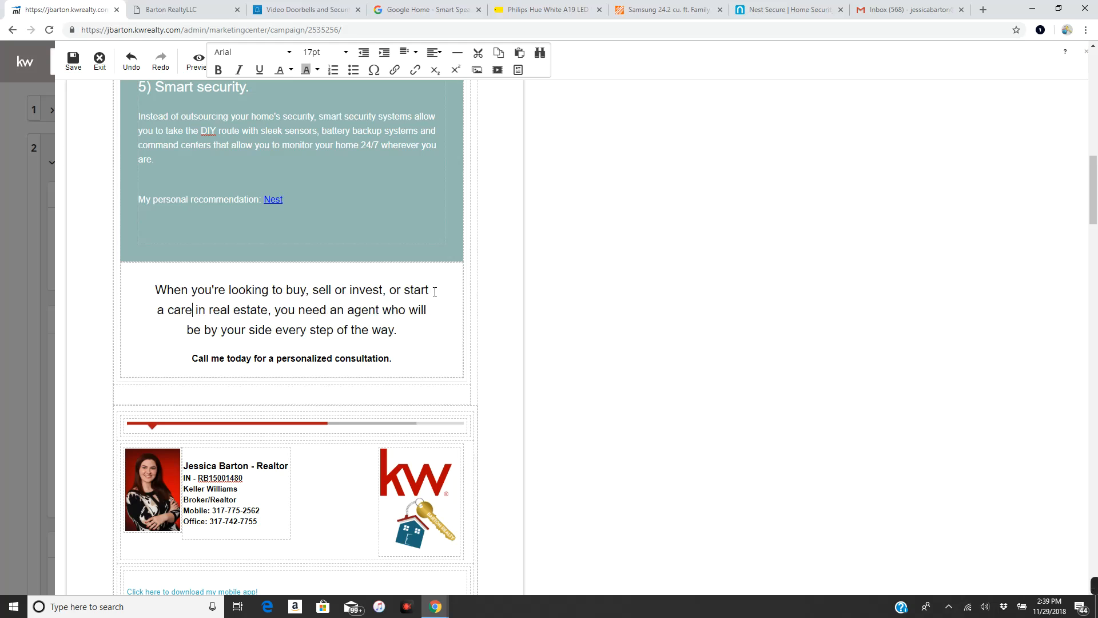
{"action": "key", "text": "BackSpace"}
{"action": "type", "text": "r"}
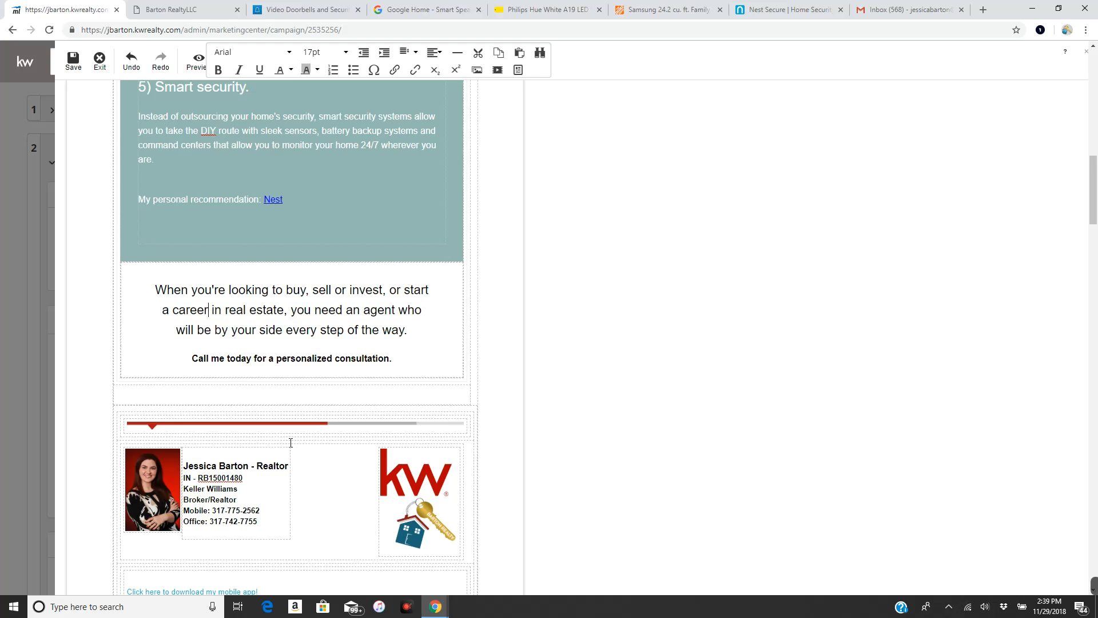
Preview the finished email and send a test of it to the prefilled email address.
{"action": "scroll", "coordinate": [292, 442], "scroll_direction": "down", "scroll_amount": 2}
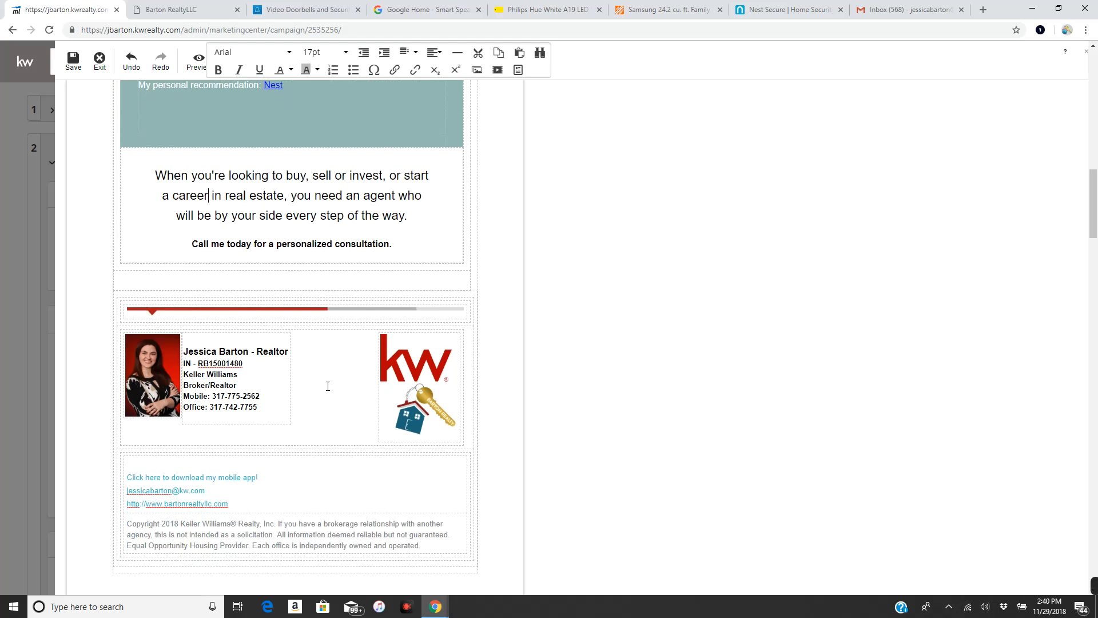
{"action": "scroll", "coordinate": [232, 489], "scroll_direction": "down", "scroll_amount": 1}
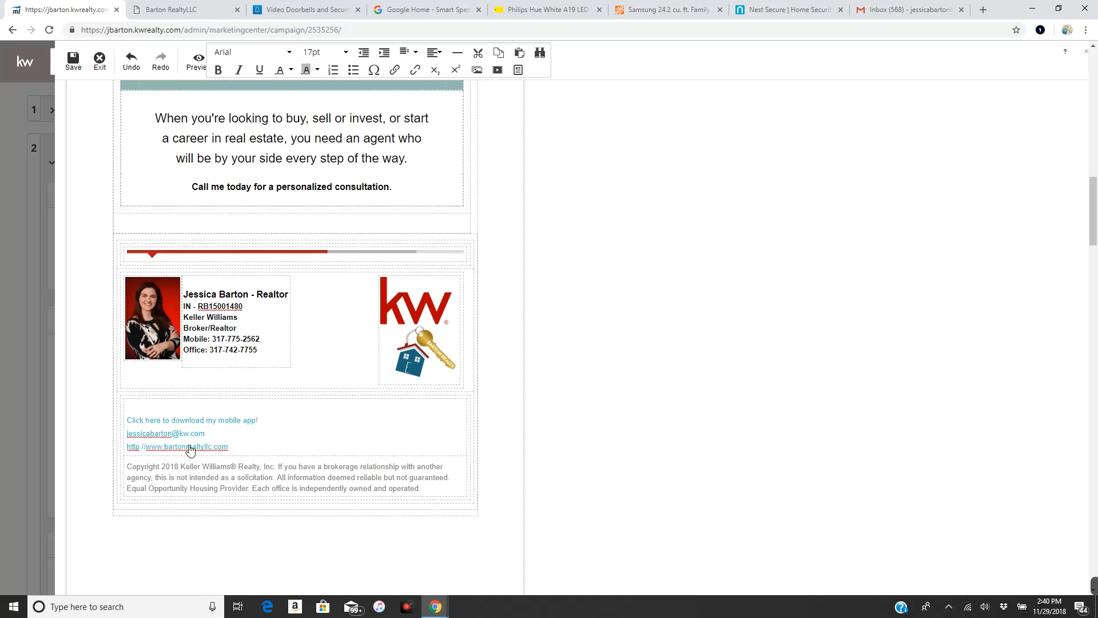
{"action": "scroll", "coordinate": [471, 303], "scroll_direction": "down", "scroll_amount": 6}
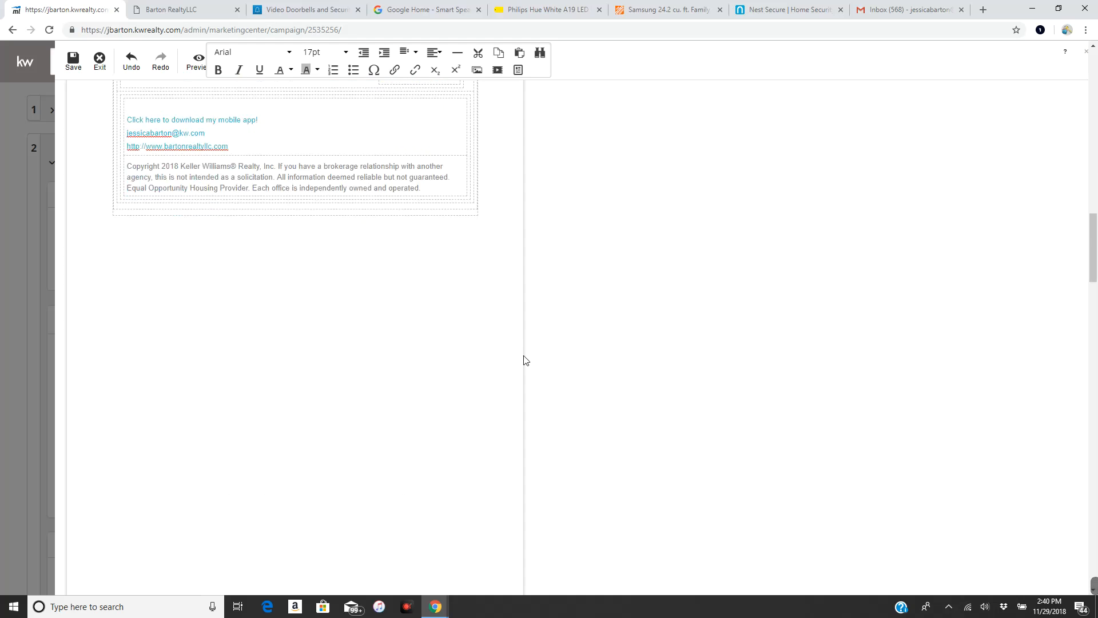
{"action": "scroll", "coordinate": [532, 363], "scroll_direction": "up", "scroll_amount": 9}
{"action": "scroll", "coordinate": [536, 364], "scroll_direction": "up", "scroll_amount": 20}
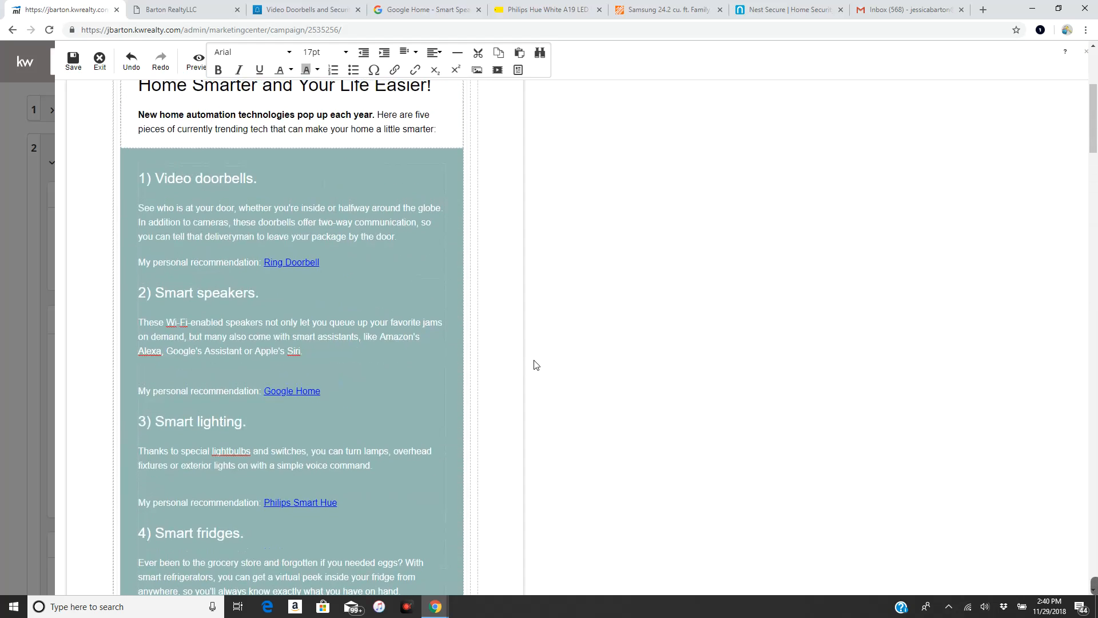
{"action": "left_click", "coordinate": [198, 60]}
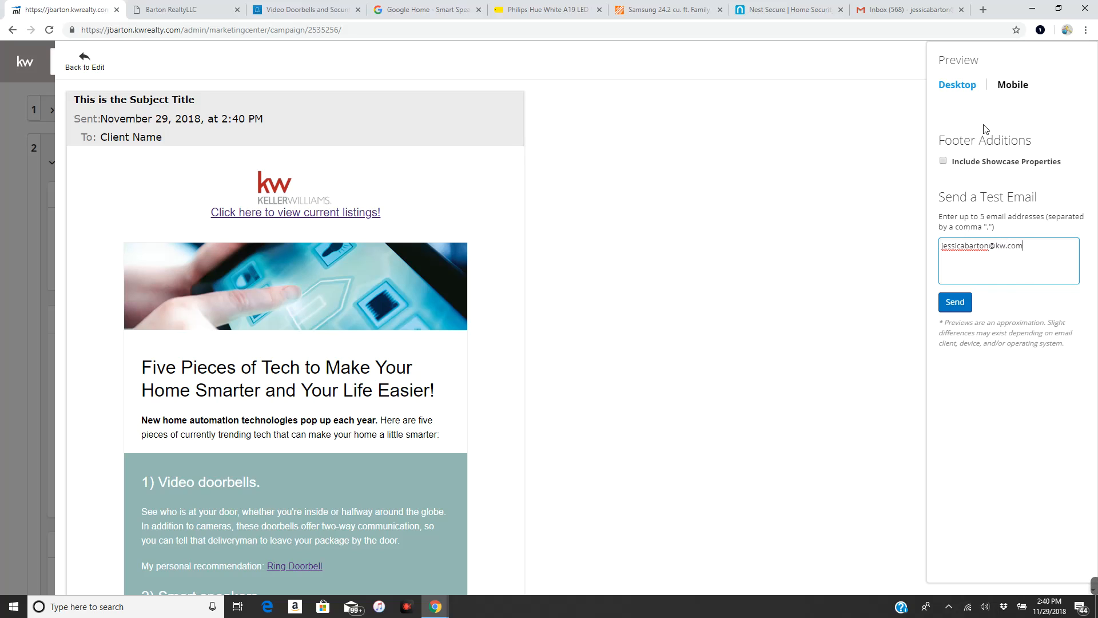
{"action": "left_click", "coordinate": [965, 311]}
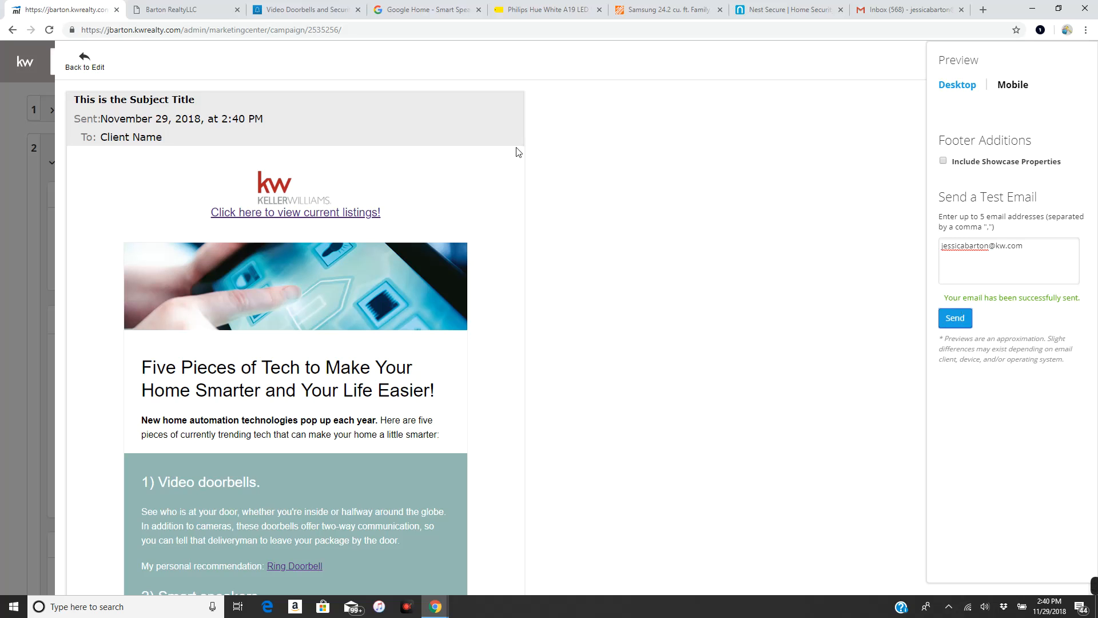
Open the received test email in Gmail and close the Nest, Samsung, Philips Hue, Google Home, Ring and realty website pages.
{"action": "left_click", "coordinate": [924, 7]}
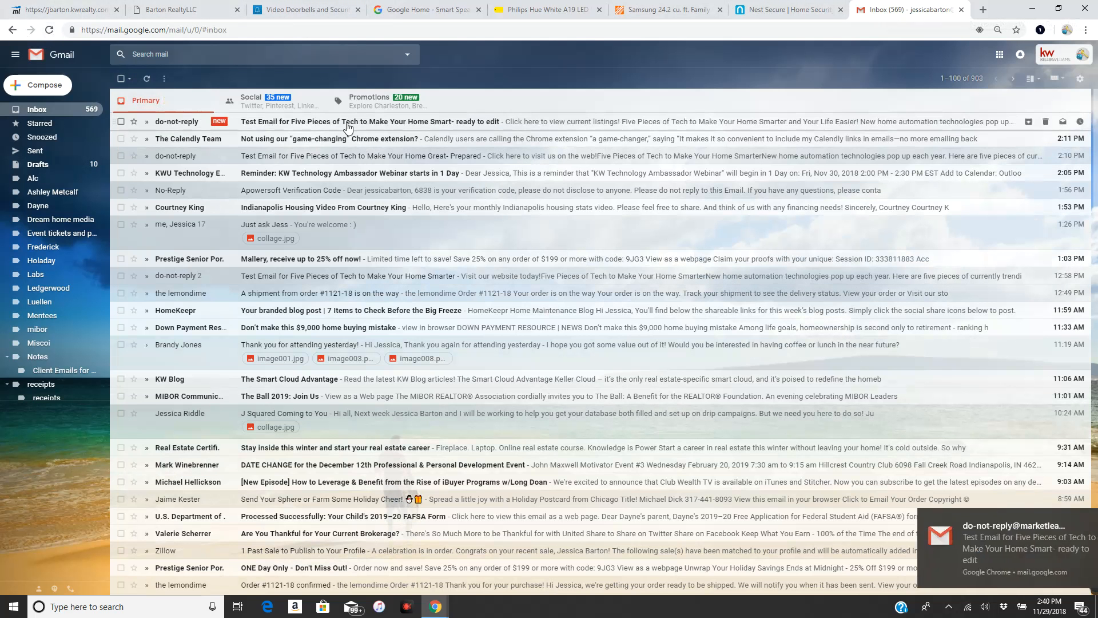
{"action": "left_click", "coordinate": [349, 126]}
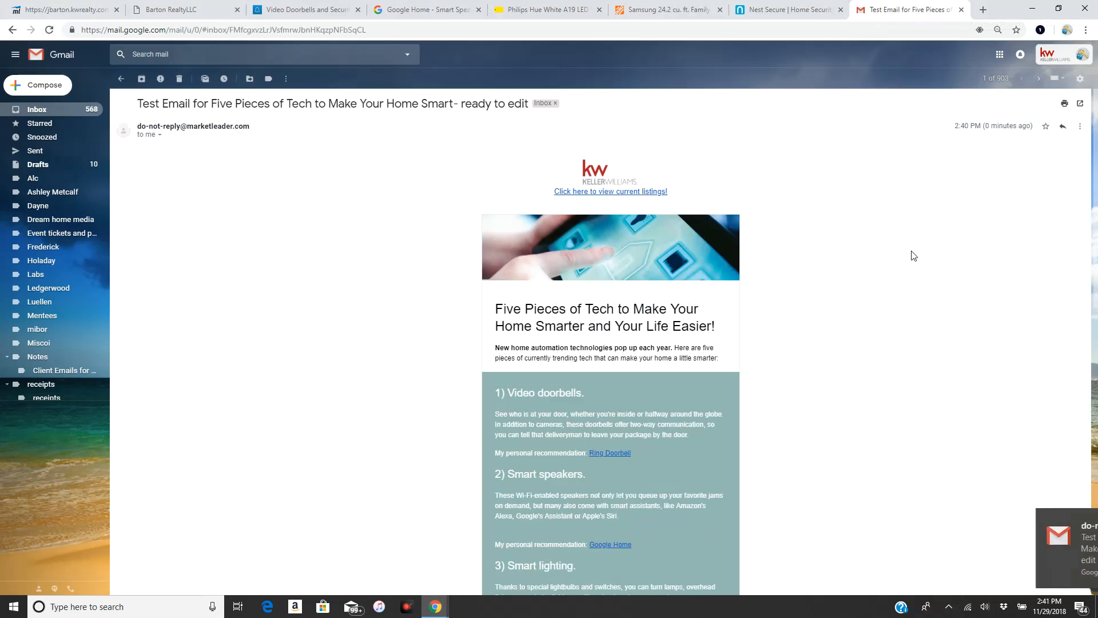
{"action": "left_click", "coordinate": [839, 9]}
{"action": "left_click", "coordinate": [720, 10]}
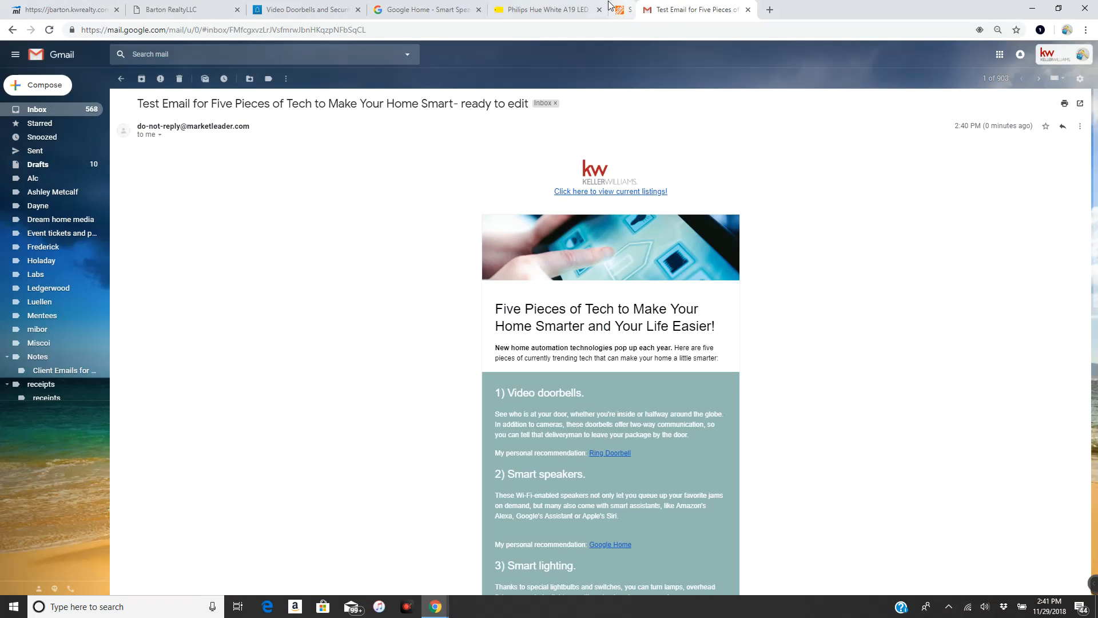
{"action": "left_click", "coordinate": [559, 9]}
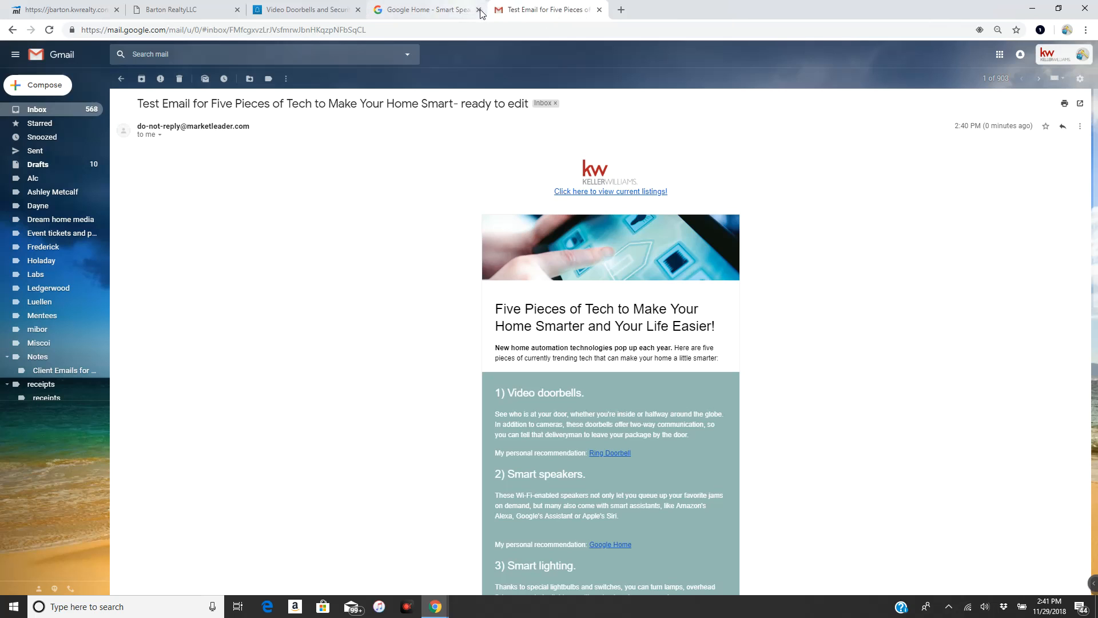
{"action": "left_click", "coordinate": [478, 10]}
{"action": "left_click", "coordinate": [358, 10]}
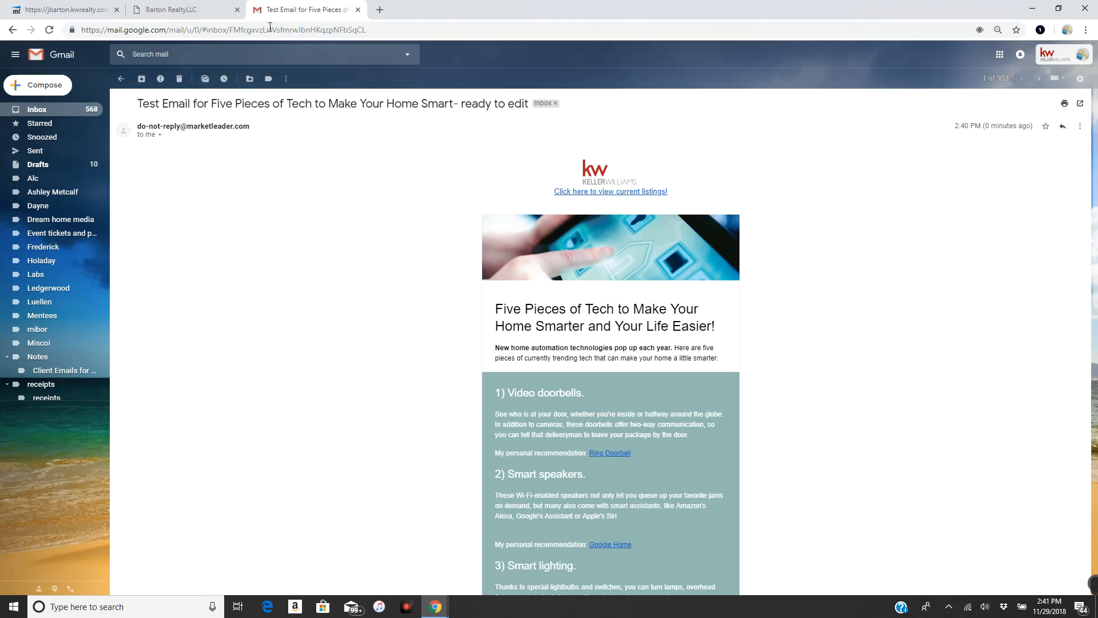
{"action": "left_click", "coordinate": [237, 9]}
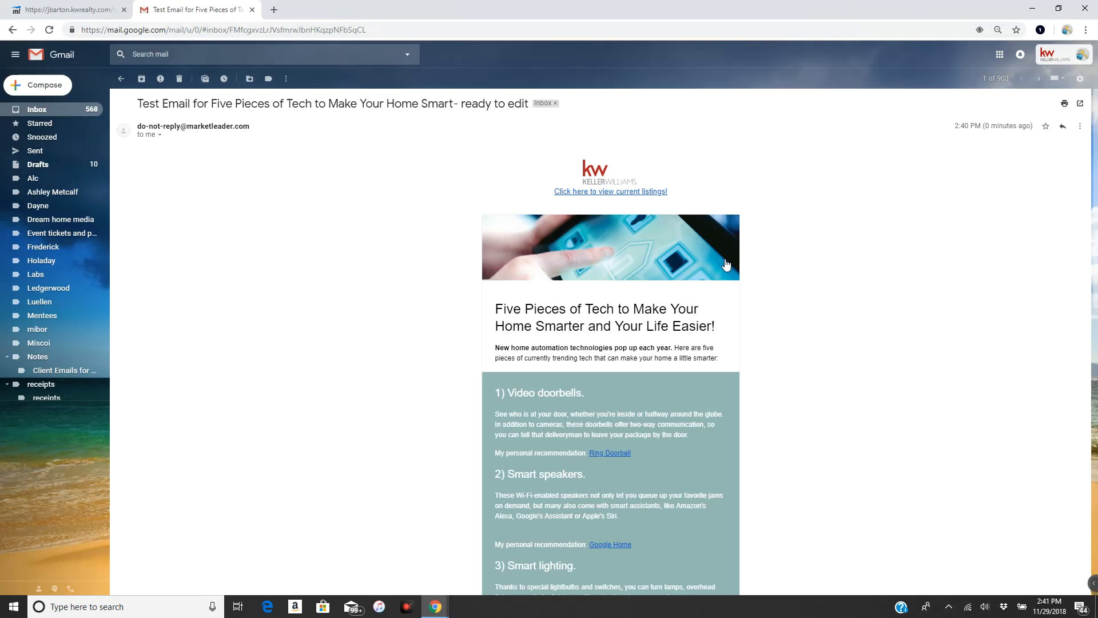
Test the "Click here to view current listings!" link in the email, look over the website's featured properties, and close the page.
{"action": "scroll", "coordinate": [766, 280], "scroll_direction": "down", "scroll_amount": 2}
{"action": "scroll", "coordinate": [783, 312], "scroll_direction": "up", "scroll_amount": 2}
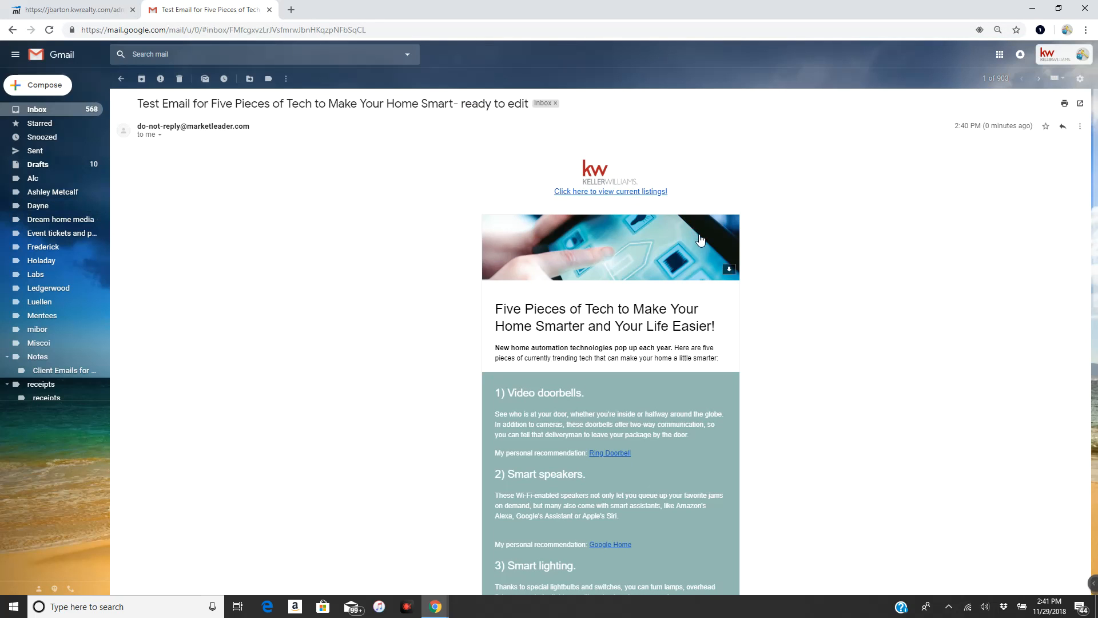
{"action": "left_click", "coordinate": [625, 194]}
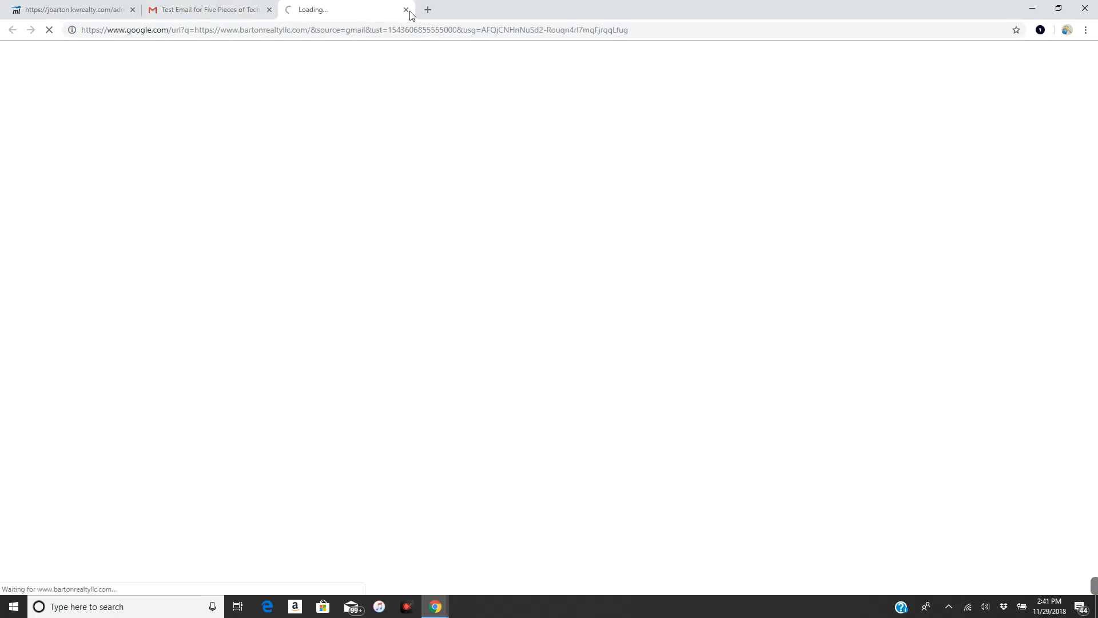
{"action": "scroll", "coordinate": [648, 310], "scroll_direction": "down", "scroll_amount": 1}
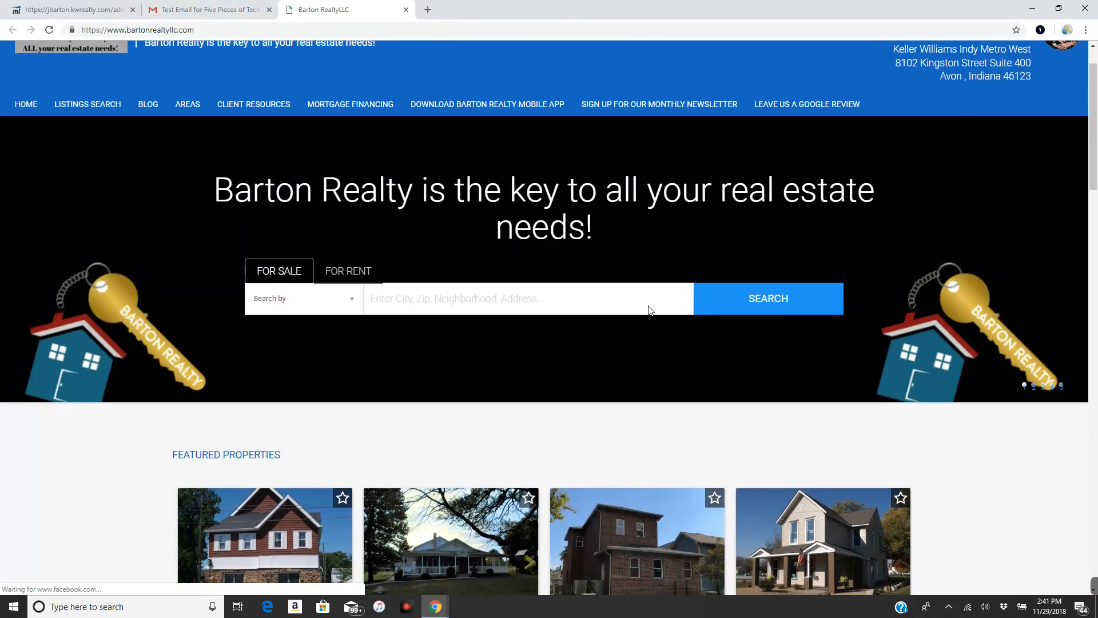
{"action": "scroll", "coordinate": [649, 309], "scroll_direction": "down", "scroll_amount": 6}
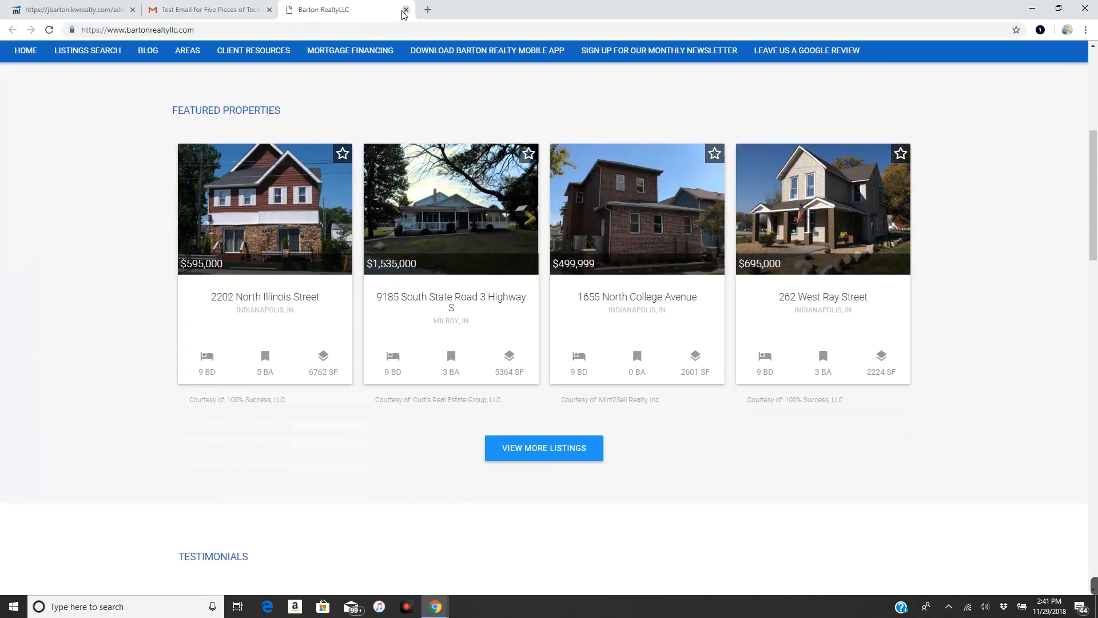
{"action": "left_click", "coordinate": [405, 10]}
Test the Ring Doorbell link in the Video doorbells section, check the page it opens, and close that page.
{"action": "scroll", "coordinate": [706, 427], "scroll_direction": "down", "scroll_amount": 3}
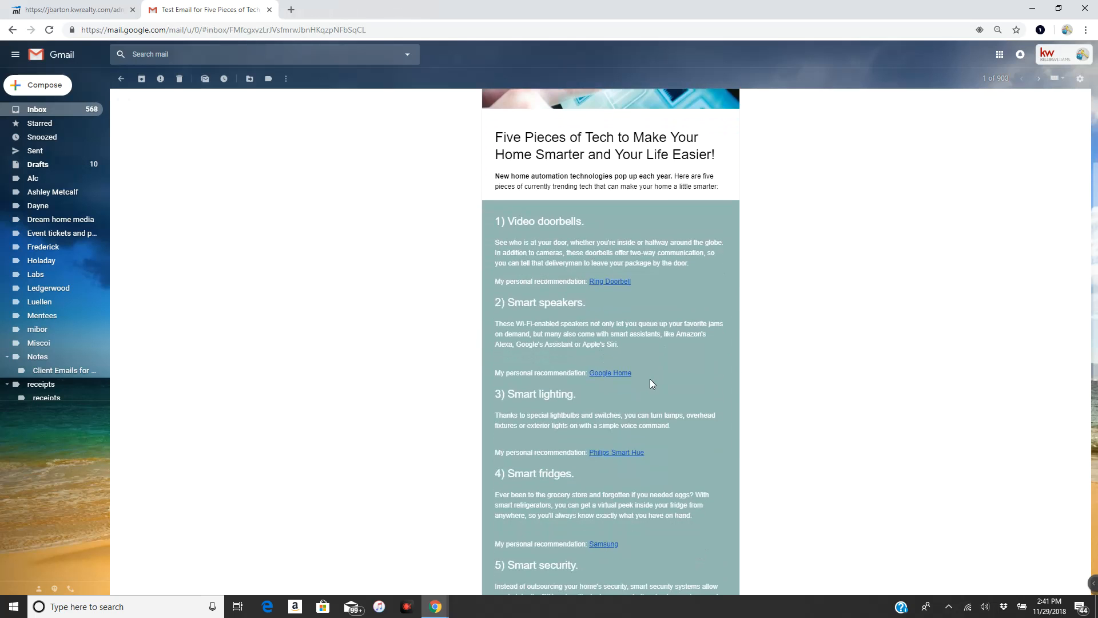
{"action": "left_click", "coordinate": [612, 280]}
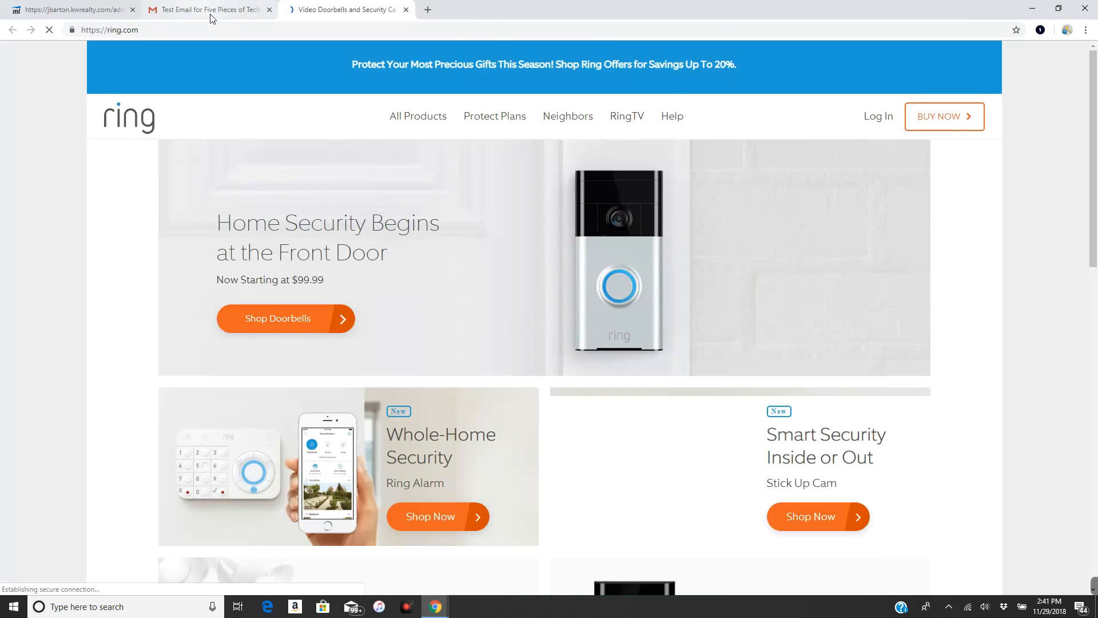
{"action": "left_click", "coordinate": [202, 11]}
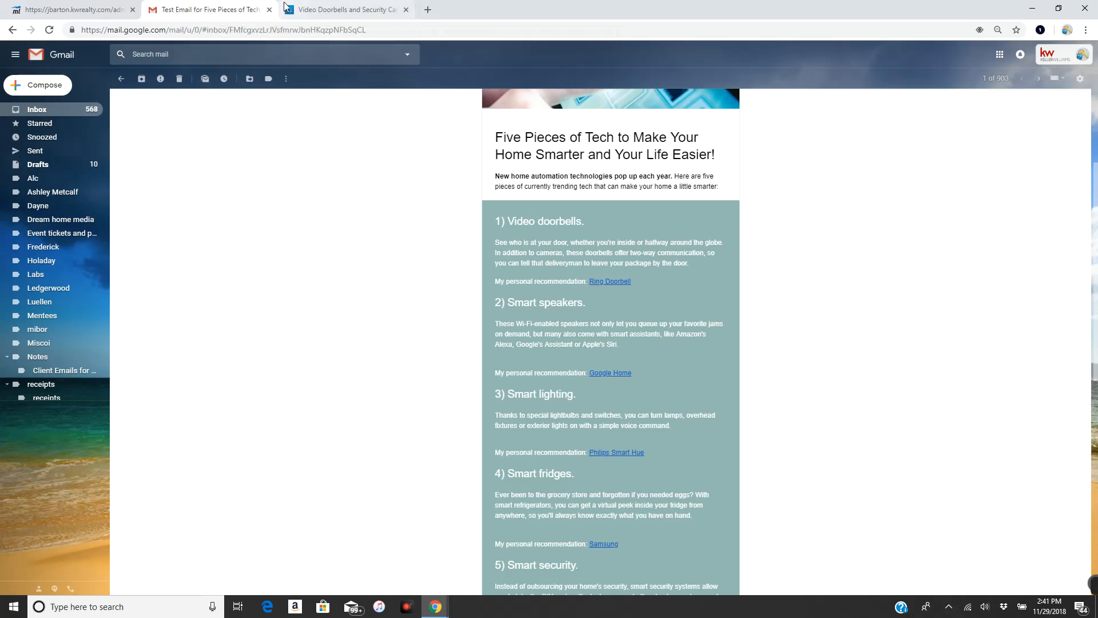
{"action": "left_click", "coordinate": [336, 10]}
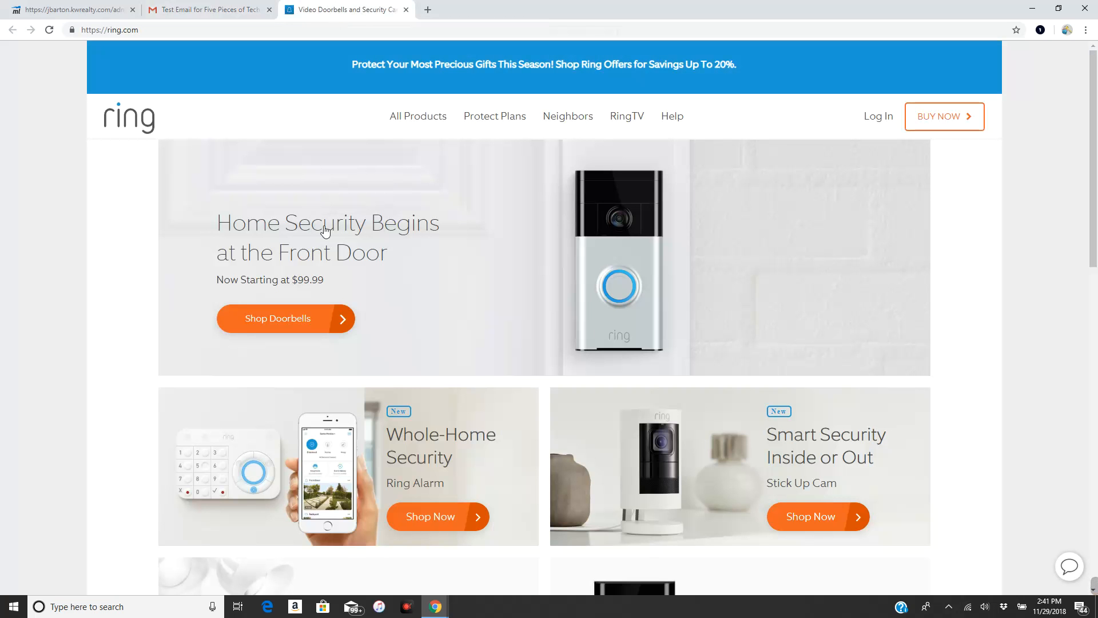
{"action": "left_click", "coordinate": [407, 10]}
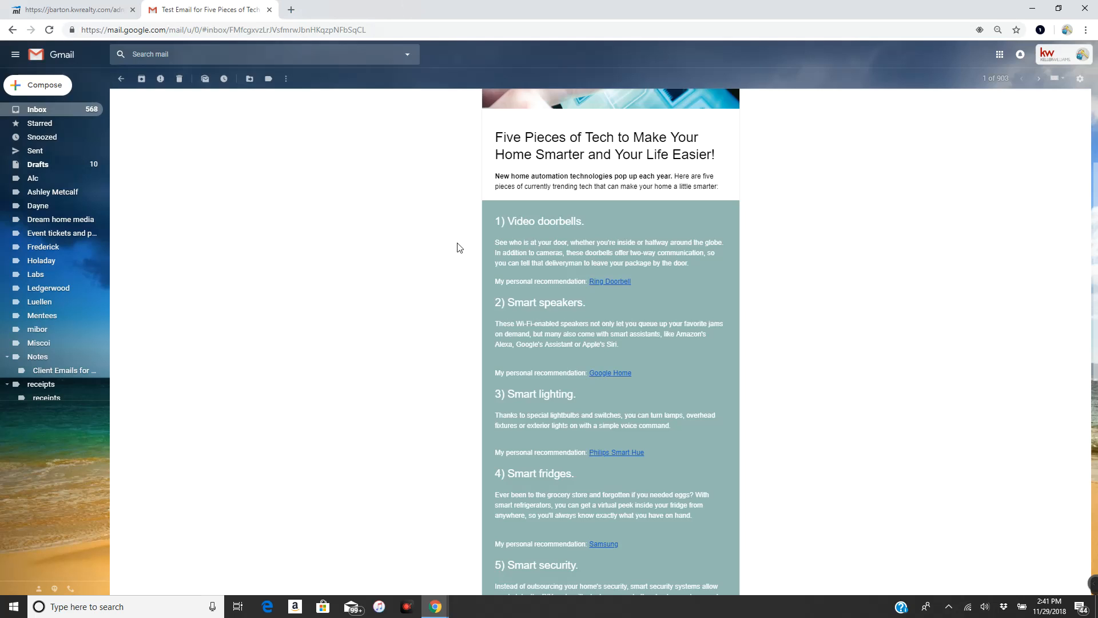
Review the rest of the test email, test its "Click here to download my mobile app!" link, and close the page it opens.
{"action": "scroll", "coordinate": [703, 412], "scroll_direction": "down", "scroll_amount": 5}
{"action": "scroll", "coordinate": [696, 428], "scroll_direction": "down", "scroll_amount": 4}
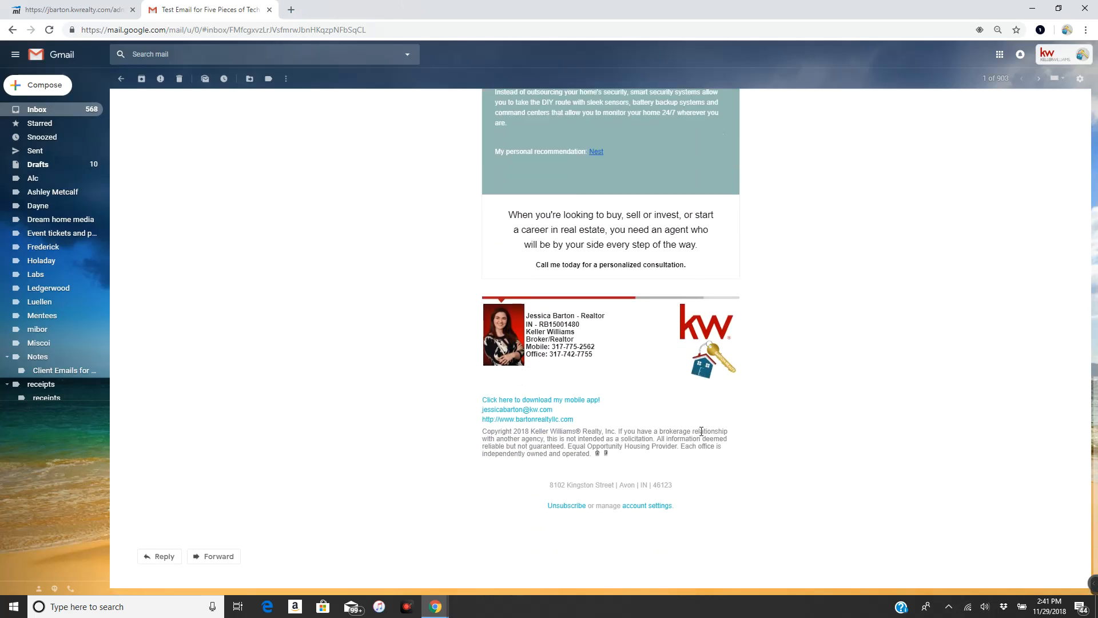
{"action": "scroll", "coordinate": [701, 431], "scroll_direction": "up", "scroll_amount": 1}
{"action": "scroll", "coordinate": [629, 429], "scroll_direction": "down", "scroll_amount": 1}
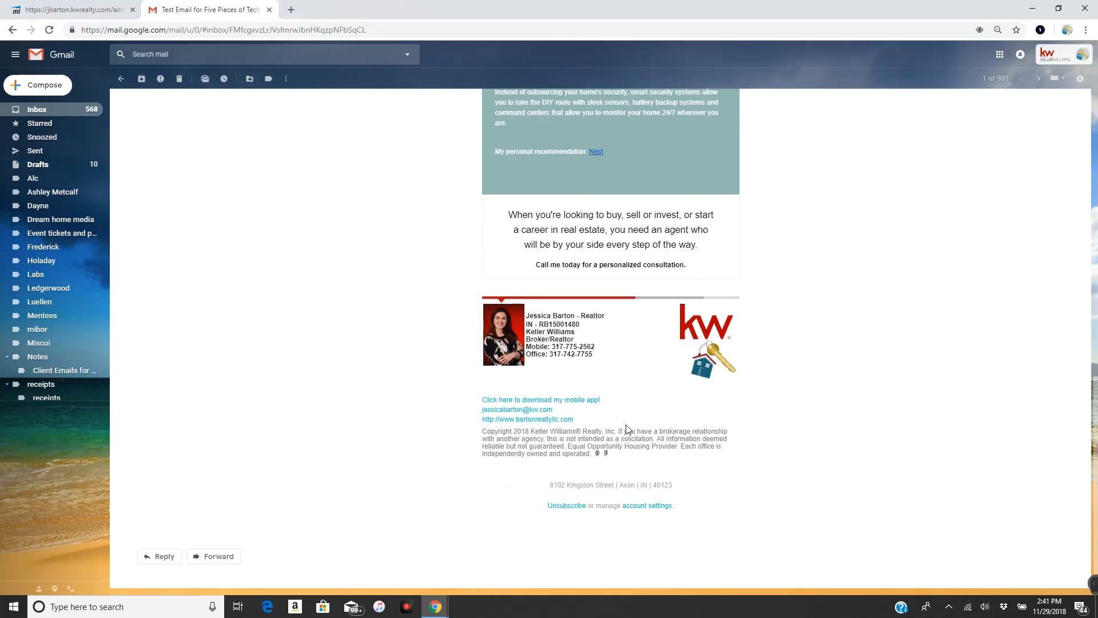
{"action": "left_click", "coordinate": [529, 398]}
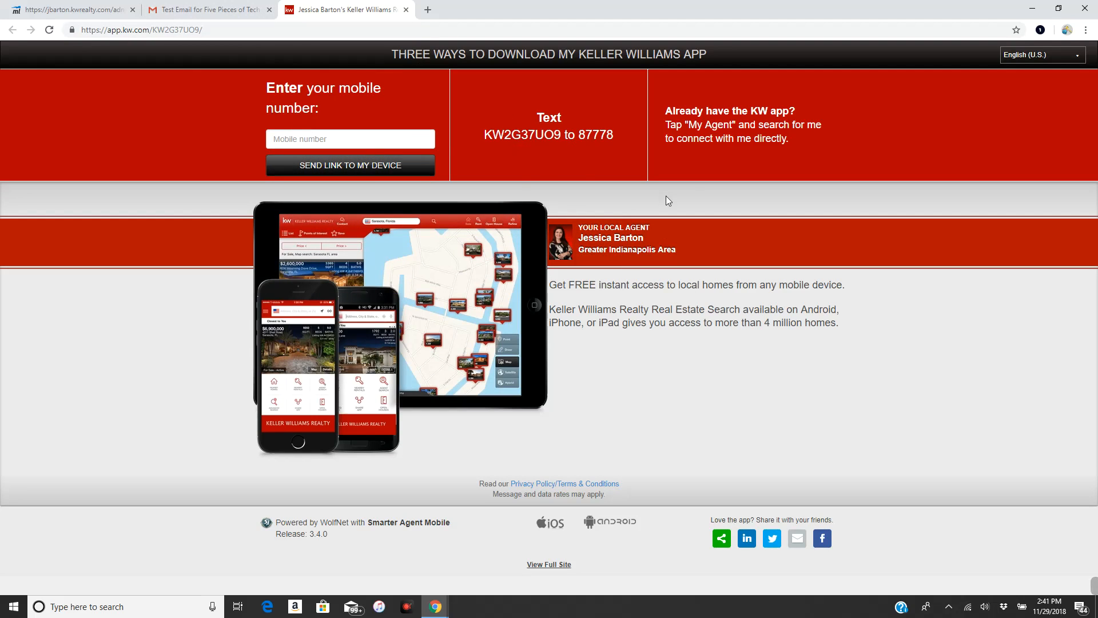
{"action": "left_click", "coordinate": [406, 10]}
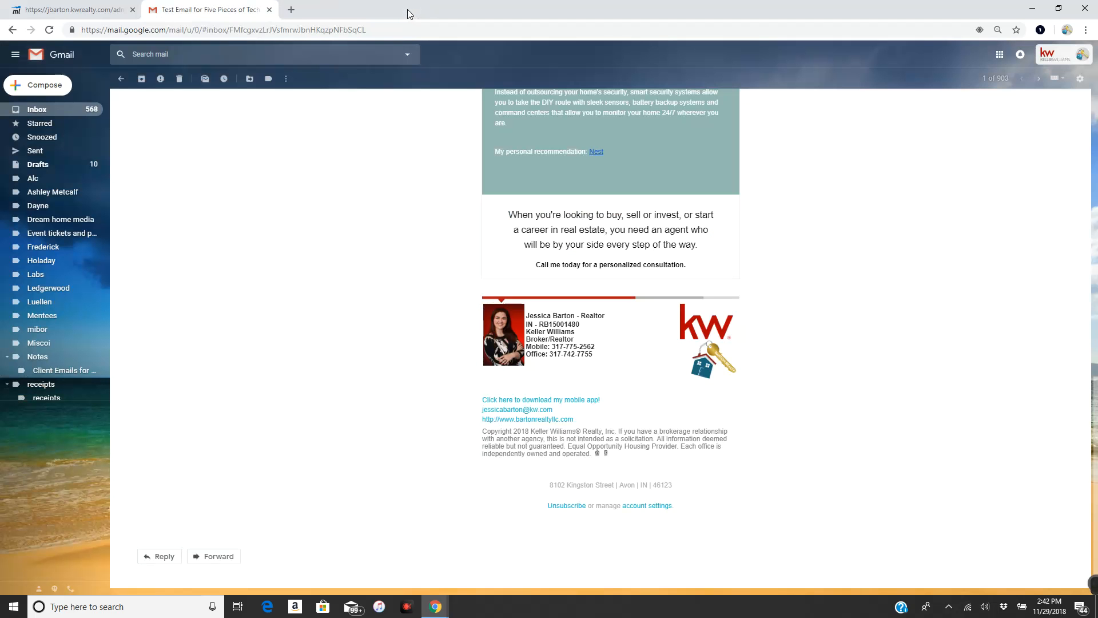
Sign out of the Gmail account and switch back to the campaign email preview in KW eEdge.
{"action": "left_click", "coordinate": [1061, 56]}
{"action": "left_click", "coordinate": [1064, 264]}
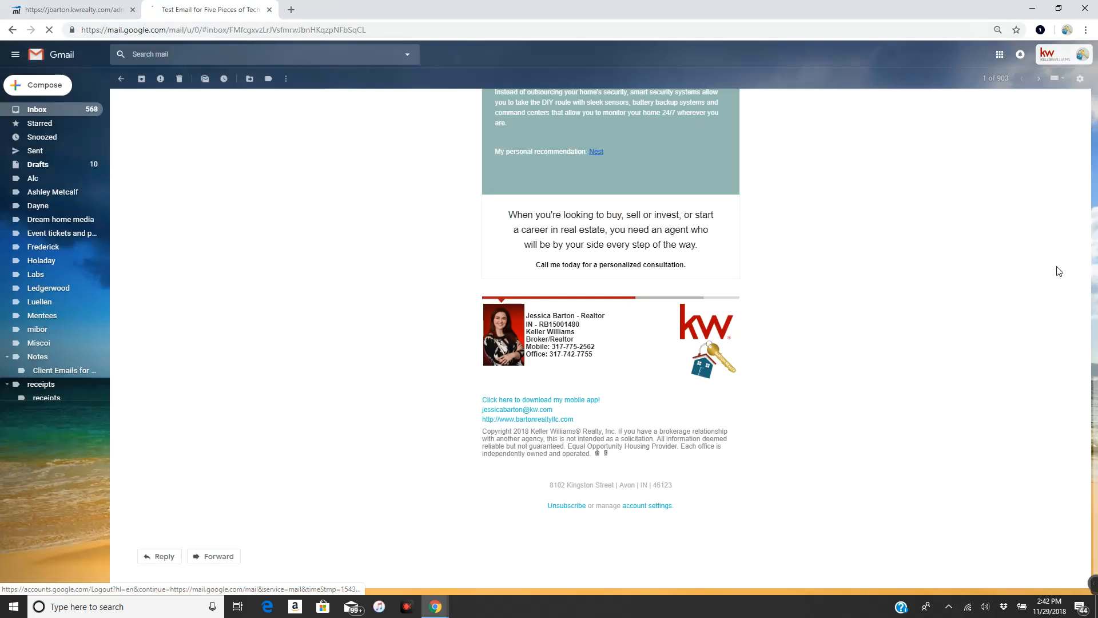
{"action": "left_click", "coordinate": [122, 4]}
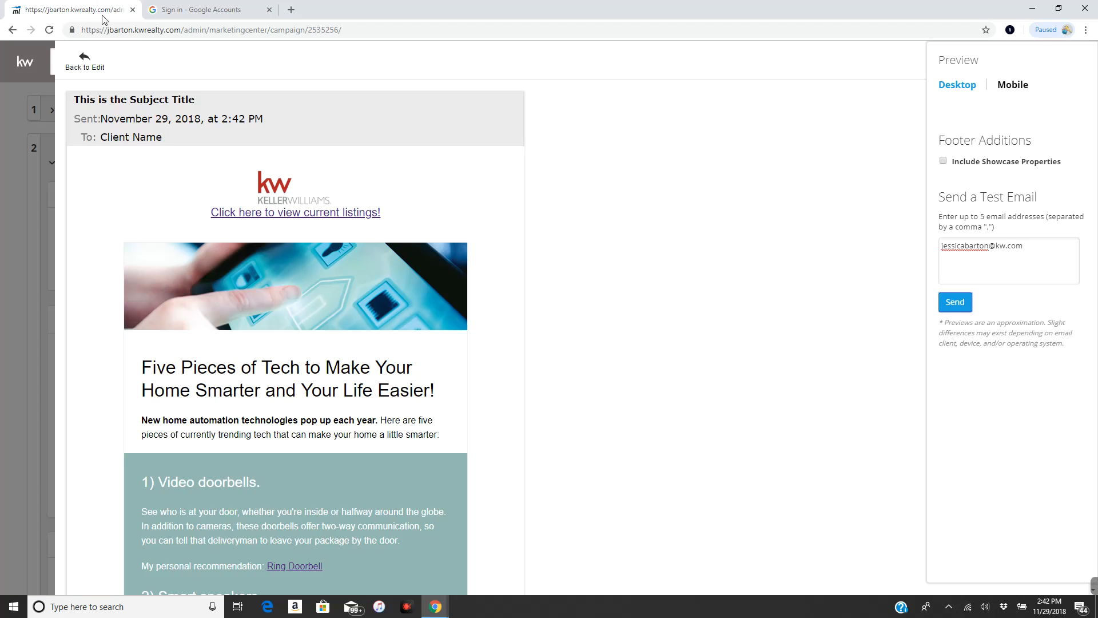
Return to editing, save the email as "Five Pieces of Tech to Make Your Home Smart- Prepared", and exit the editor.
{"action": "left_click", "coordinate": [85, 58]}
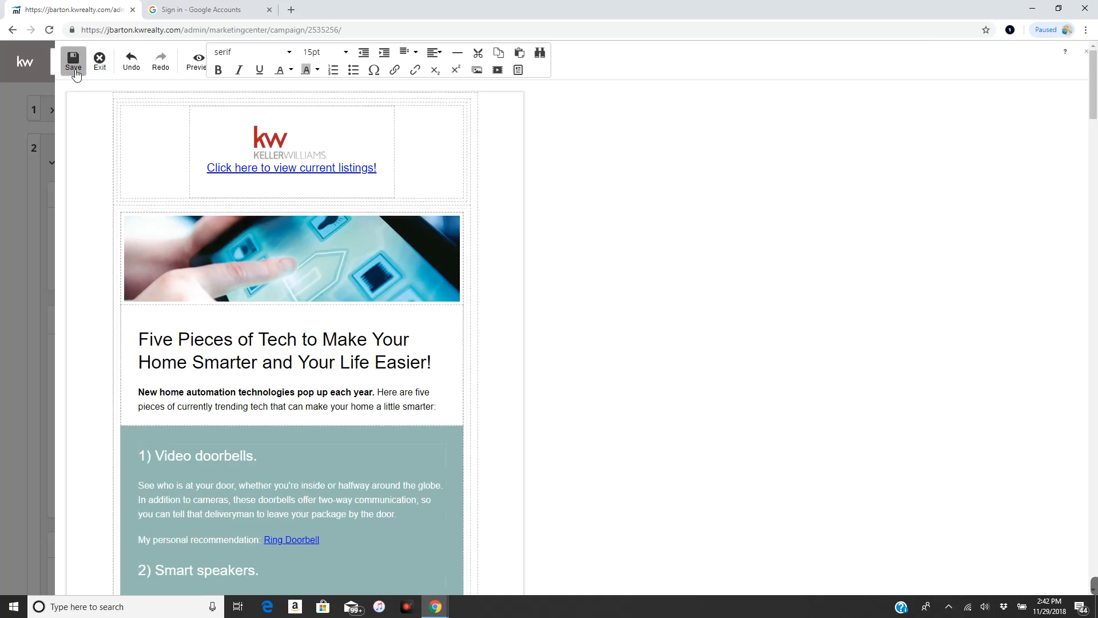
{"action": "left_click", "coordinate": [74, 63]}
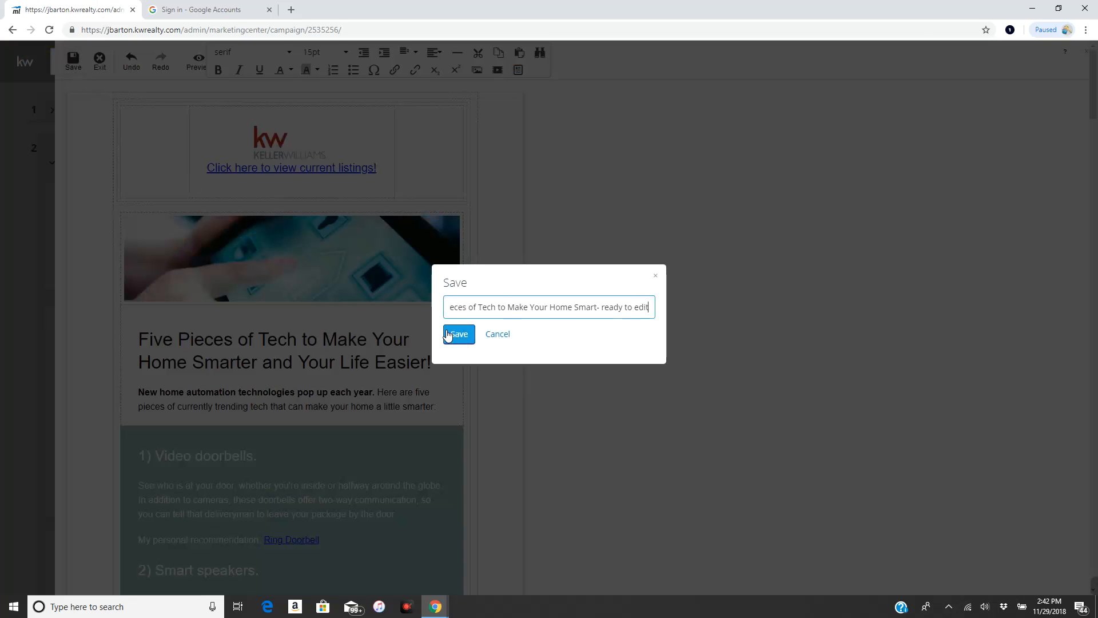
{"action": "key", "text": "BackSpace"}
{"action": "key", "text": "BackSpace"}
{"action": "key", "text": "BackSpace"}
{"action": "key", "text": "BackSpace"}
{"action": "key", "text": "BackSpace"}
{"action": "key", "text": "BackSpace"}
{"action": "key", "text": "BackSpace"}
{"action": "key", "text": "BackSpace"}
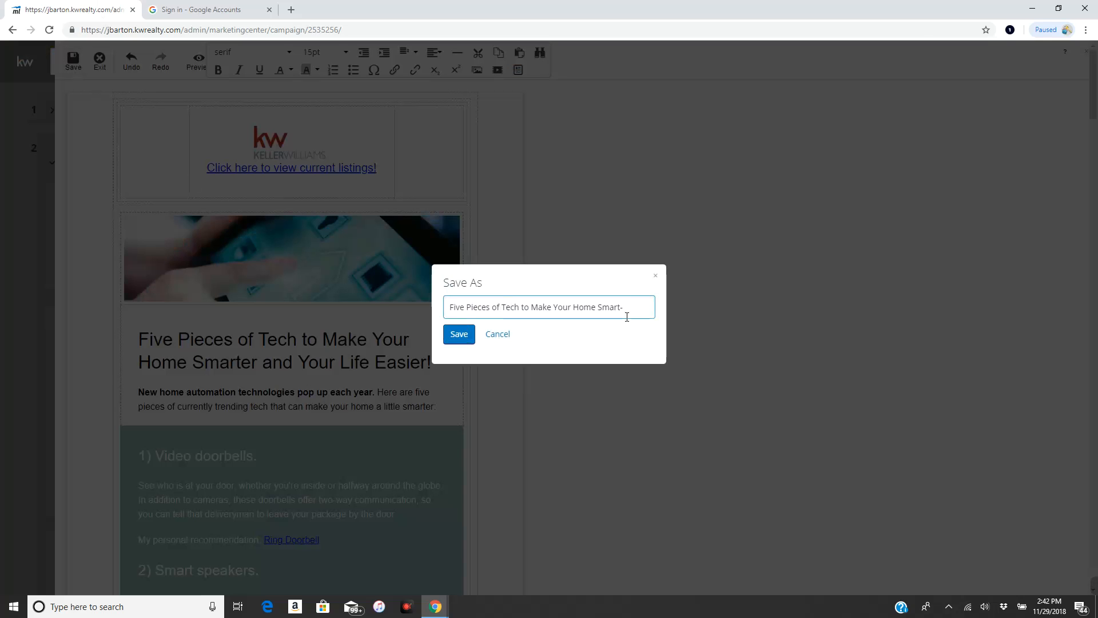
{"action": "type", "text": "- Prepared"}
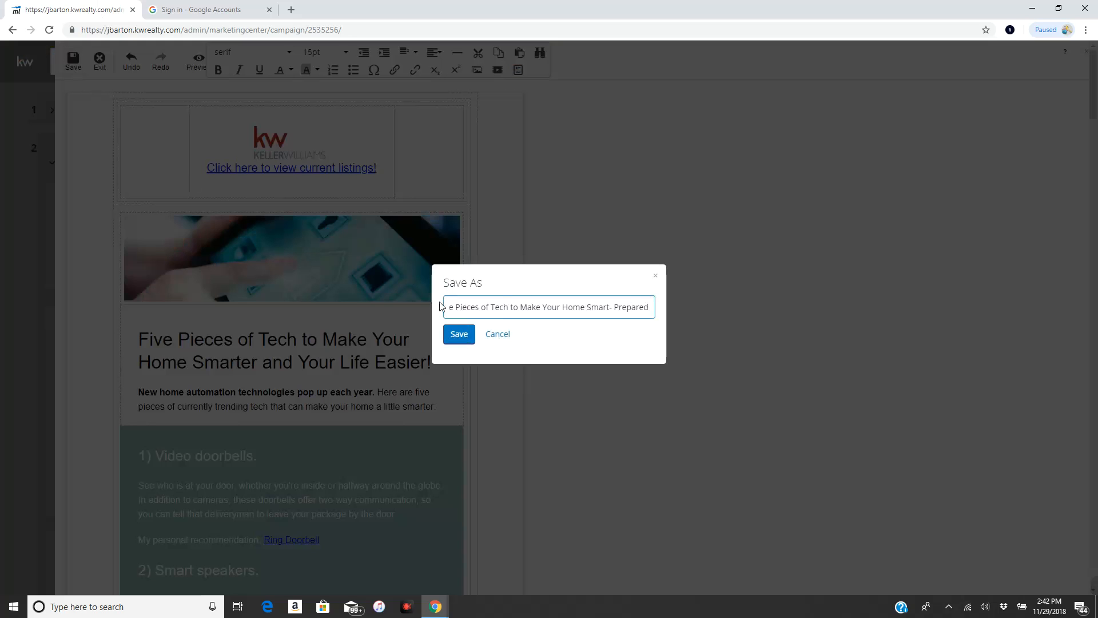
{"action": "left_click", "coordinate": [460, 332]}
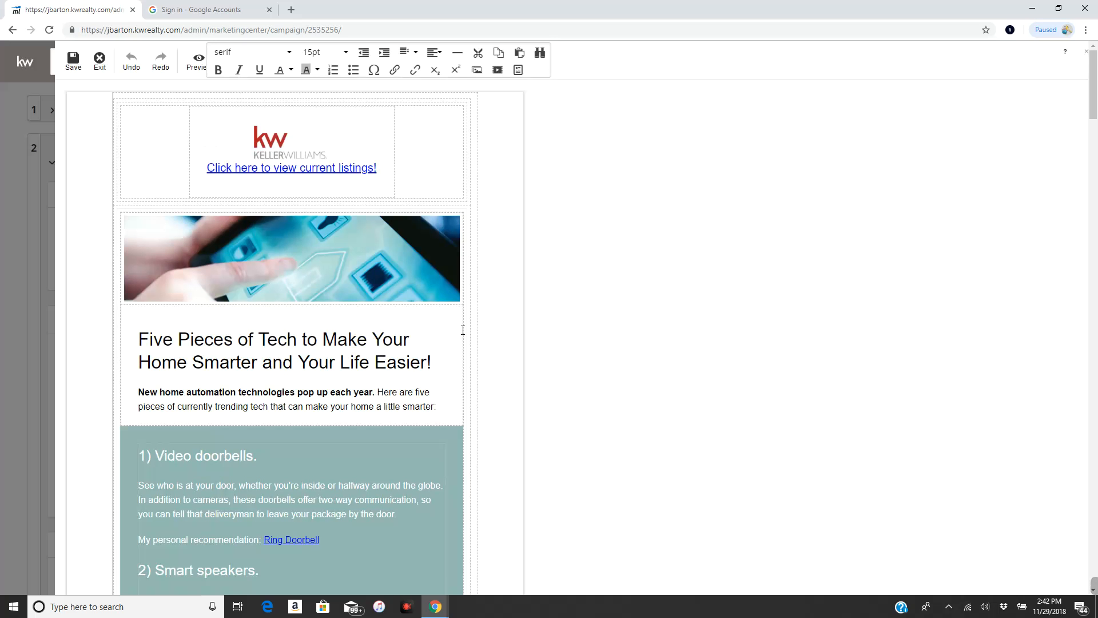
{"action": "left_click", "coordinate": [100, 64]}
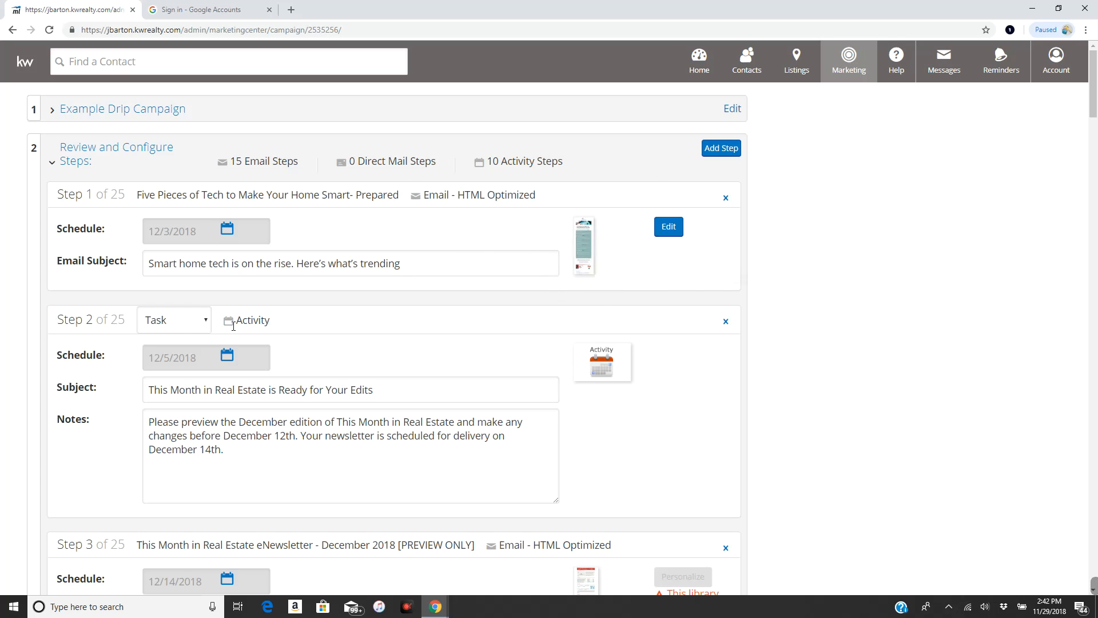
Examine campaign Steps 2 to 5, comparing the reminder tasks, the preview-only newsletter, and the email that can be personalized.
{"action": "scroll", "coordinate": [233, 326], "scroll_direction": "down", "scroll_amount": 1}
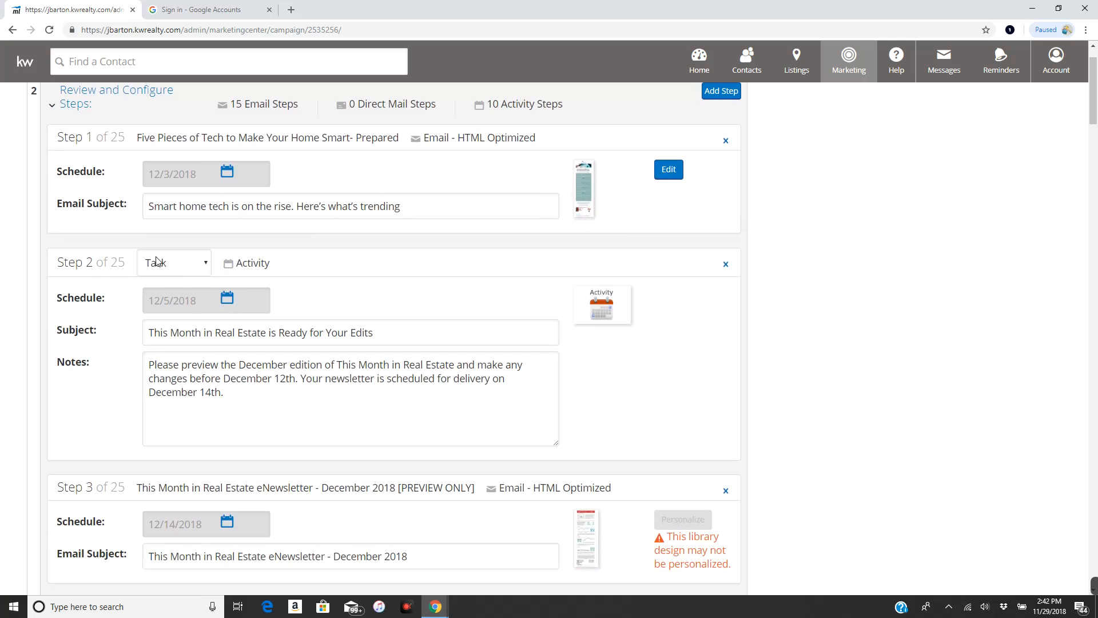
{"action": "scroll", "coordinate": [211, 263], "scroll_direction": "down", "scroll_amount": 1}
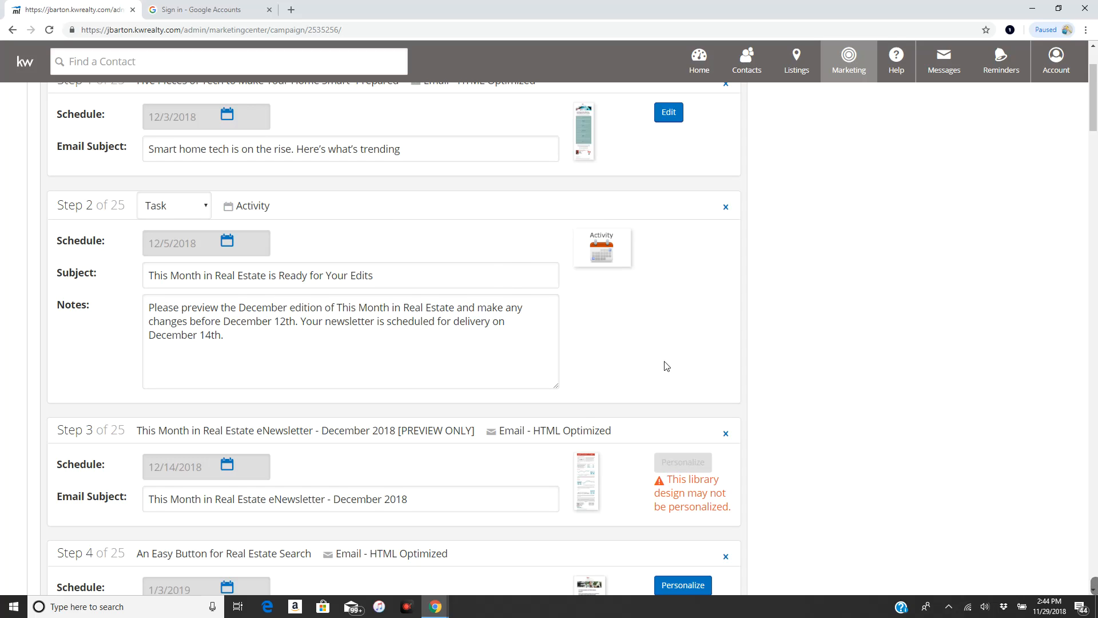
{"action": "scroll", "coordinate": [661, 365], "scroll_direction": "down", "scroll_amount": 2}
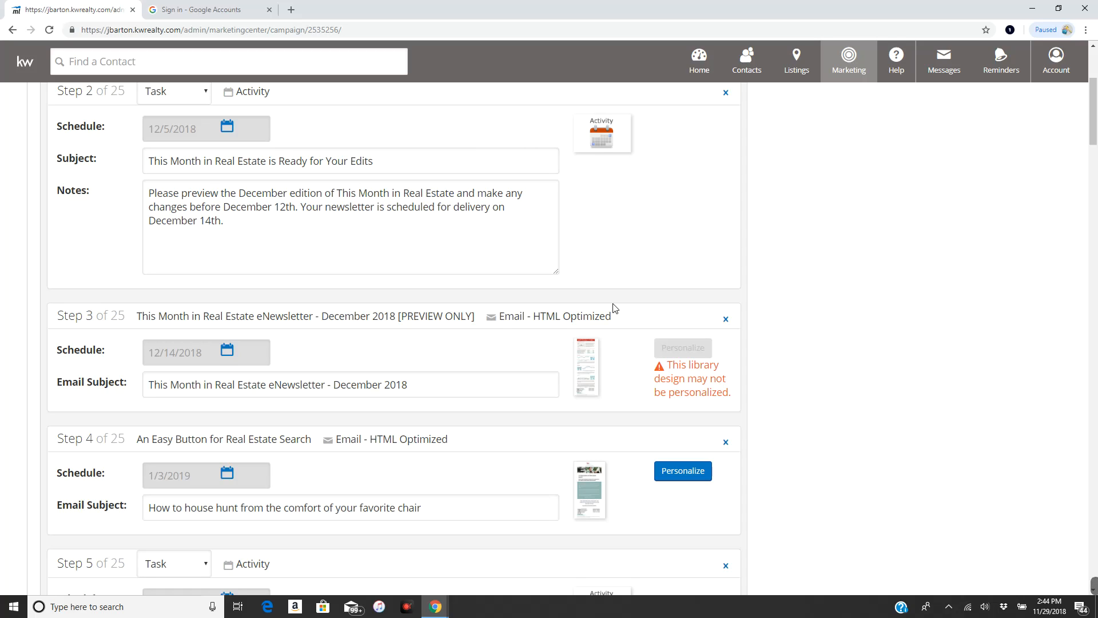
{"action": "scroll", "coordinate": [606, 326], "scroll_direction": "down", "scroll_amount": 2}
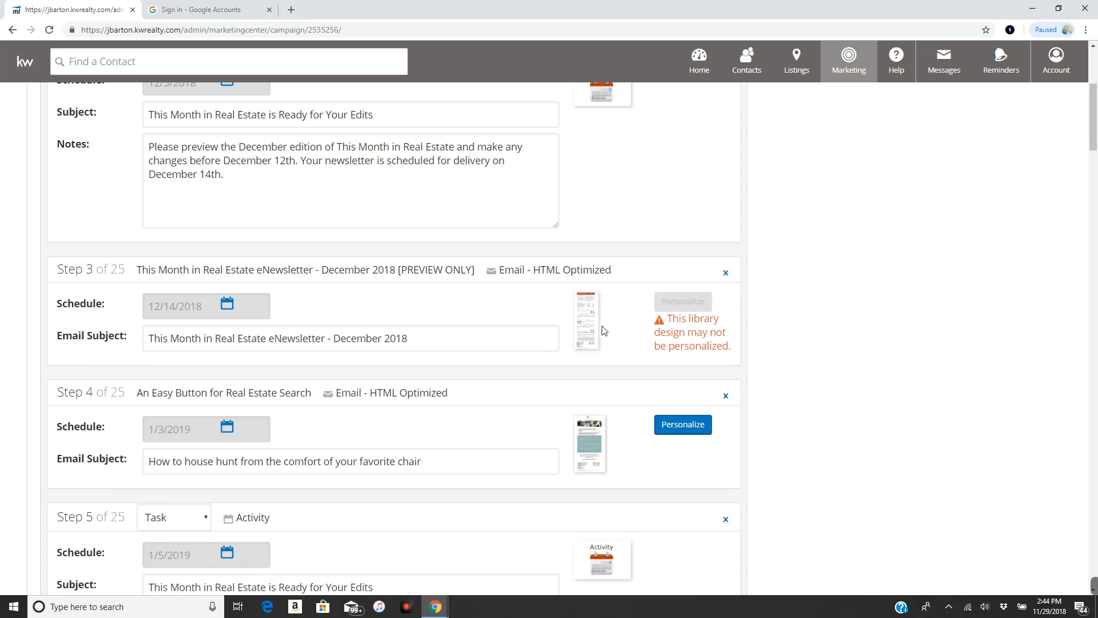
{"action": "scroll", "coordinate": [620, 341], "scroll_direction": "down", "scroll_amount": 1}
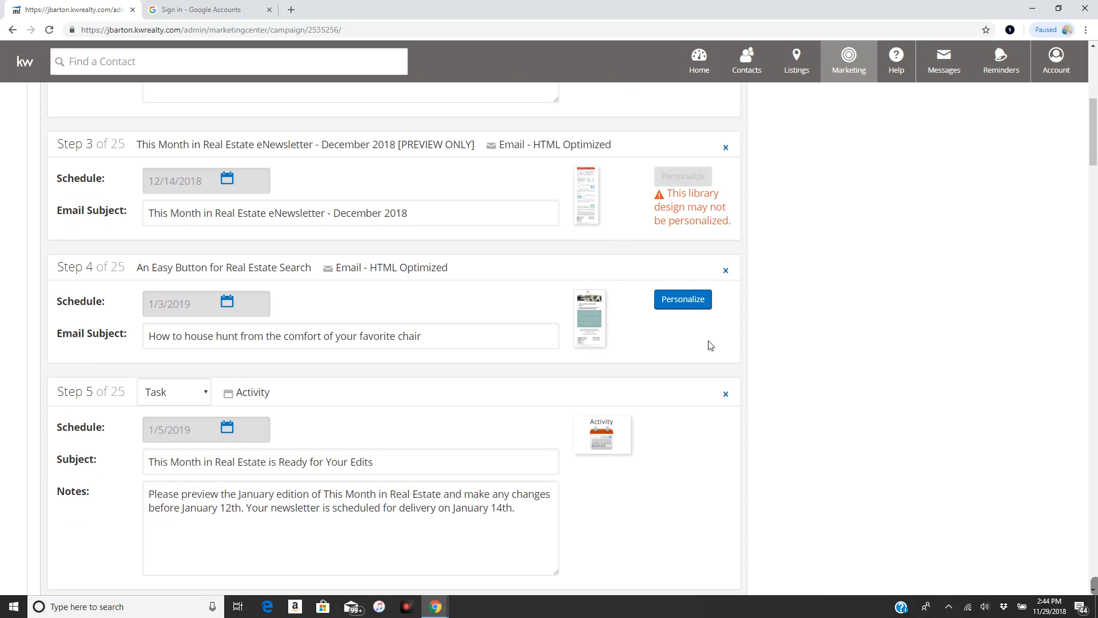
{"action": "scroll", "coordinate": [707, 345], "scroll_direction": "down", "scroll_amount": 1}
{"action": "scroll", "coordinate": [707, 346], "scroll_direction": "up", "scroll_amount": 2}
{"action": "scroll", "coordinate": [707, 346], "scroll_direction": "up", "scroll_amount": 3}
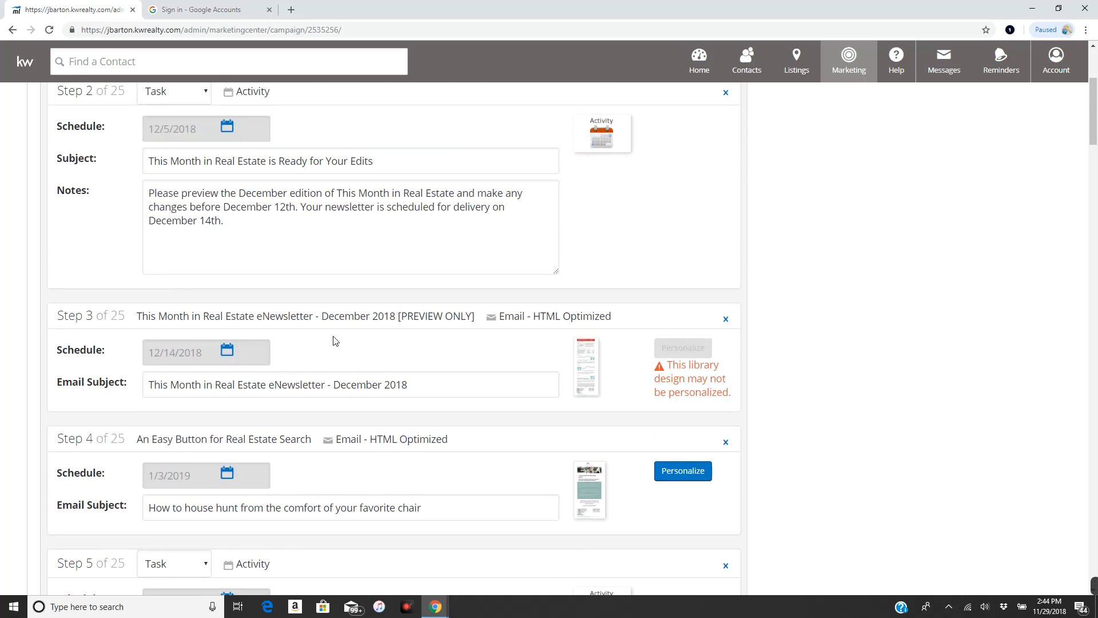
{"action": "scroll", "coordinate": [237, 359], "scroll_direction": "up", "scroll_amount": 1}
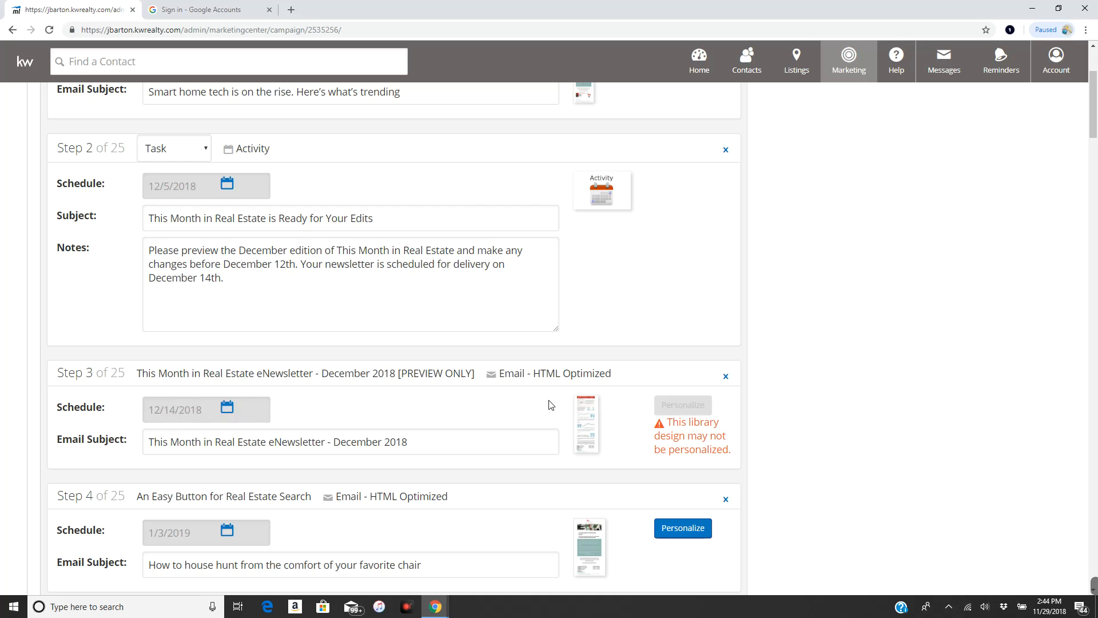
{"action": "scroll", "coordinate": [579, 435], "scroll_direction": "down", "scroll_amount": 3}
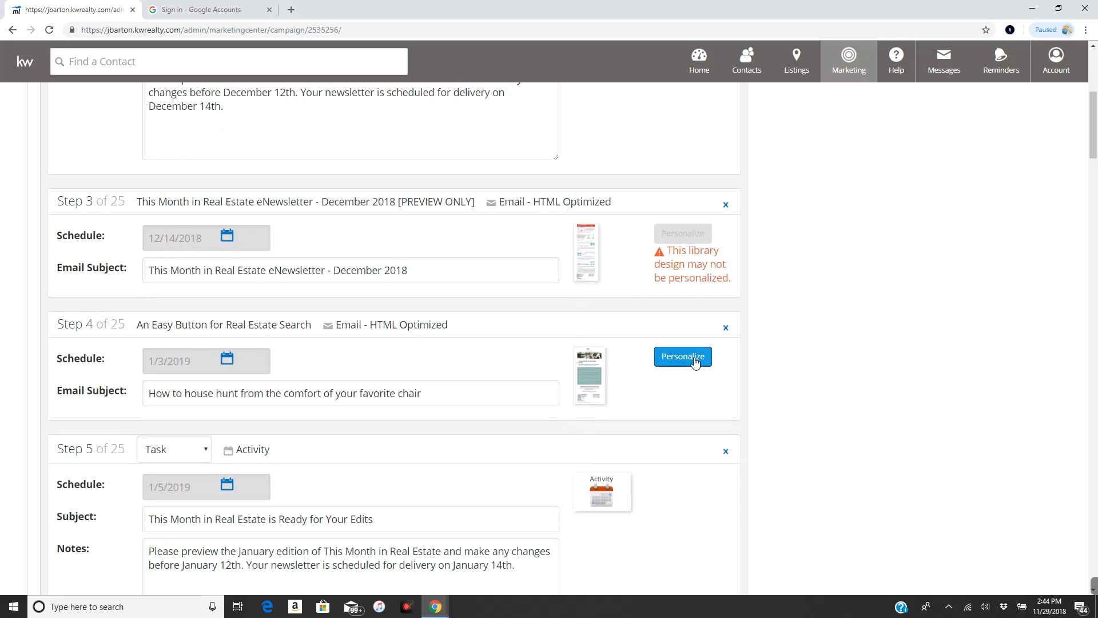
{"action": "scroll", "coordinate": [696, 361], "scroll_direction": "down", "scroll_amount": 1}
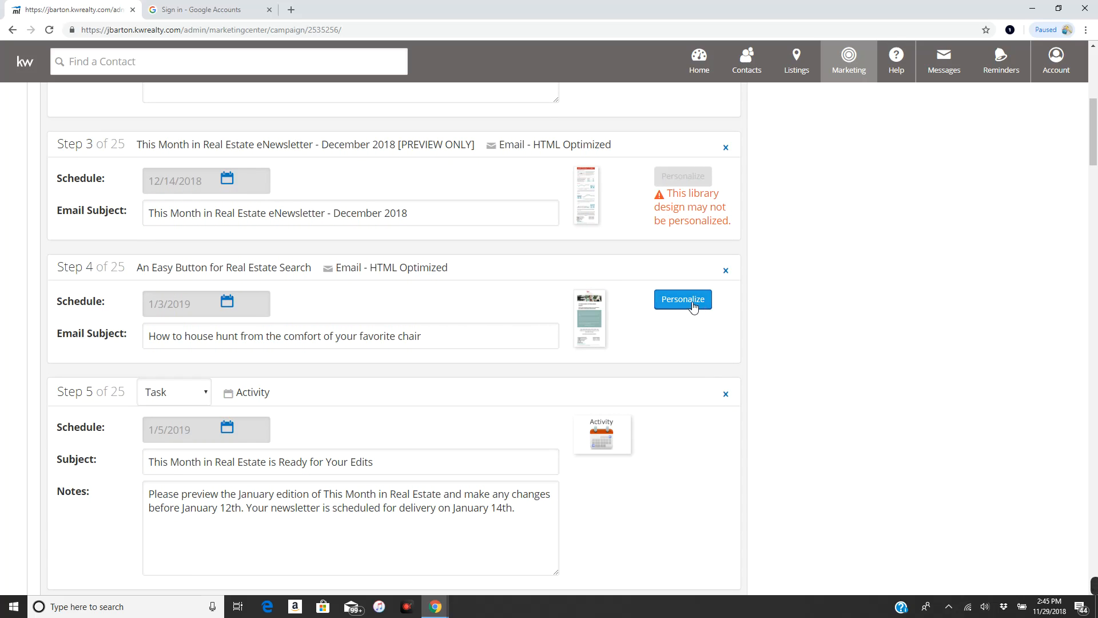
Look through the following campaign steps and read the "Script 3: Just Sold" notes of the Step 7 phone call.
{"action": "scroll", "coordinate": [696, 310], "scroll_direction": "down", "scroll_amount": 6}
{"action": "scroll", "coordinate": [722, 350], "scroll_direction": "down", "scroll_amount": 12}
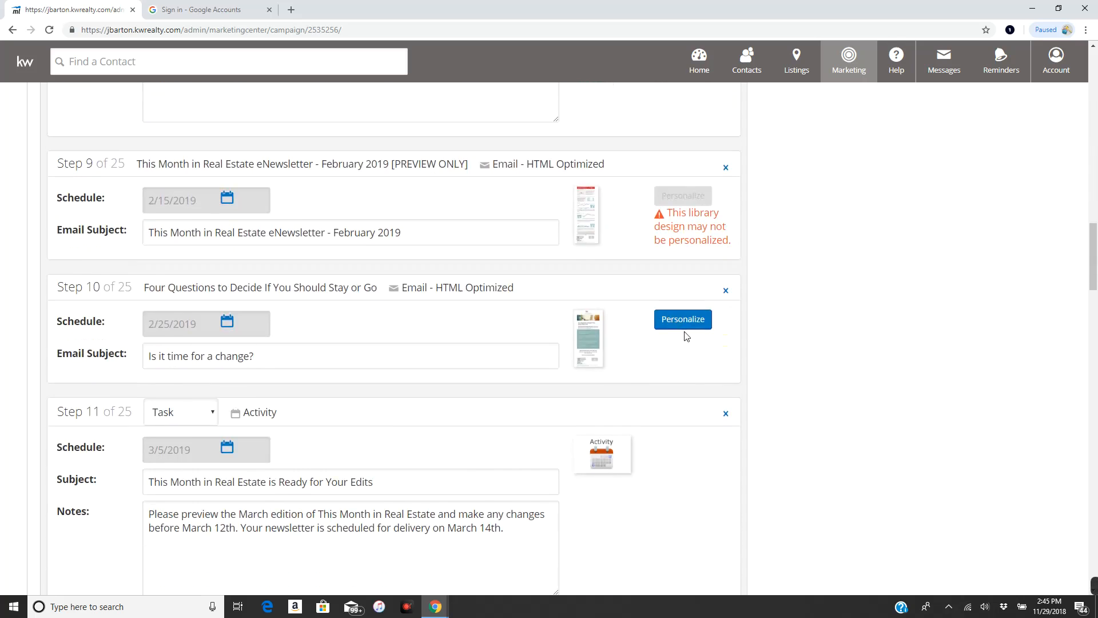
{"action": "scroll", "coordinate": [693, 384], "scroll_direction": "down", "scroll_amount": 5}
{"action": "scroll", "coordinate": [694, 385], "scroll_direction": "up", "scroll_amount": 9}
{"action": "scroll", "coordinate": [697, 386], "scroll_direction": "up", "scroll_amount": 7}
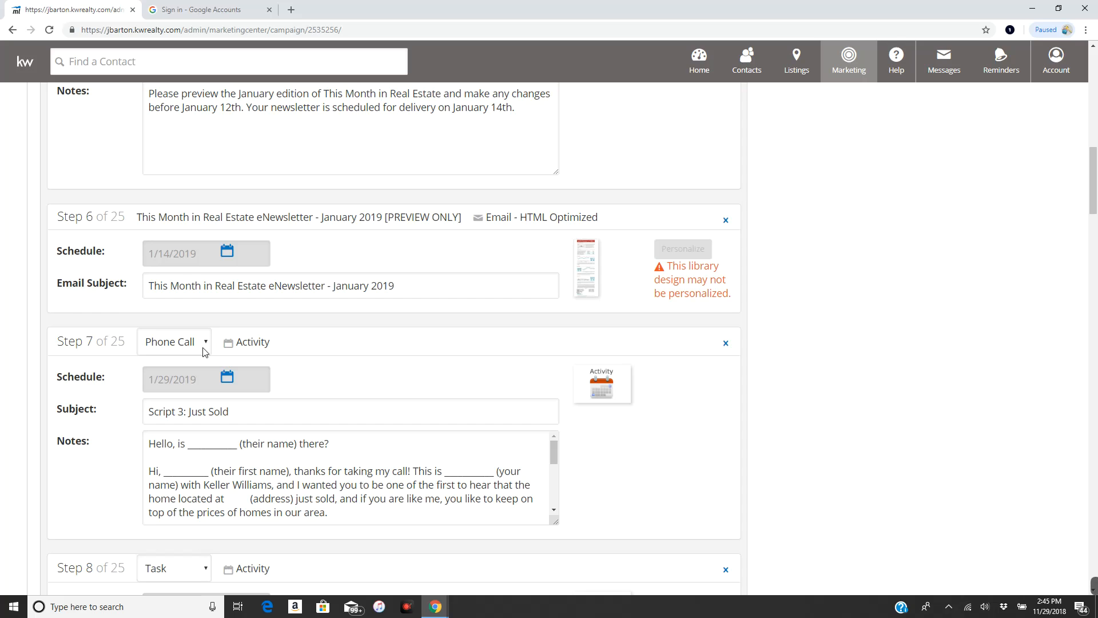
{"action": "scroll", "coordinate": [314, 481], "scroll_direction": "down", "scroll_amount": 10}
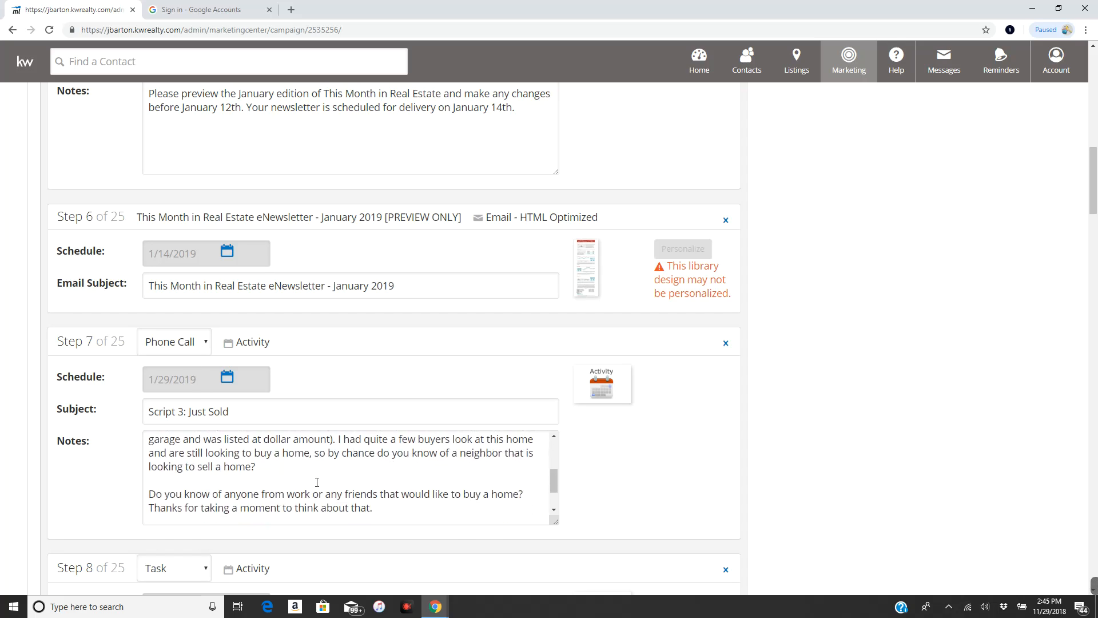
{"action": "scroll", "coordinate": [322, 480], "scroll_direction": "down", "scroll_amount": 3}
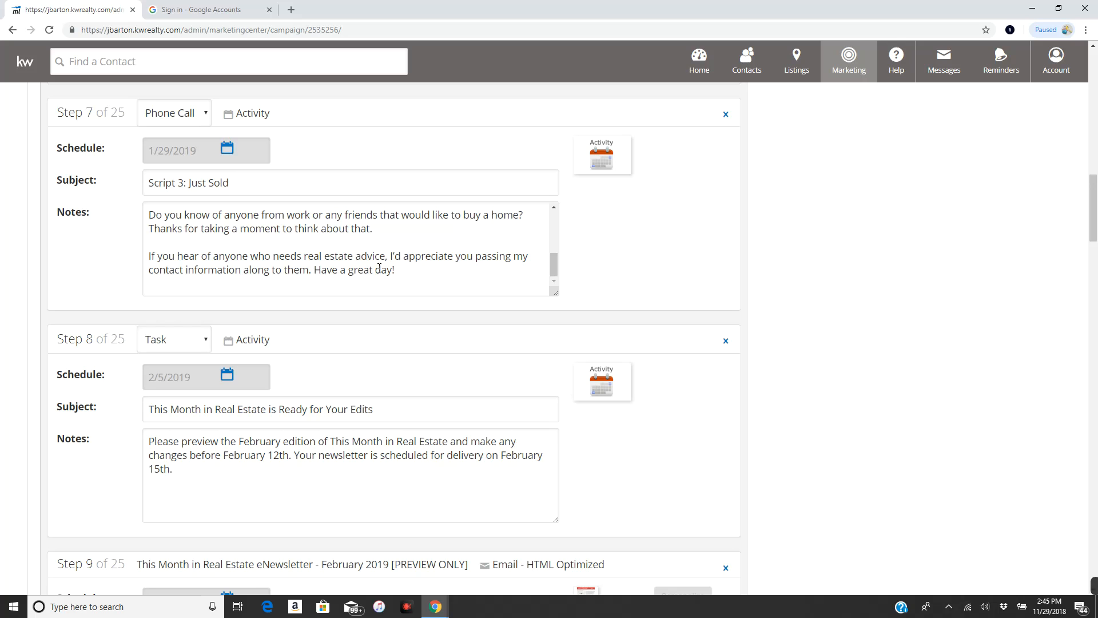
Look over the remaining steps through Step 25 and save the configured campaign steps.
{"action": "scroll", "coordinate": [379, 268], "scroll_direction": "down", "scroll_amount": 2}
{"action": "scroll", "coordinate": [377, 335], "scroll_direction": "down", "scroll_amount": 9}
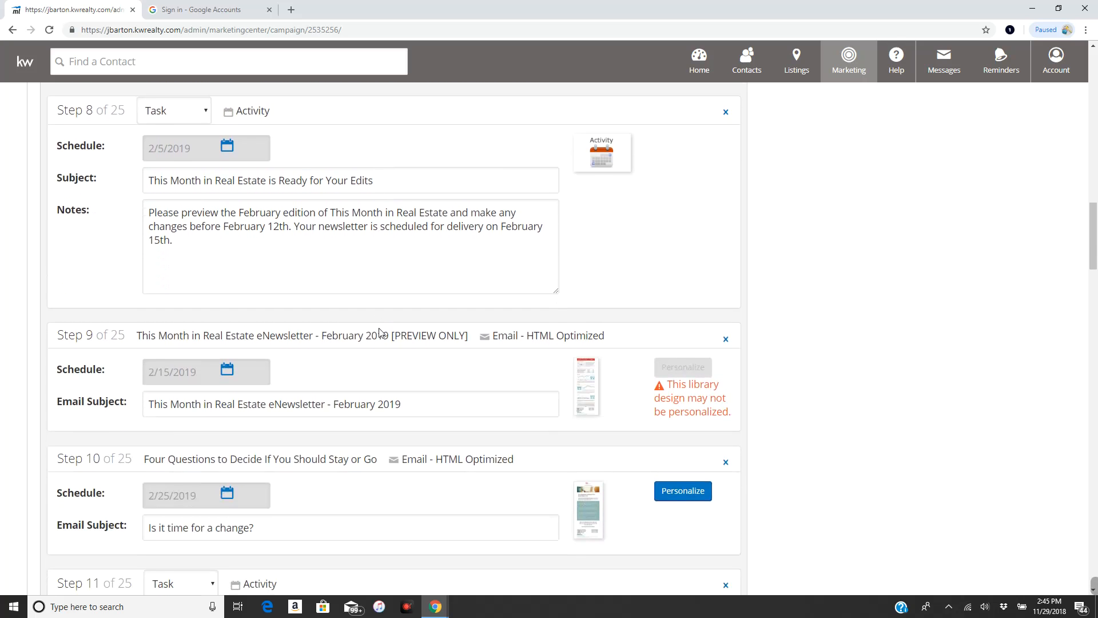
{"action": "scroll", "coordinate": [371, 341], "scroll_direction": "down", "scroll_amount": 14}
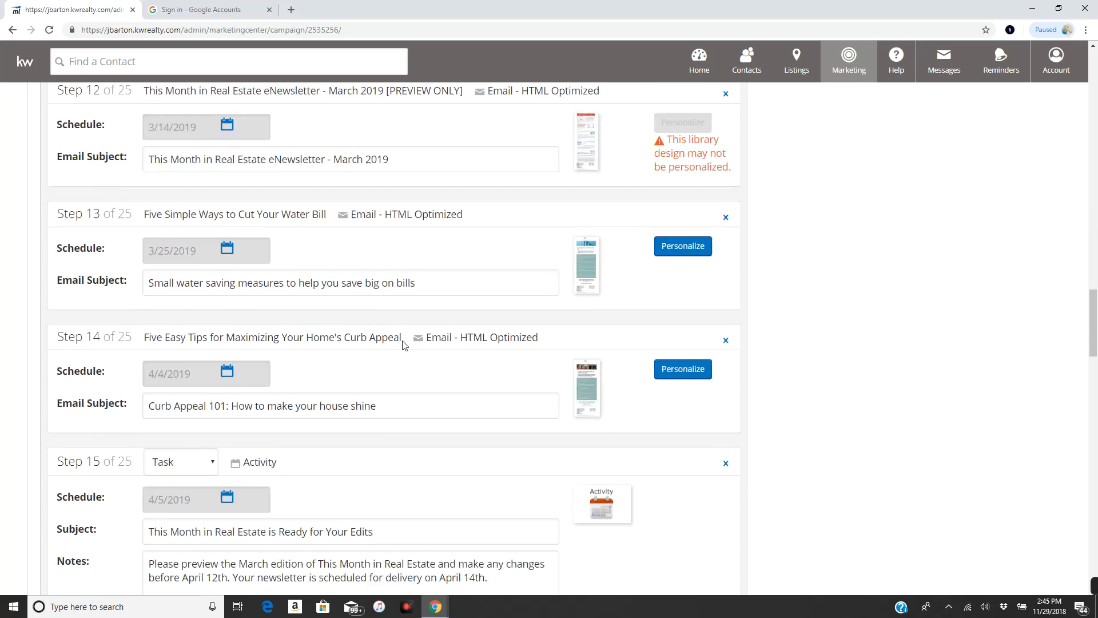
{"action": "scroll", "coordinate": [491, 316], "scroll_direction": "down", "scroll_amount": 14}
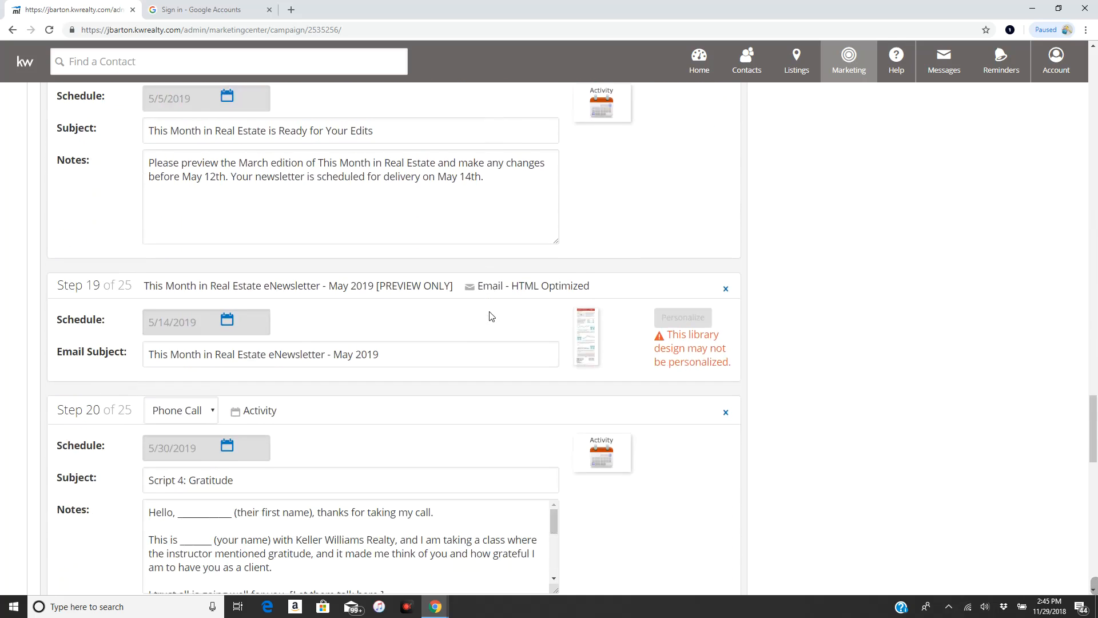
{"action": "scroll", "coordinate": [542, 333], "scroll_direction": "down", "scroll_amount": 9}
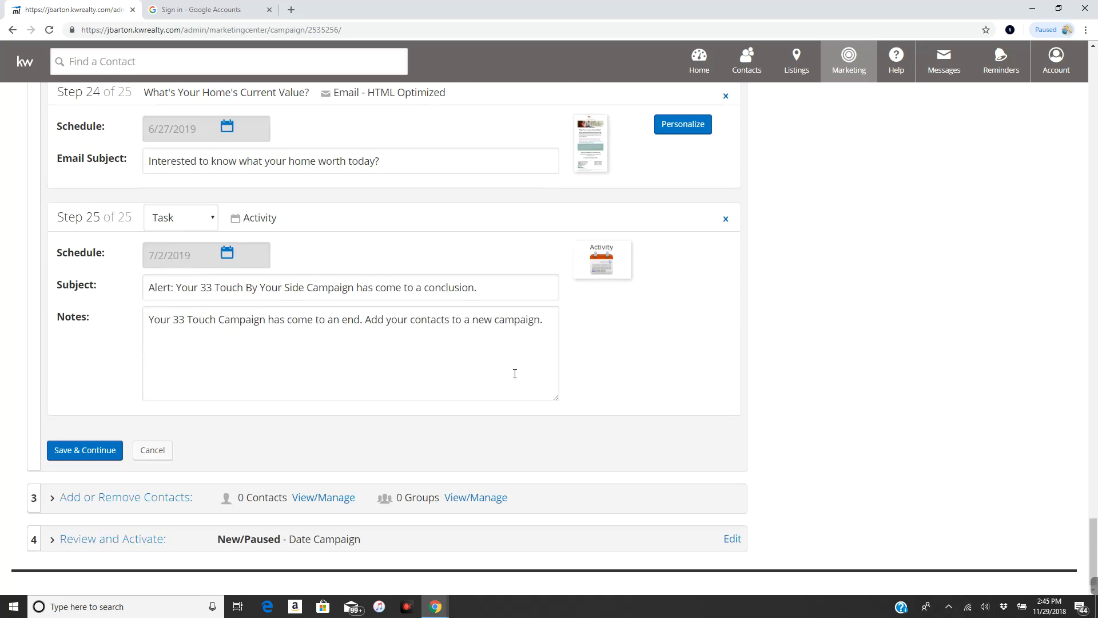
{"action": "left_click", "coordinate": [98, 451]}
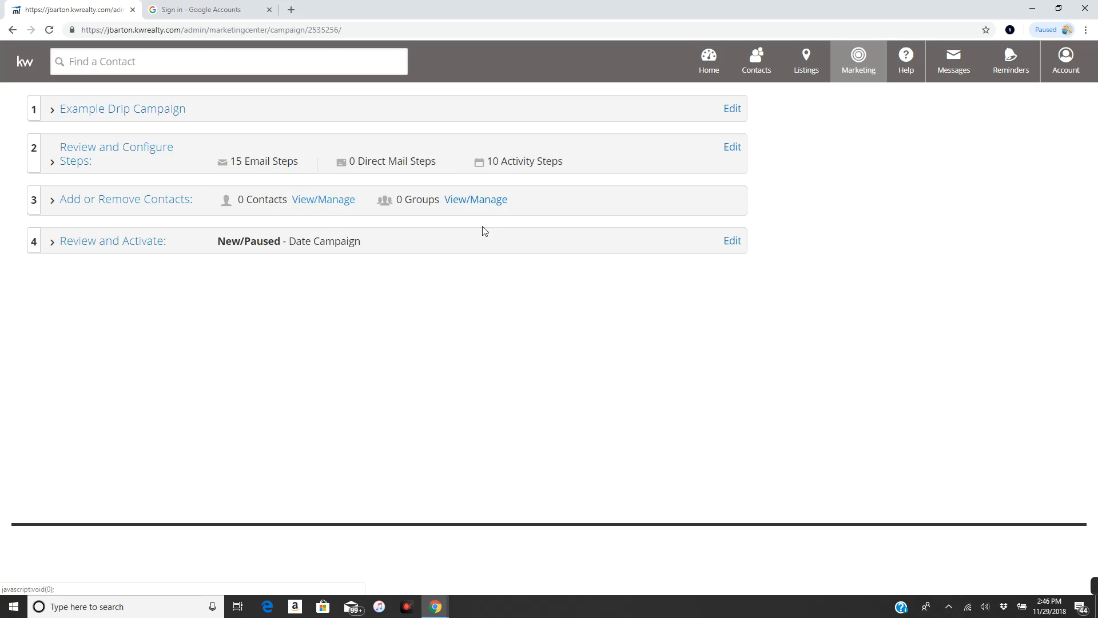
Add the Family group to the campaign and save the group changes.
{"action": "left_click", "coordinate": [481, 207]}
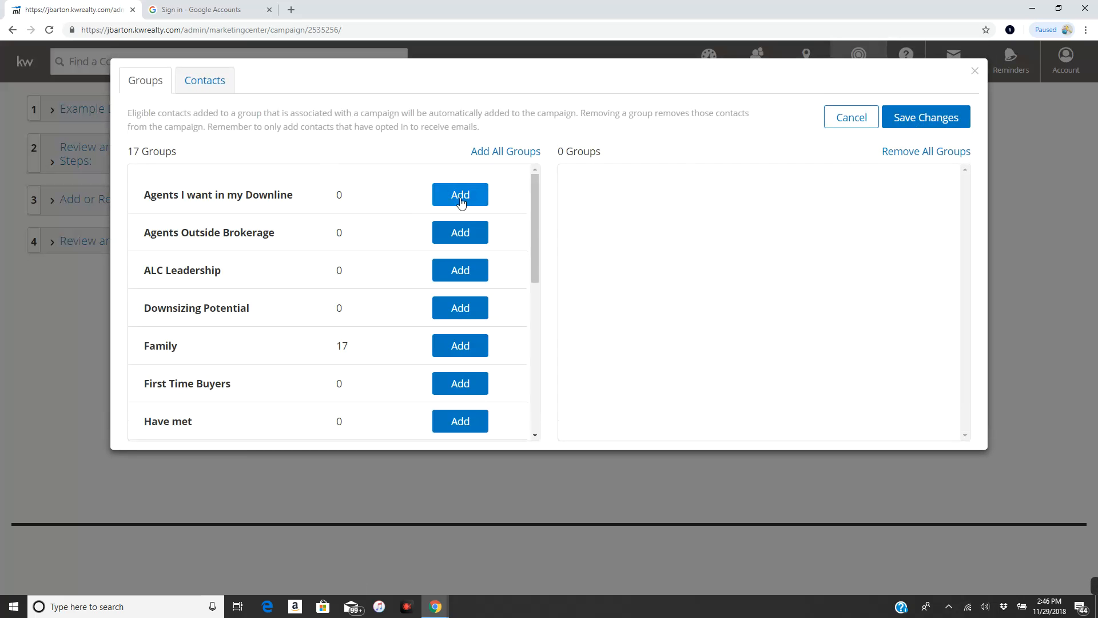
{"action": "left_click", "coordinate": [473, 349]}
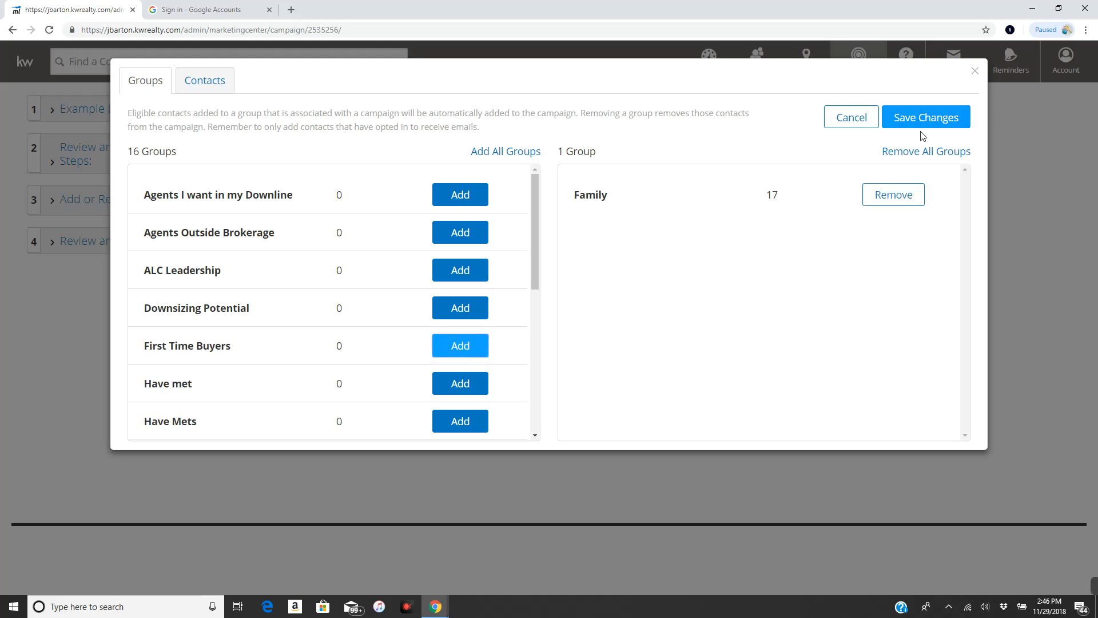
{"action": "left_click", "coordinate": [938, 121]}
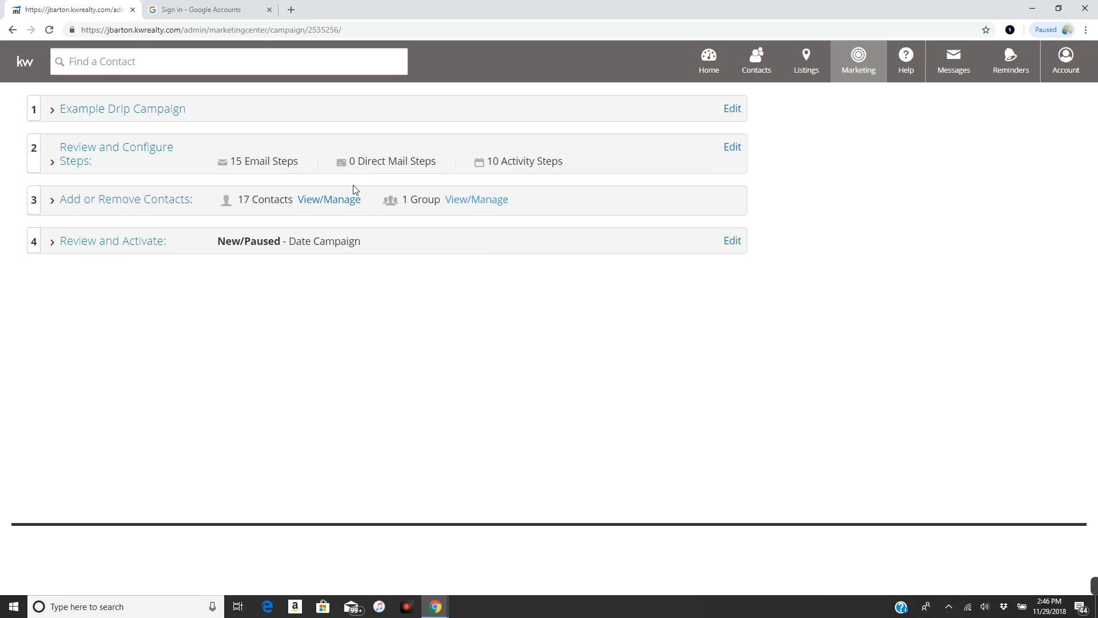
Open the campaign's Review and Activate section, agreeing to discard any unsaved edits.
{"action": "left_click", "coordinate": [97, 243]}
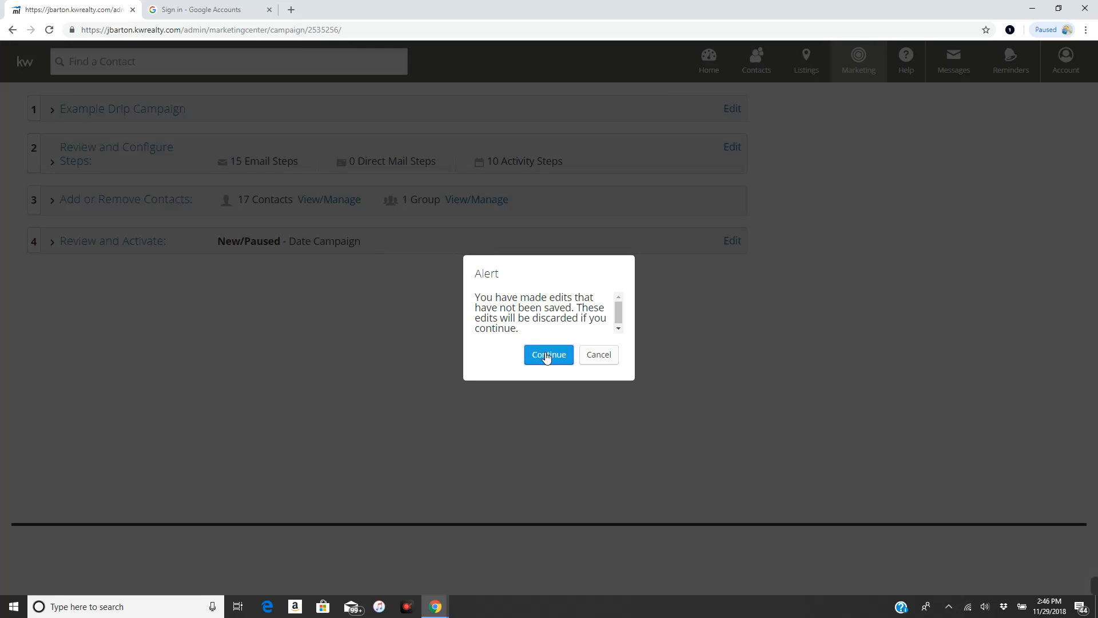
{"action": "left_click", "coordinate": [549, 358]}
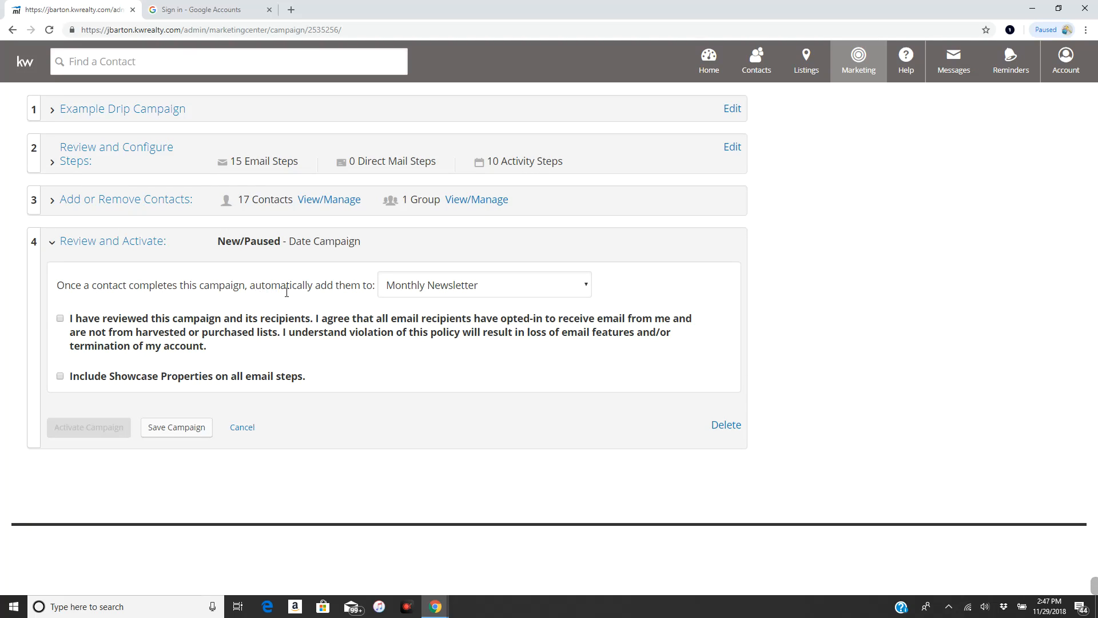
Set the campaign that contacts are automatically added to on completion to "none selected" and save the campaign without activating it.
{"action": "left_click", "coordinate": [465, 287]}
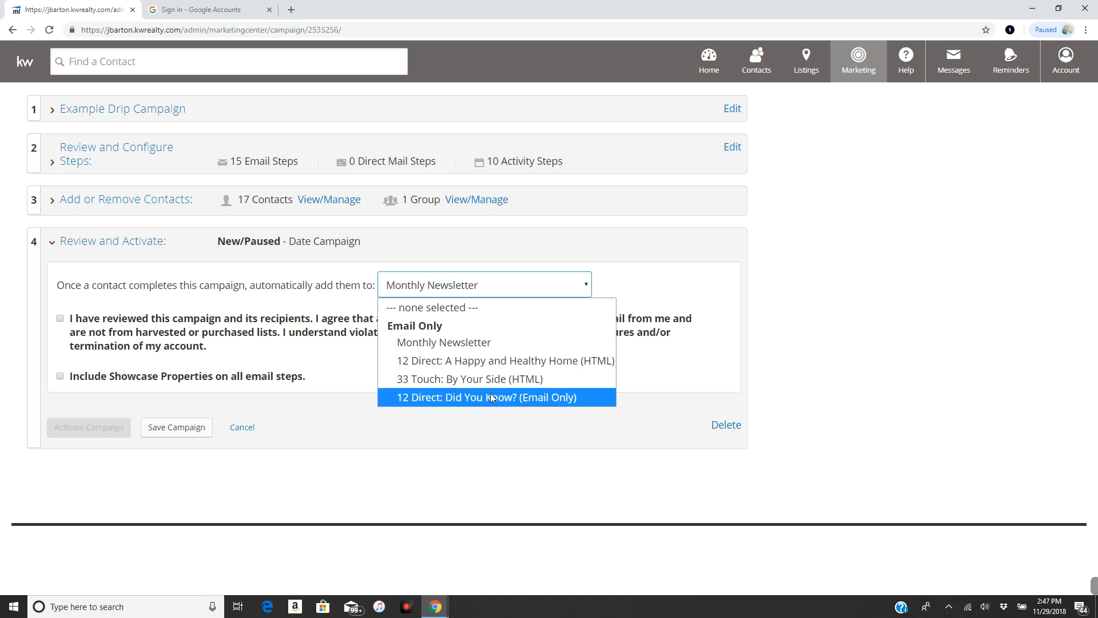
{"action": "left_click", "coordinate": [449, 310]}
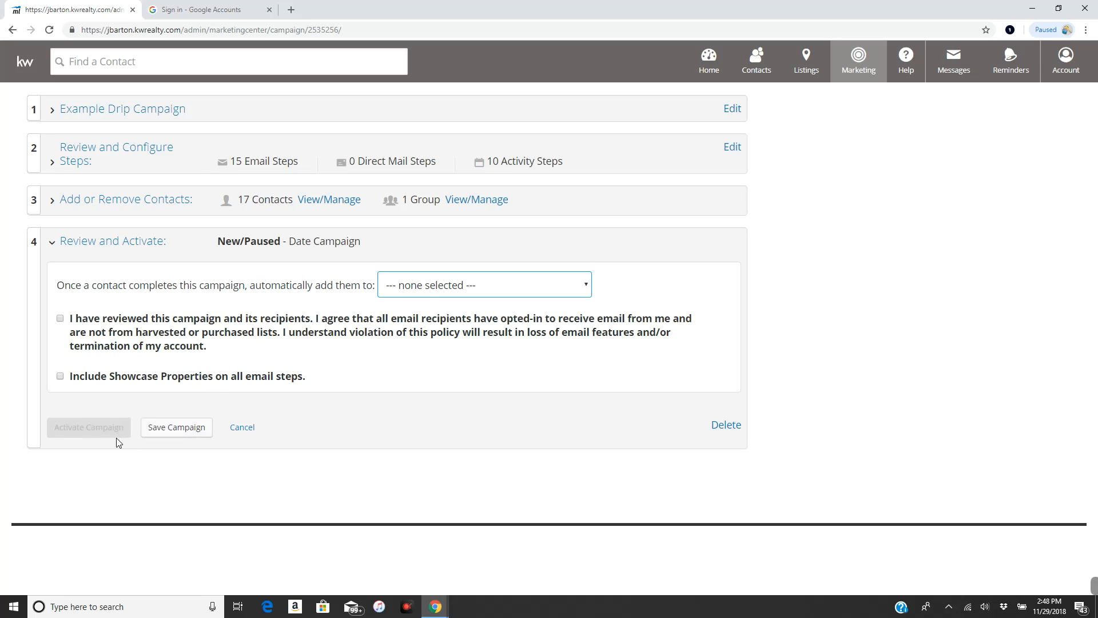
{"action": "left_click", "coordinate": [60, 318]}
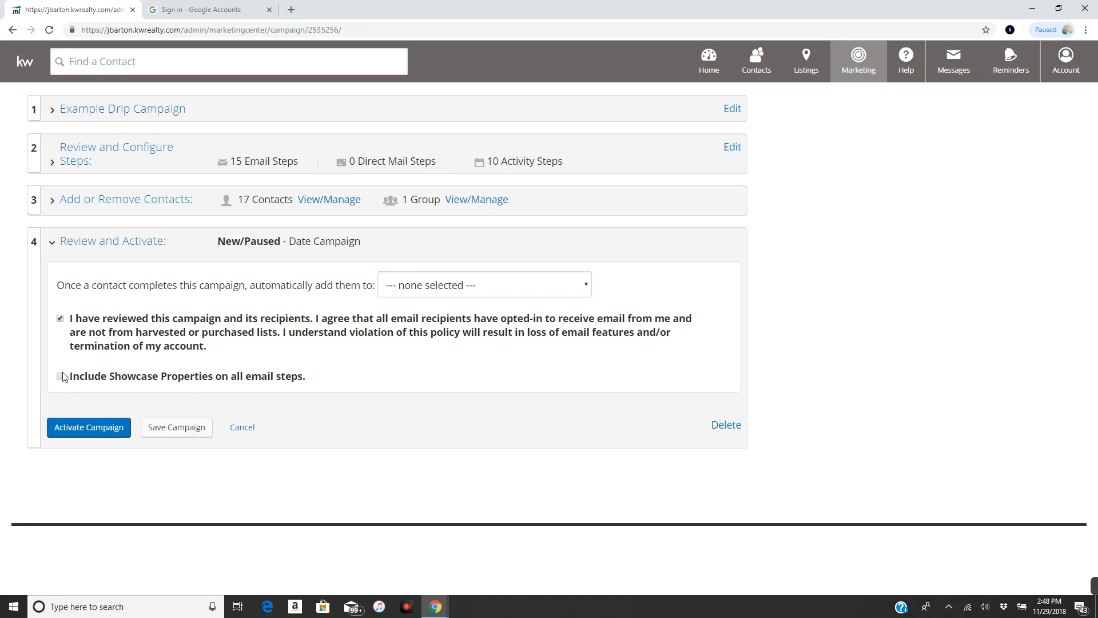
{"action": "left_click", "coordinate": [62, 320]}
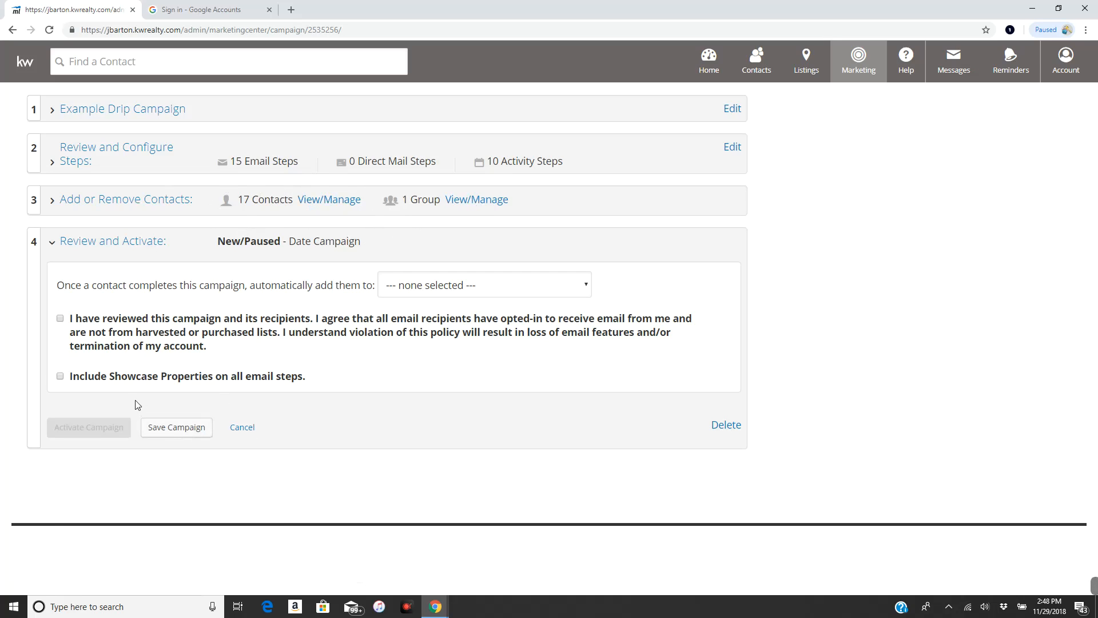
{"action": "left_click", "coordinate": [178, 434]}
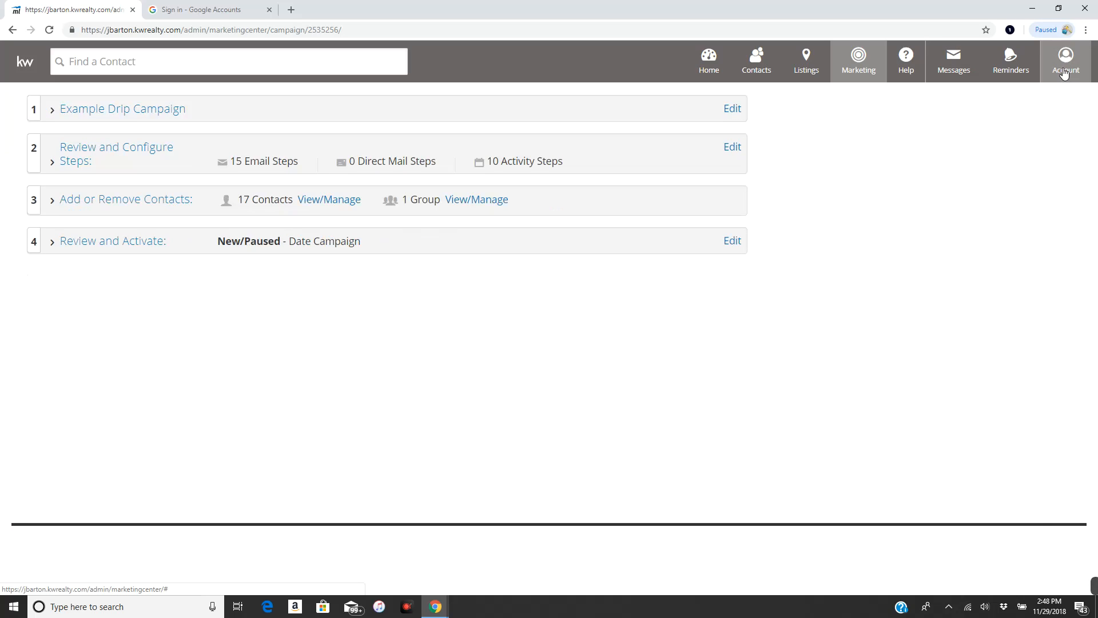
{"action": "left_click", "coordinate": [948, 606]}
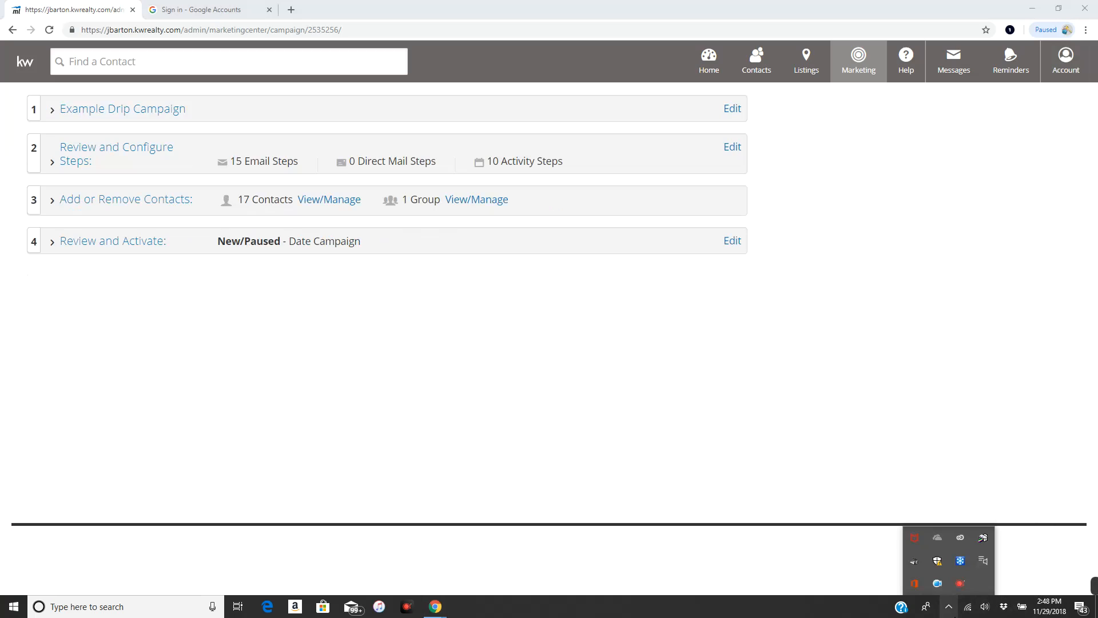
{"action": "left_click", "coordinate": [962, 587]}
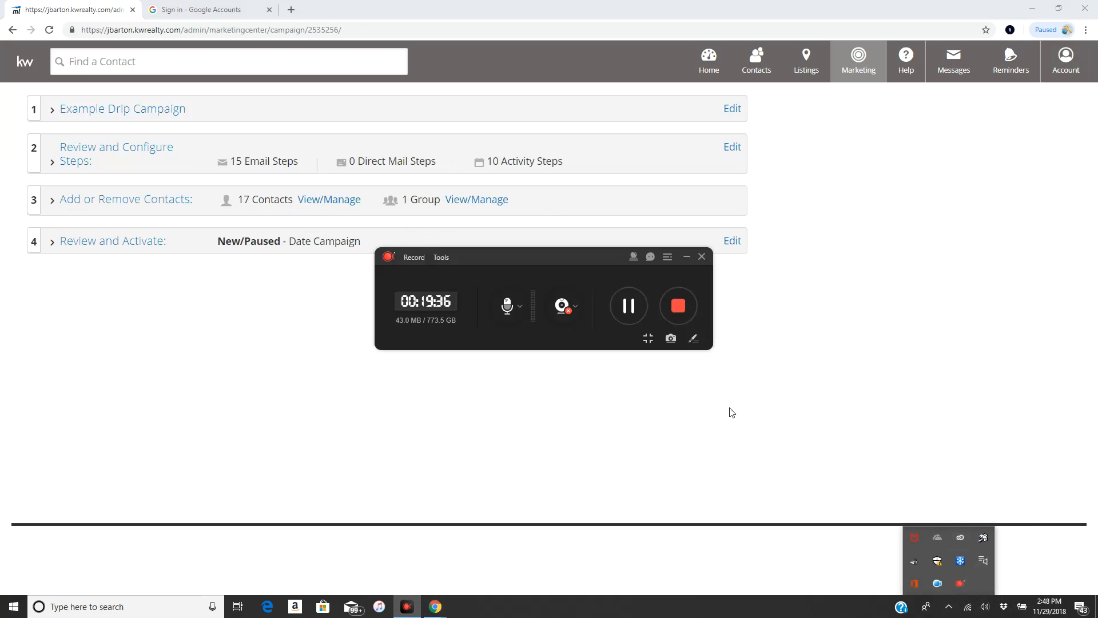